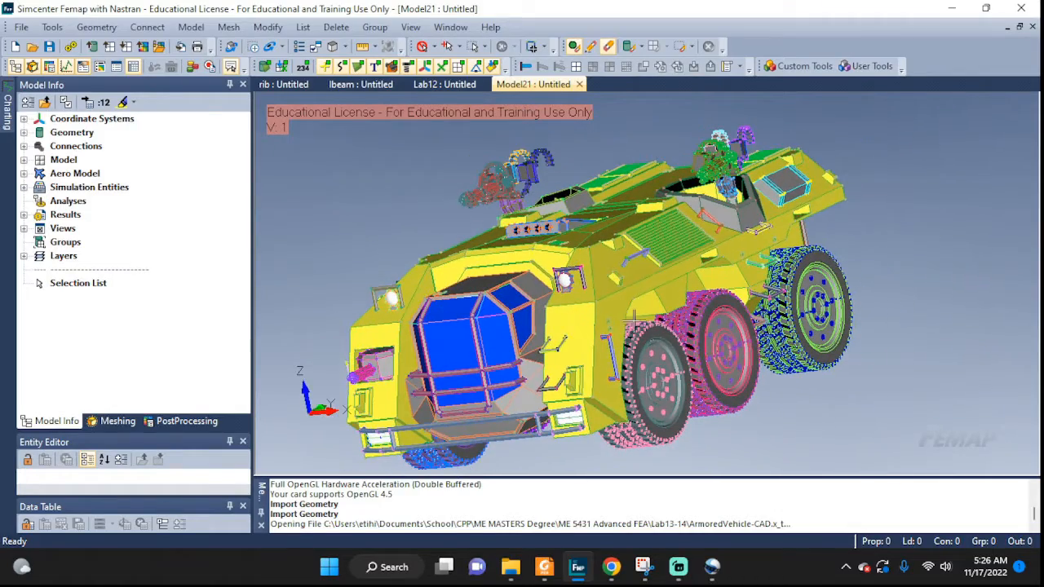
Examine the imported armored vehicle model from the front, the side, above and below.
scroll(585, 279, "up", 5)
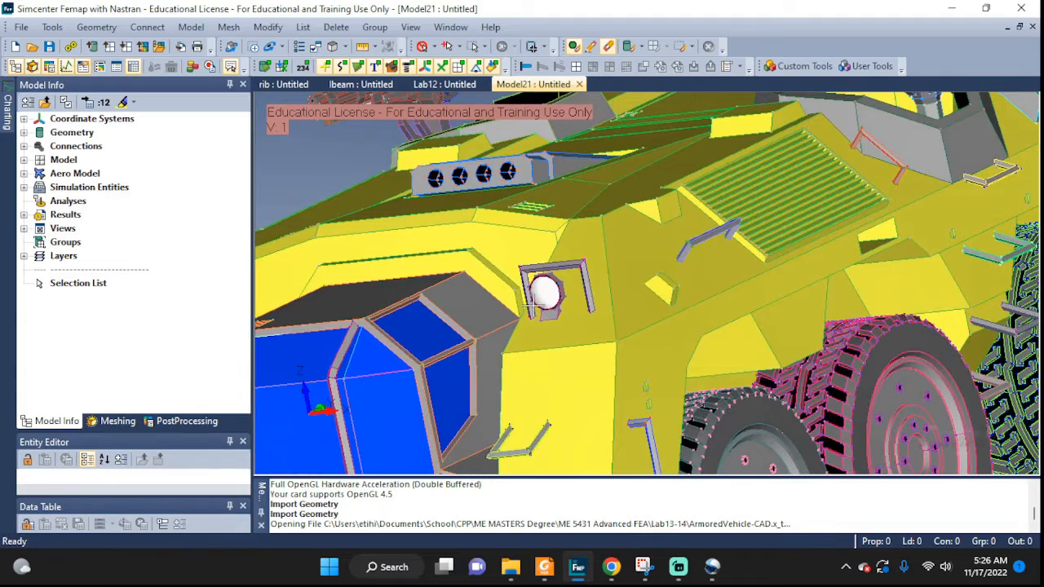
scroll(690, 248, "down", 4)
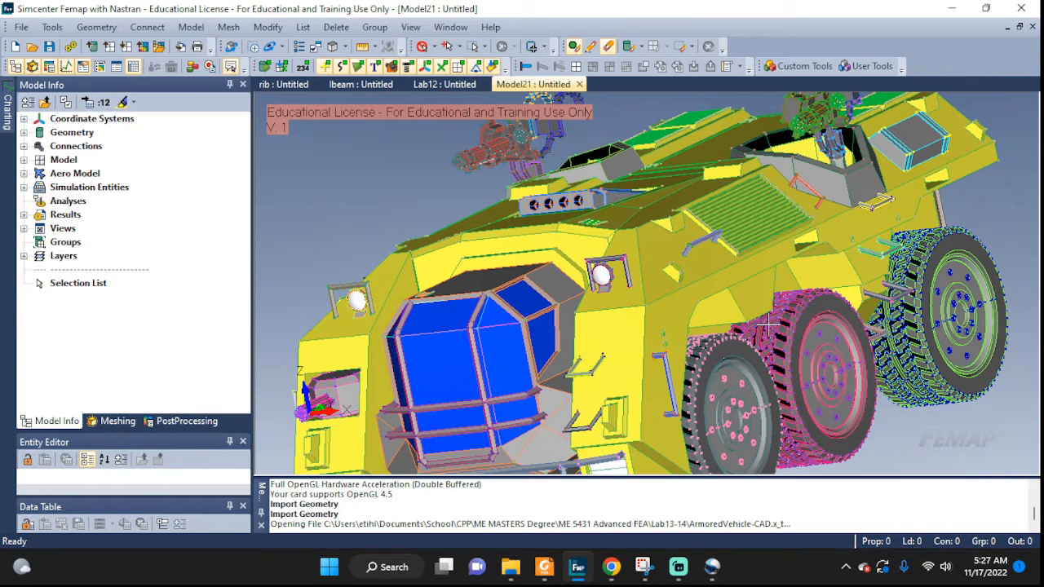
middle_click_drag(789, 334, 833, 286)
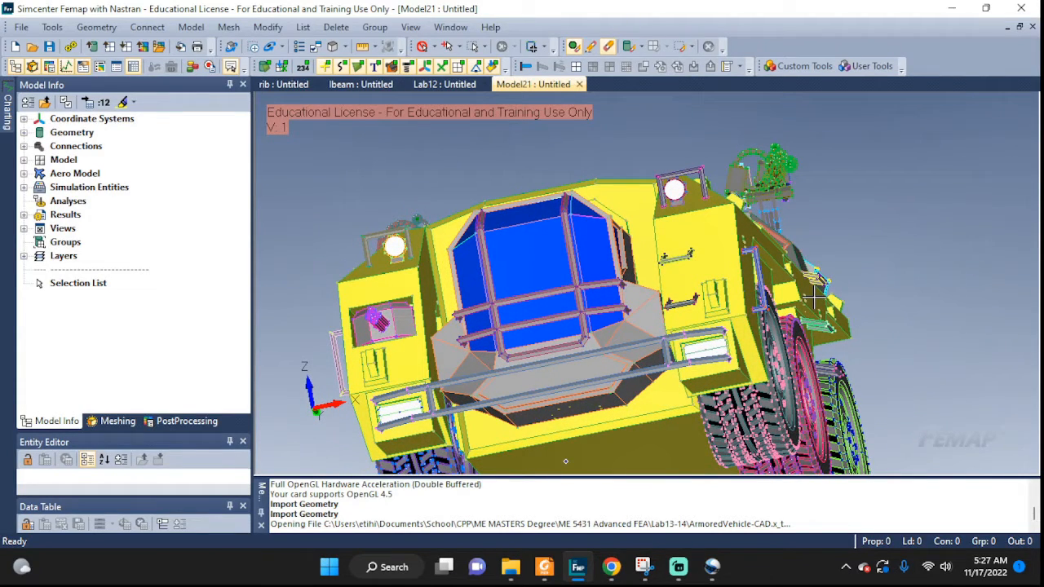
middle_click_drag(814, 310, 711, 378)
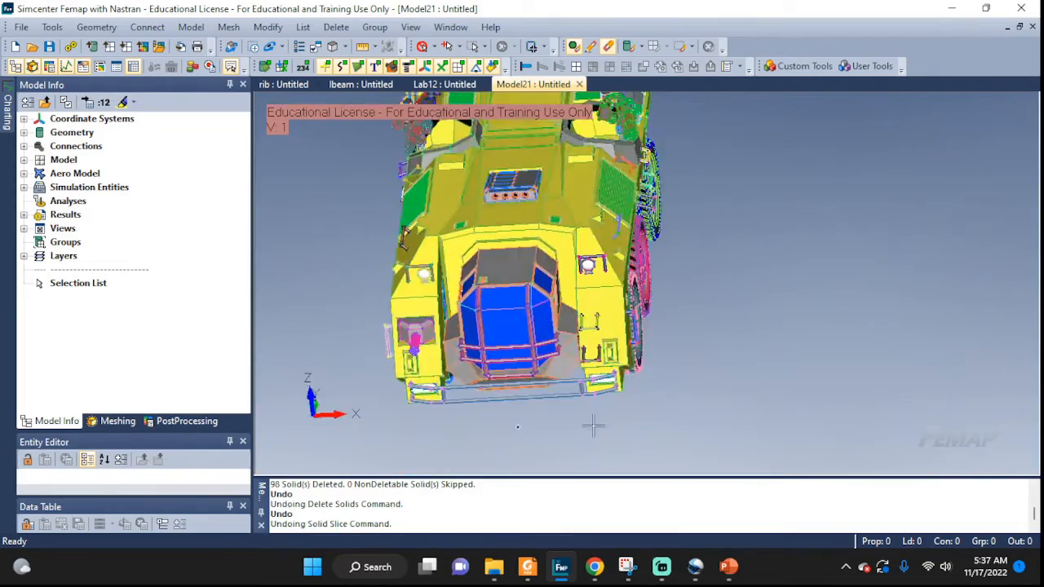
middle_click_drag(594, 427, 569, 447)
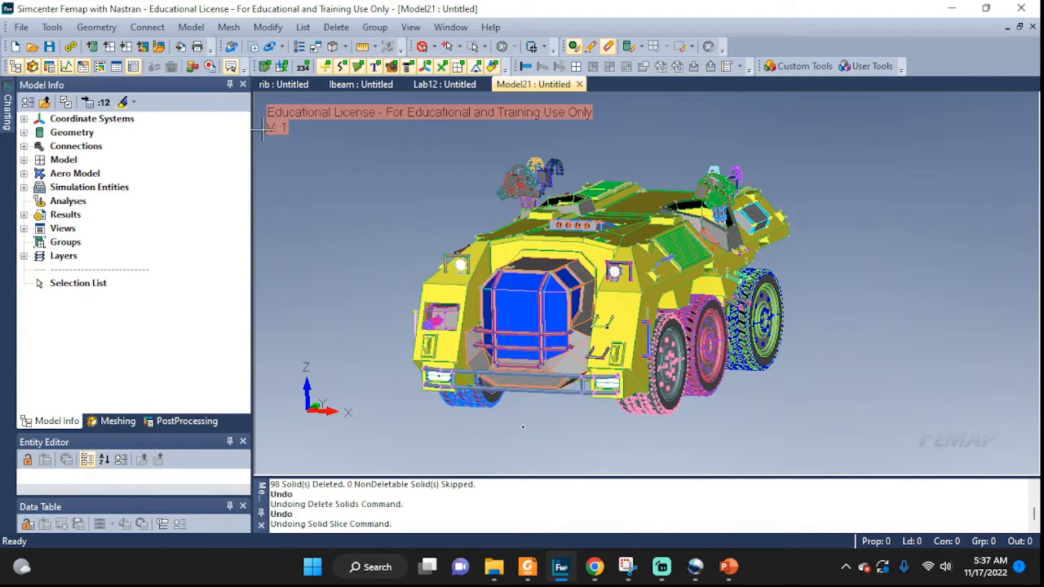
Slice all solids of the vehicle with the global YZ plane at the origin, matching faces across the slice.
left_click(97, 27)
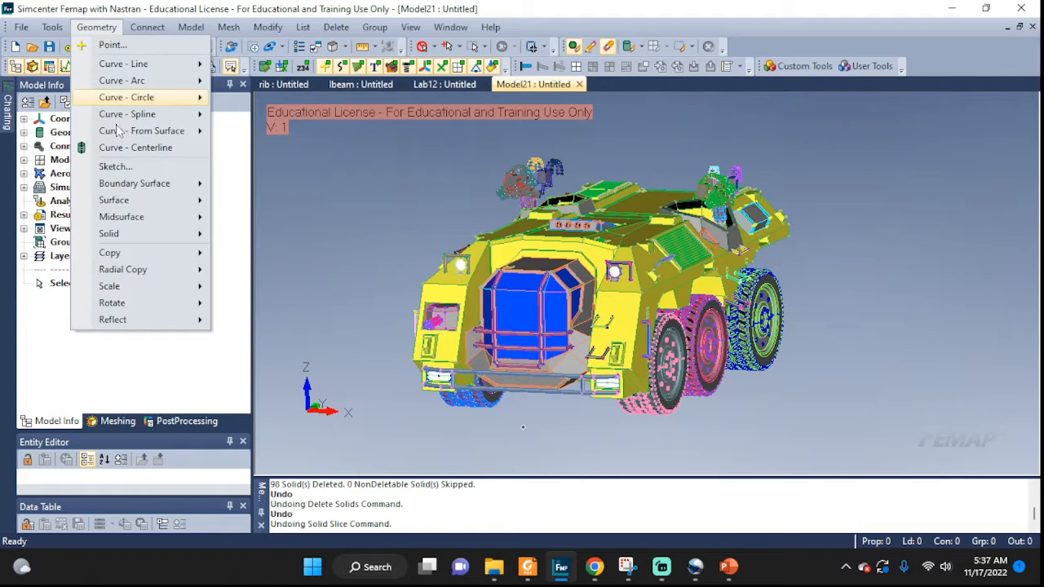
mouse_move(114, 234)
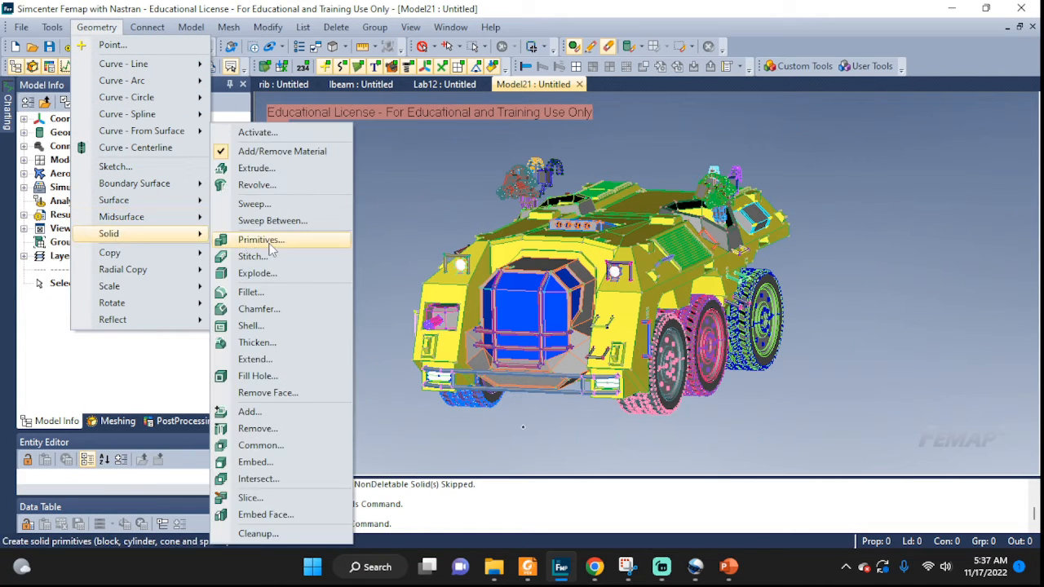
left_click(250, 498)
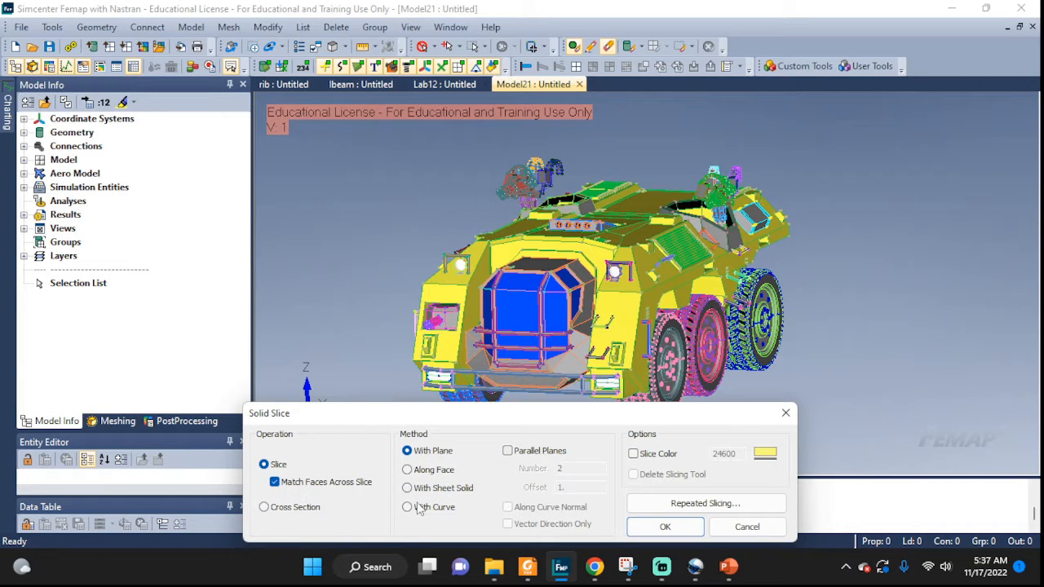
left_click(665, 527)
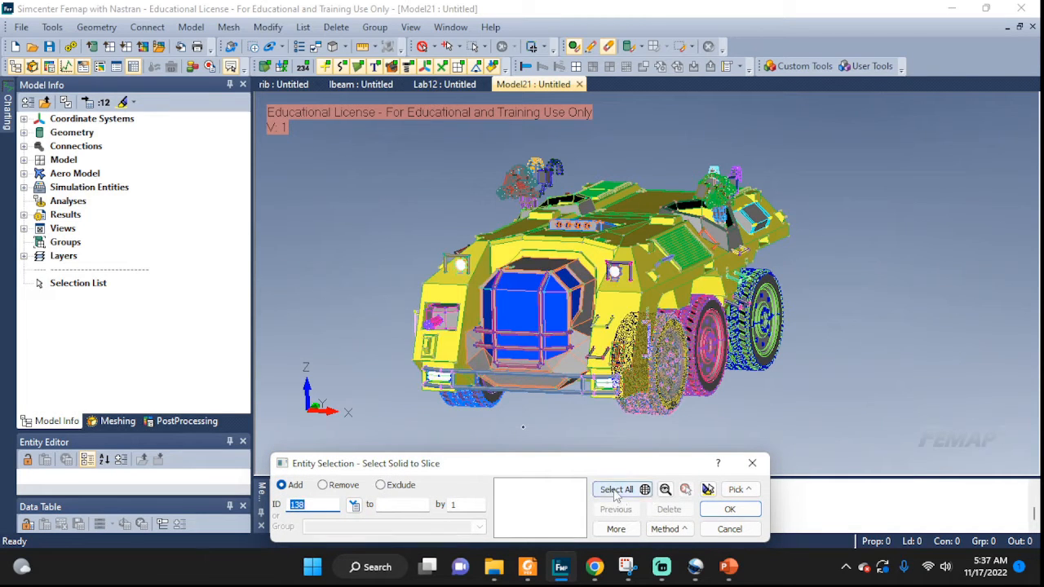
left_click(619, 490)
left_click(729, 509)
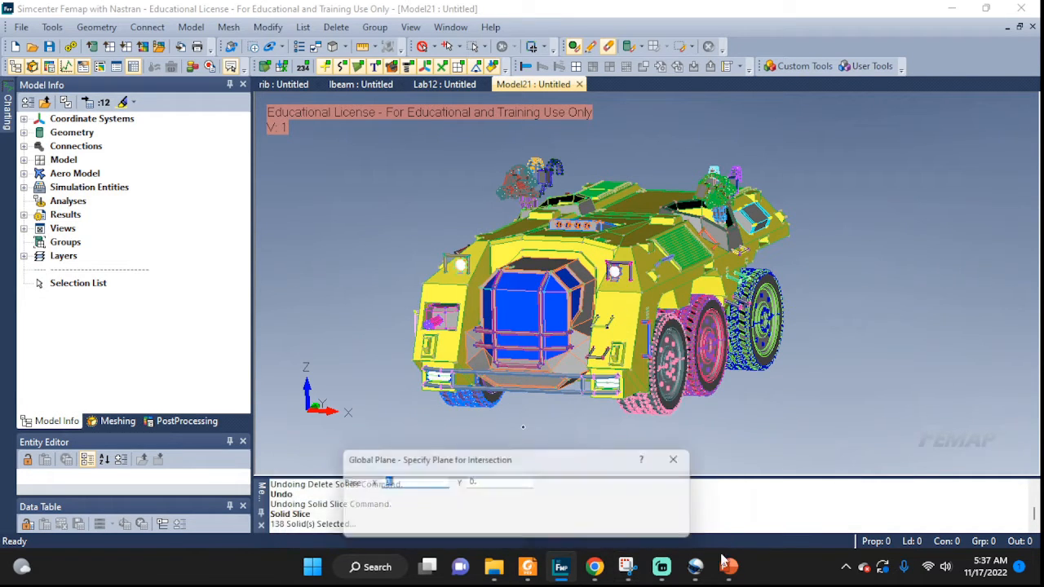
mouse_move(728, 567)
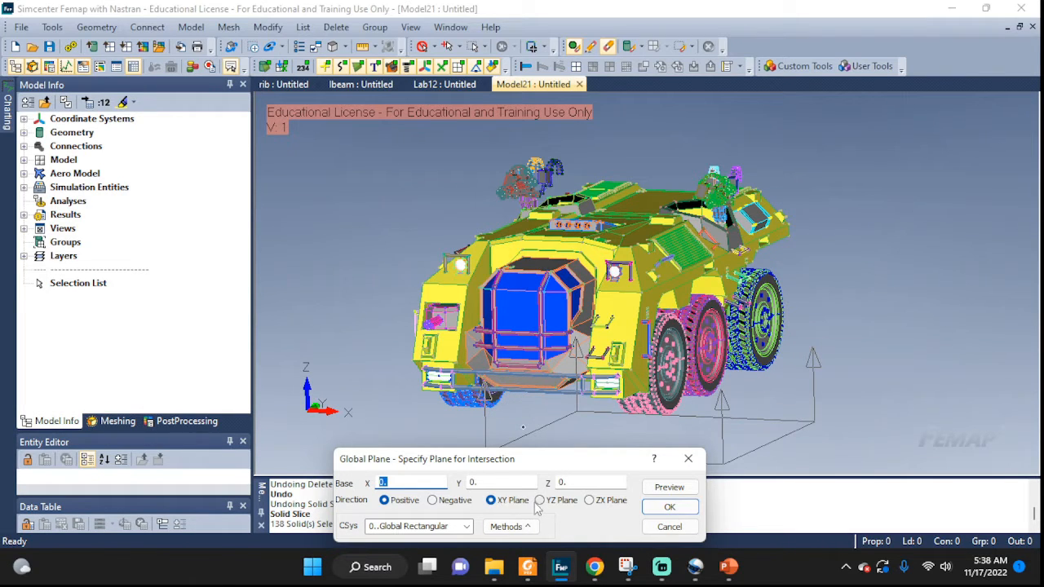
left_click(540, 501)
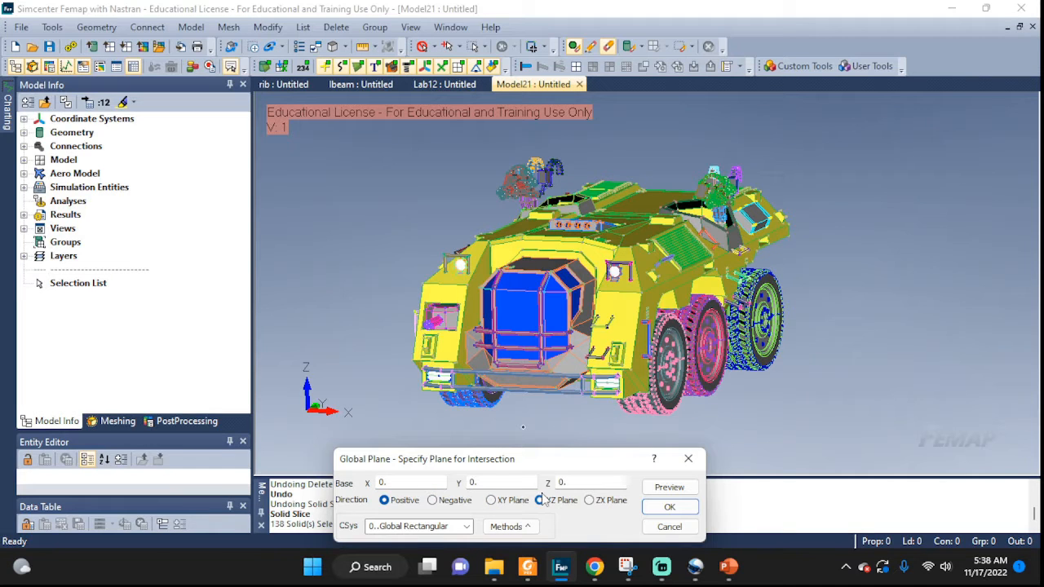
left_click(669, 507)
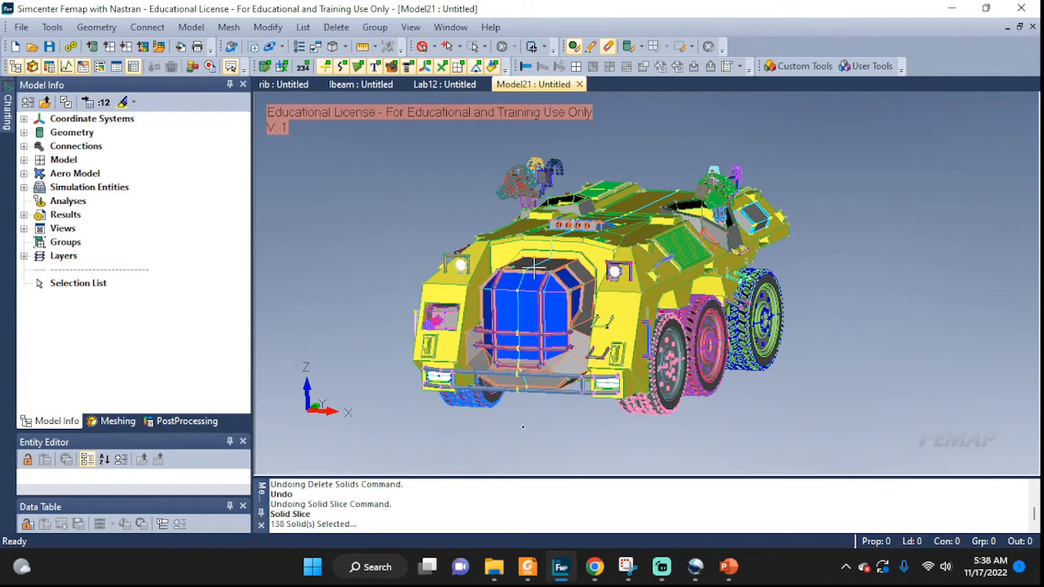
Orient the sliced vehicle to the Front view with the whole model centred and large enough for box picking.
middle_click_drag(528, 305, 544, 380)
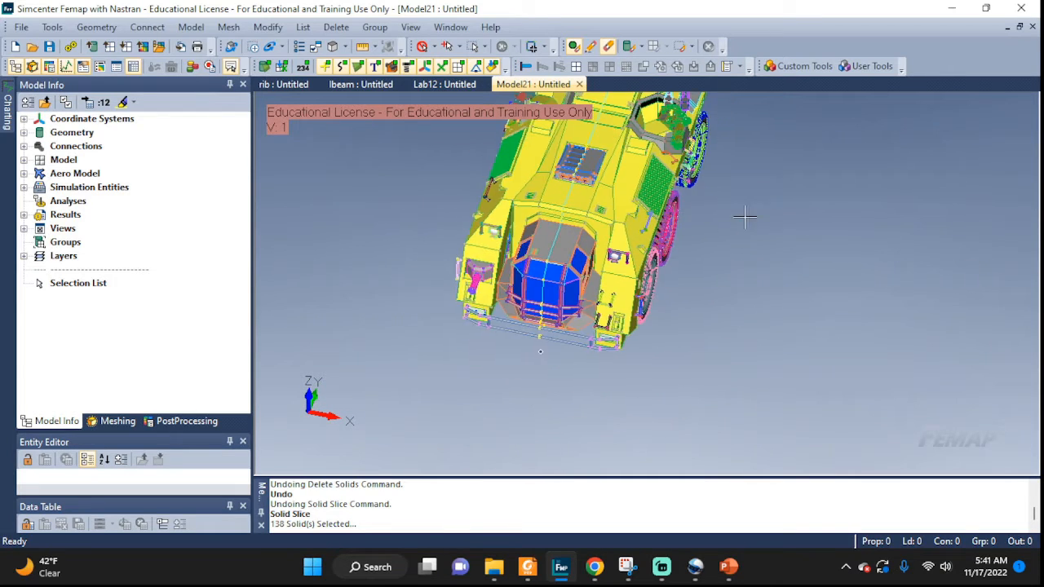
middle_click_drag(740, 215, 755, 232)
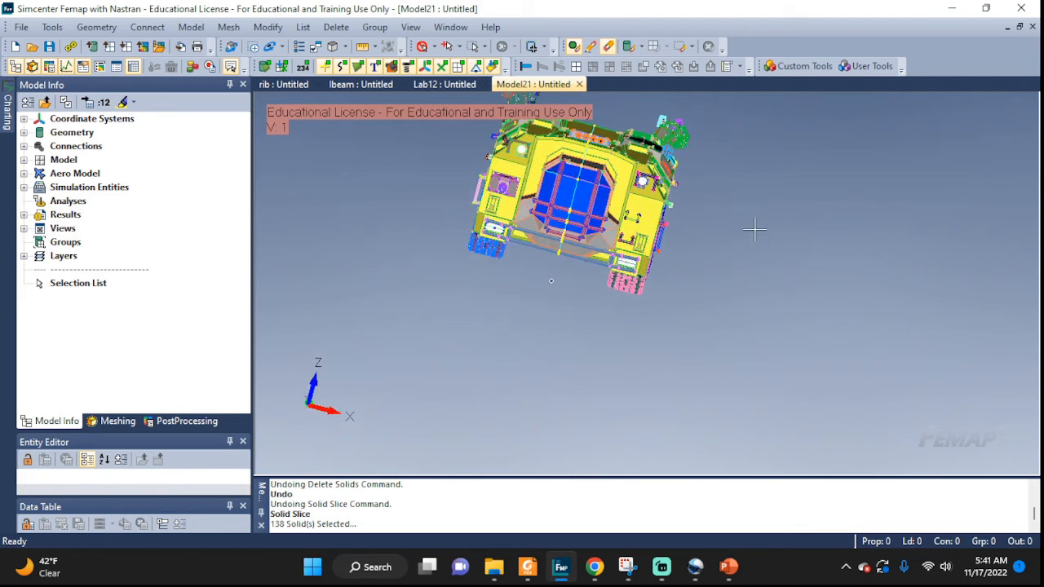
middle_click_drag(749, 270, 742, 265)
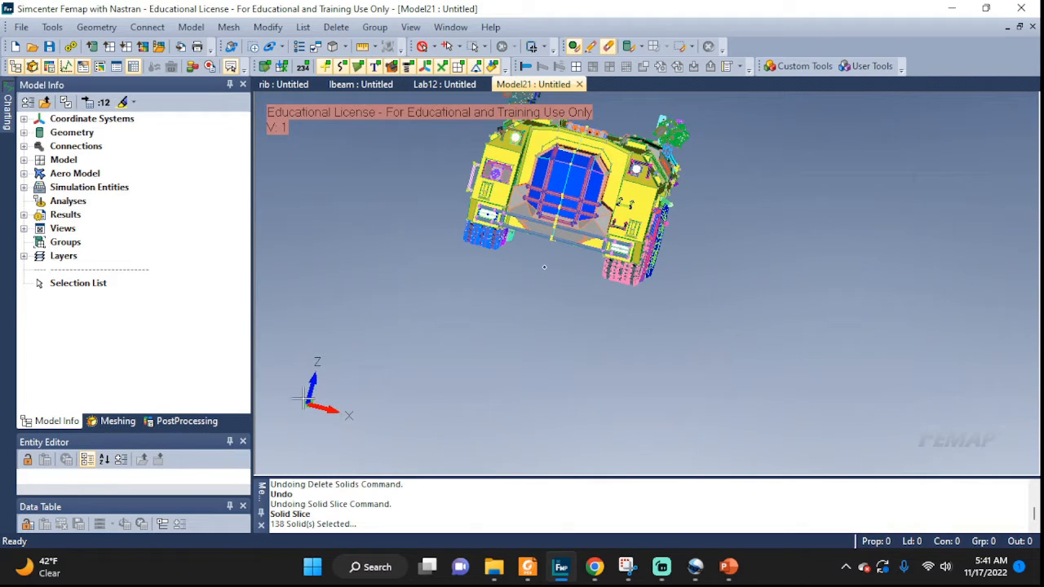
left_click(324, 389)
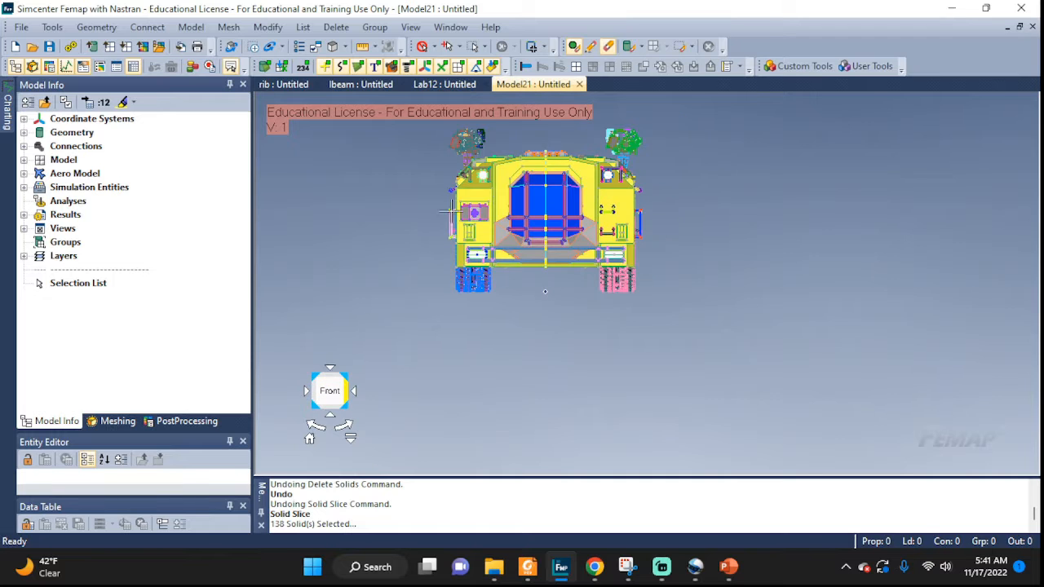
scroll(477, 169, "down", 2)
middle_click_drag(502, 171, 520, 258, "ctrl")
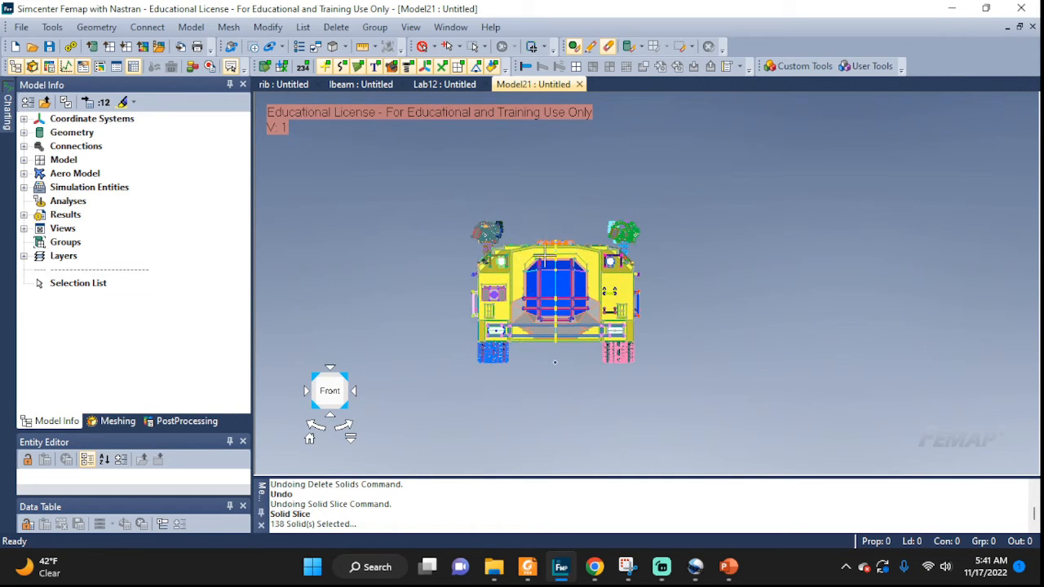
scroll(547, 258, "up", 5)
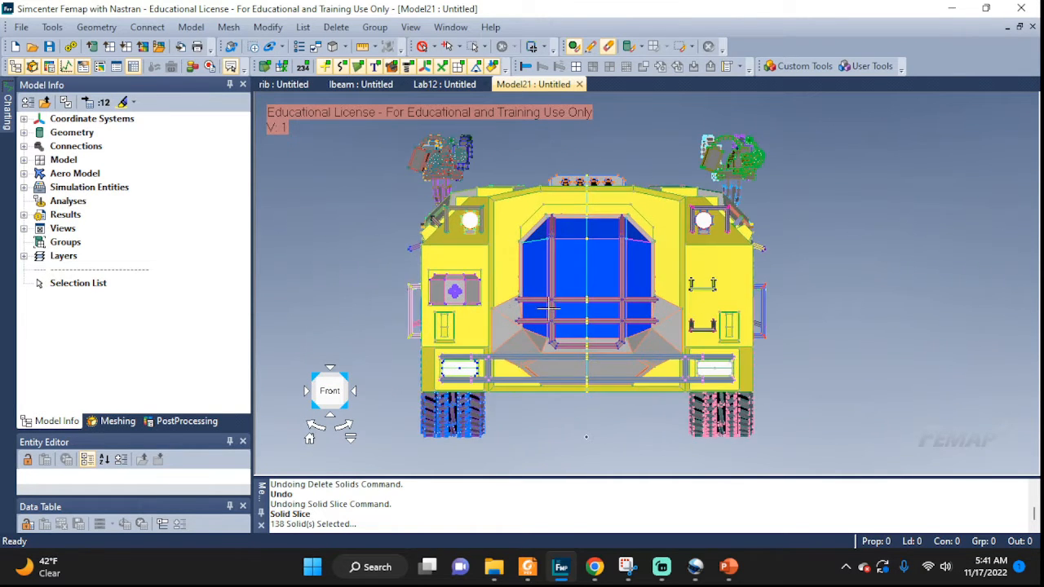
scroll(587, 194, "down", 1)
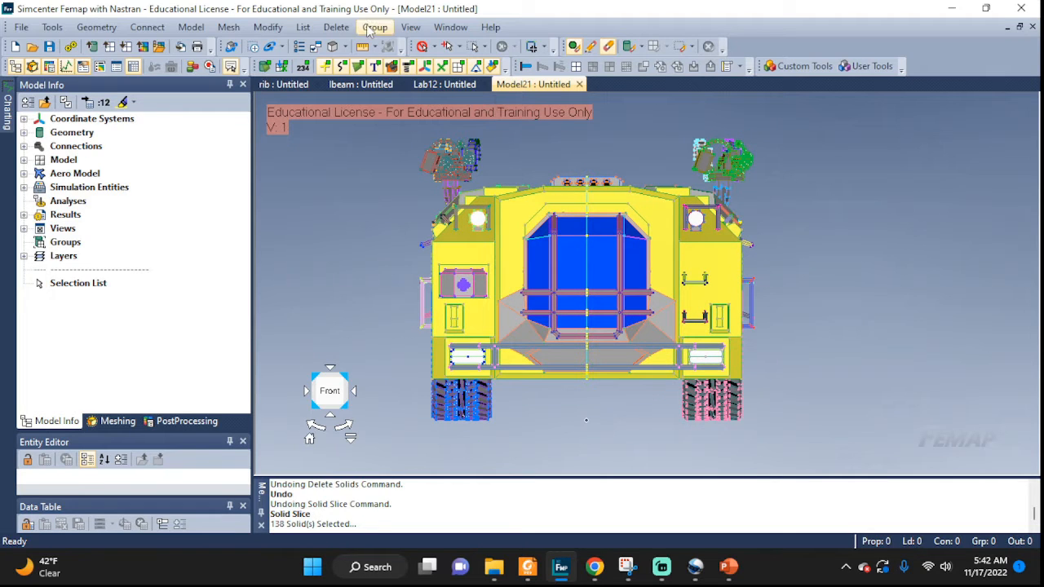
Delete the solids on the positive X side of the slice by box picking that half of the vehicle.
left_click(336, 27)
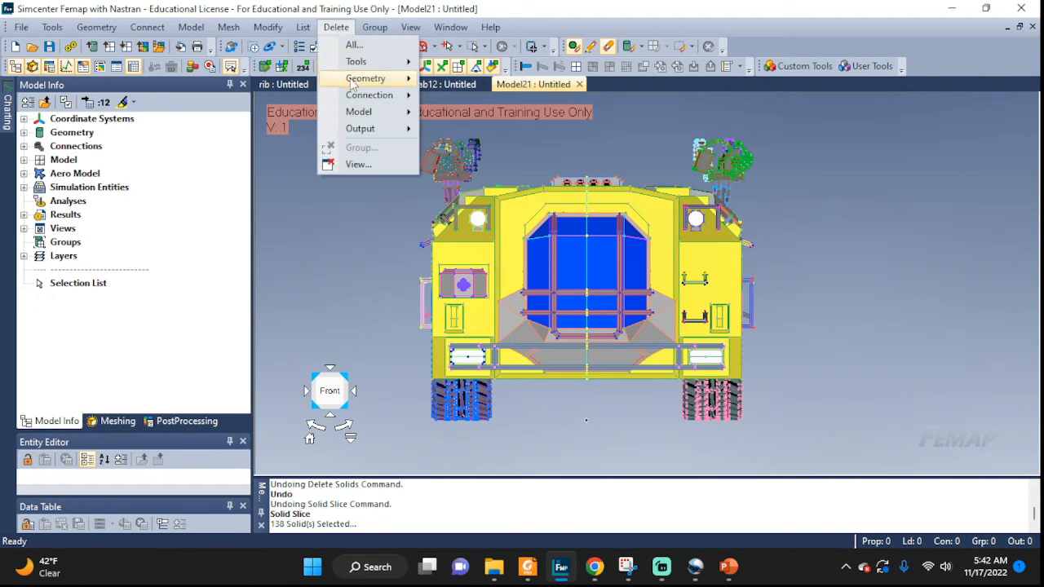
mouse_move(367, 81)
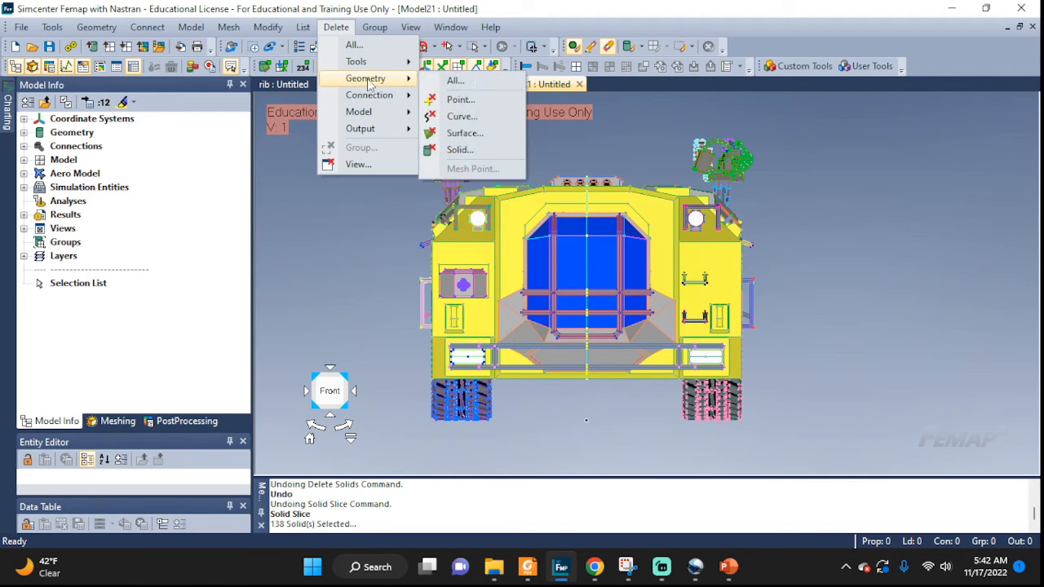
left_click(457, 151)
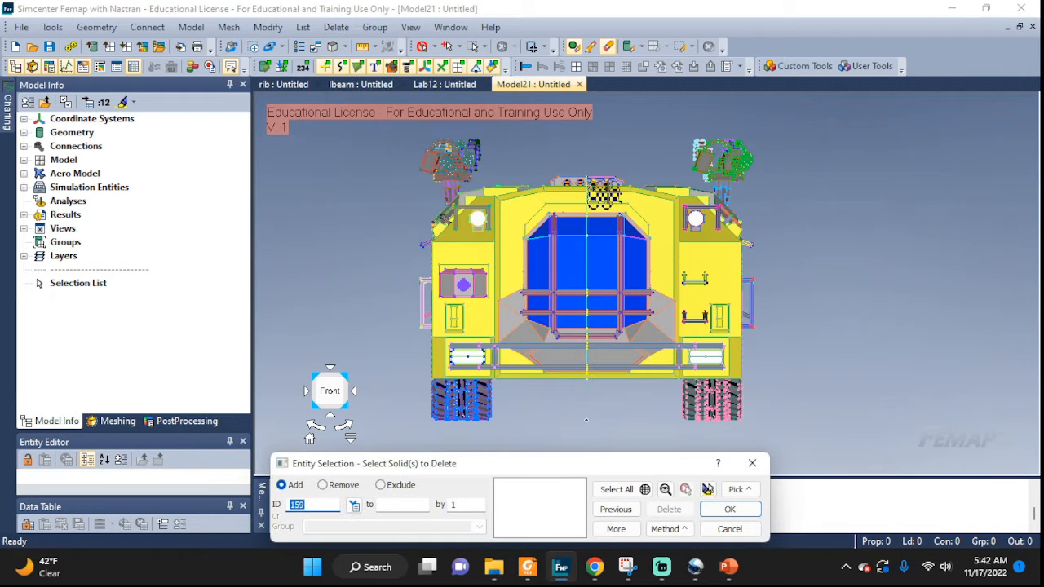
left_click(738, 489)
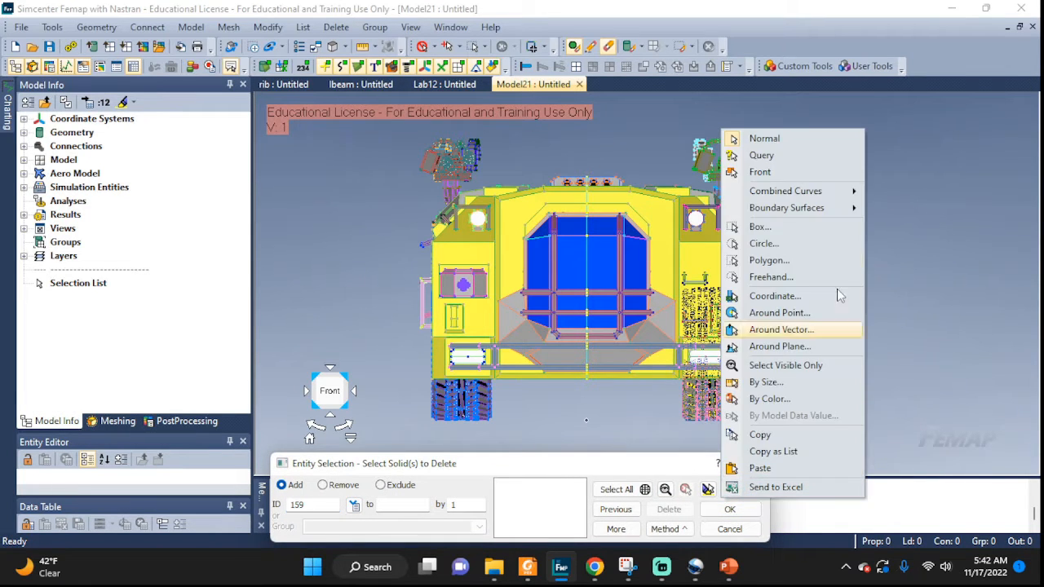
left_click(759, 229)
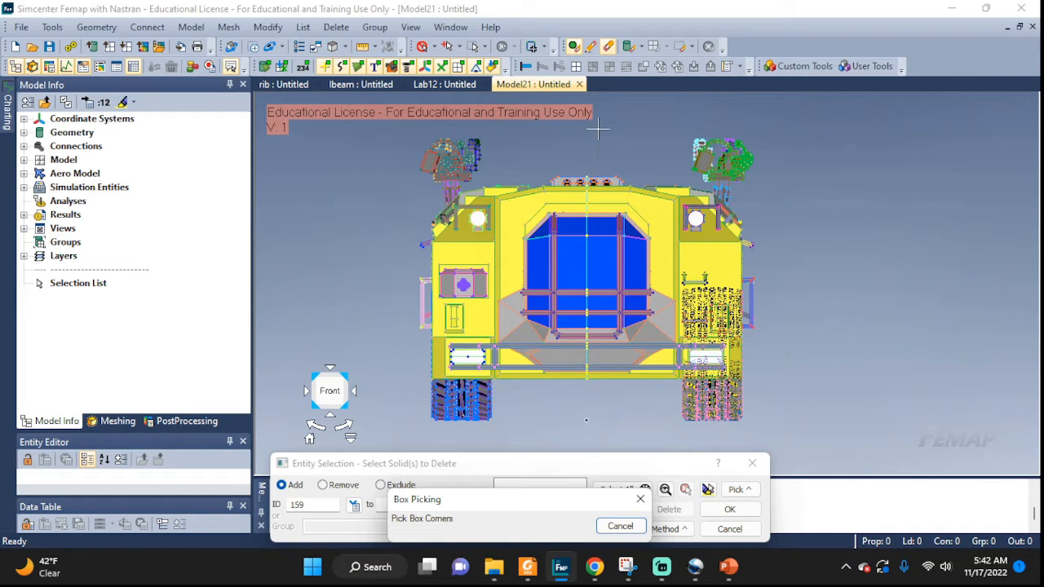
left_click_drag(596, 126, 804, 432)
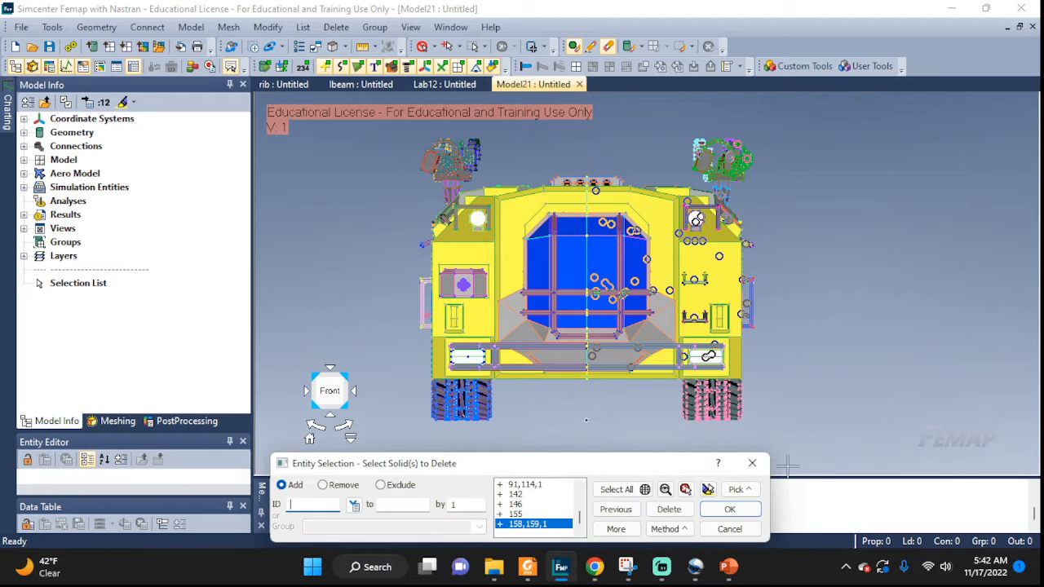
left_click(727, 510)
left_click(587, 300)
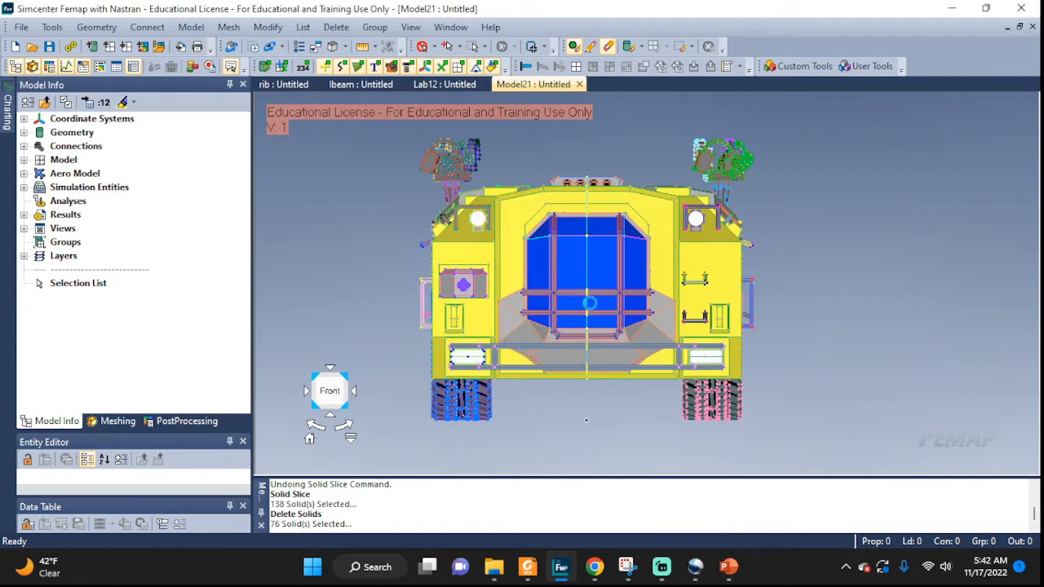
Examine the interior of the remaining vehicle half, including the cab section and the row of wall seats.
middle_click_drag(717, 280, 866, 274)
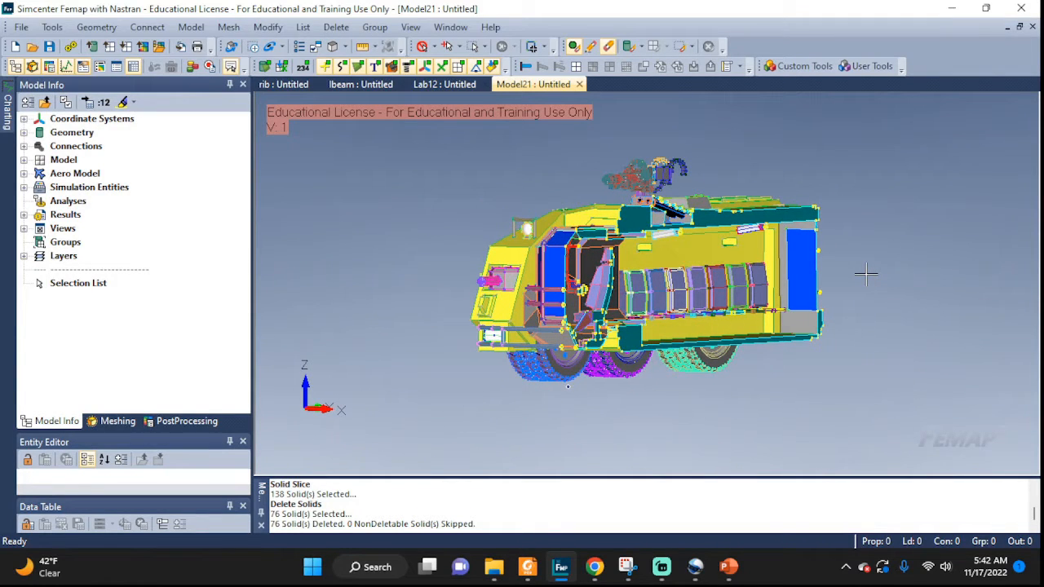
middle_click_drag(470, 196, 525, 234)
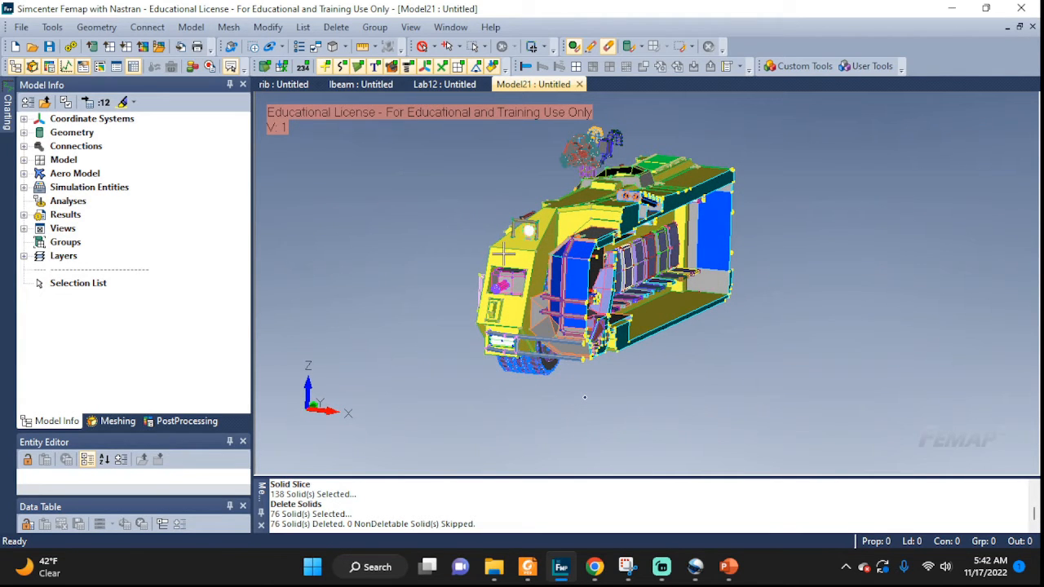
middle_click_drag(536, 263, 555, 274)
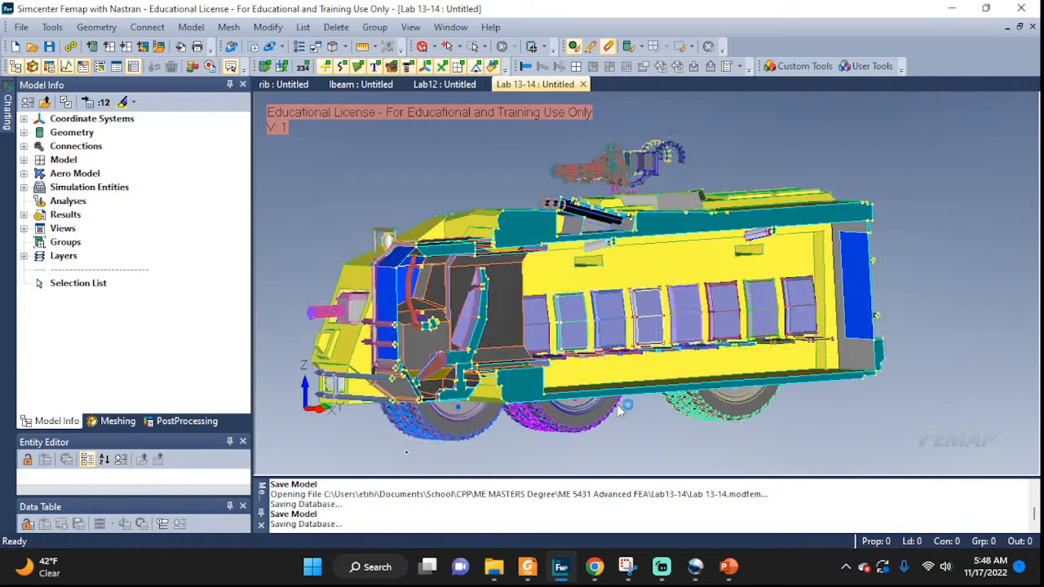
scroll(617, 404, "down", 1)
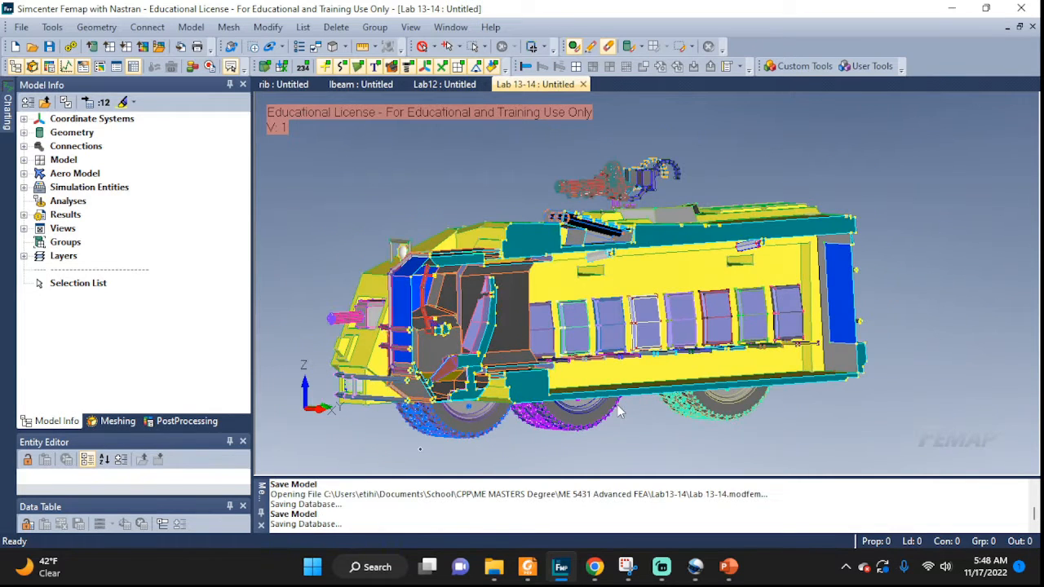
scroll(665, 347, "up", 4)
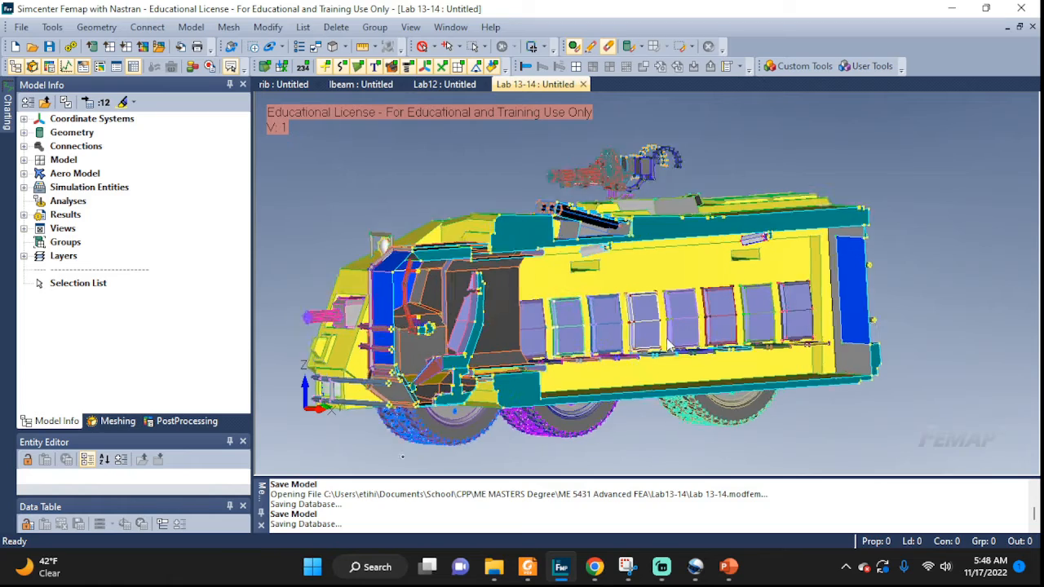
scroll(673, 343, "up", 5)
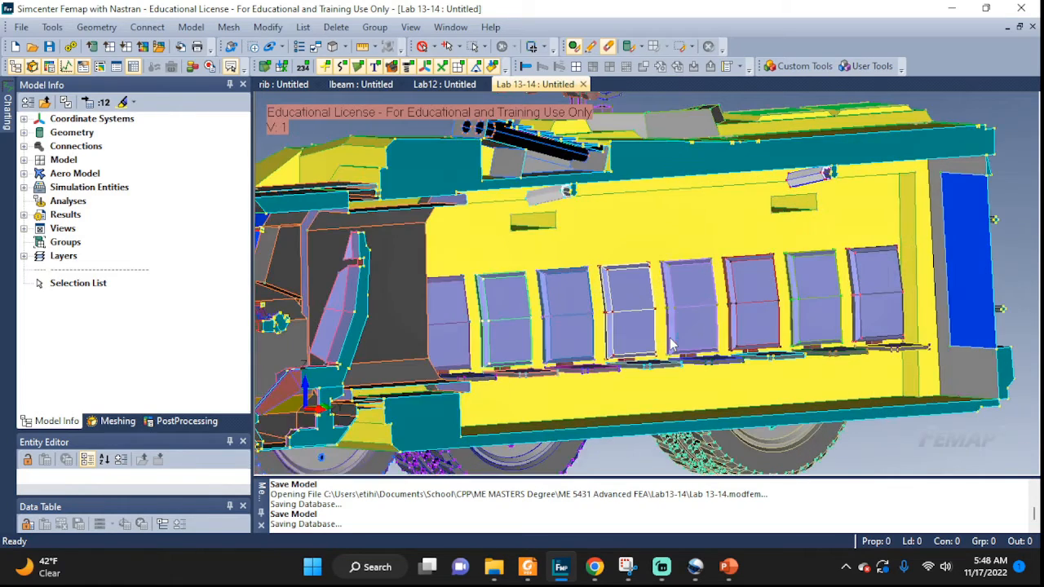
middle_click_drag(840, 309, 388, 319)
scroll(672, 317, "down", 2)
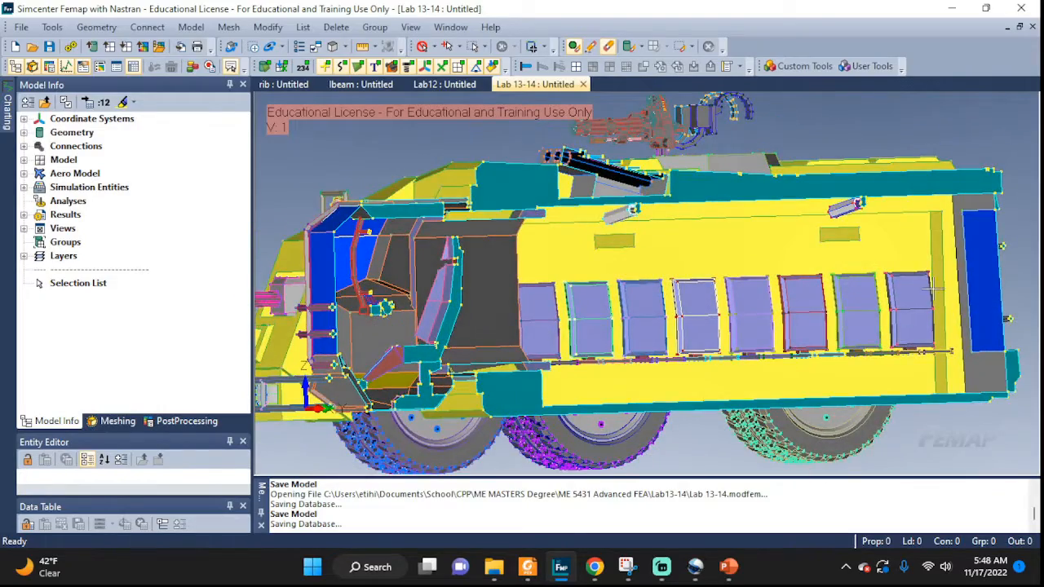
scroll(929, 302, "up", 8)
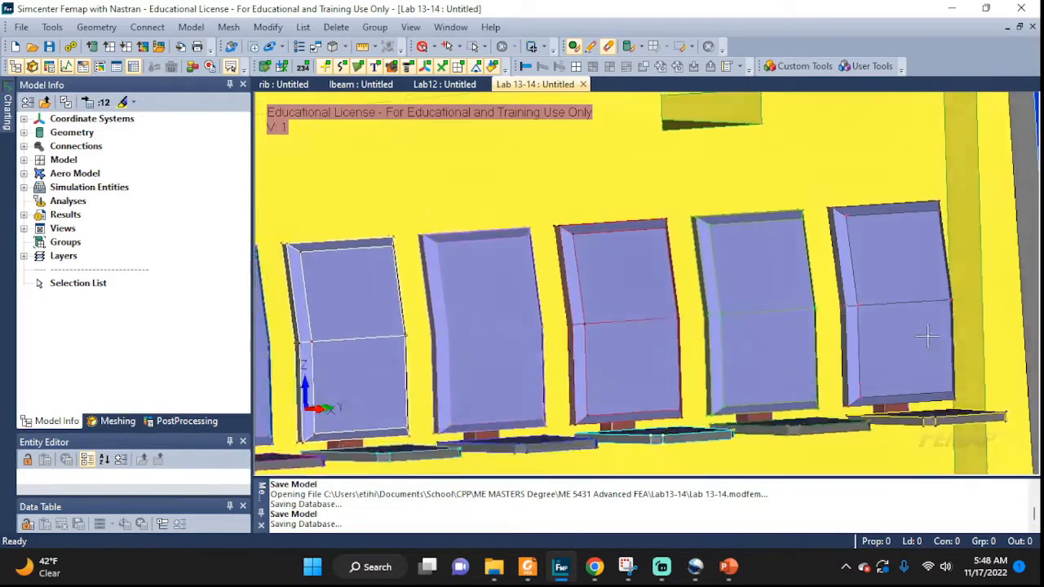
Delete the solids of the rearmost wall seat's backrest and cushion together with the three remaining wheels.
middle_click_drag(927, 336, 762, 308)
scroll(763, 305, "up", 2)
scroll(762, 306, "down", 1)
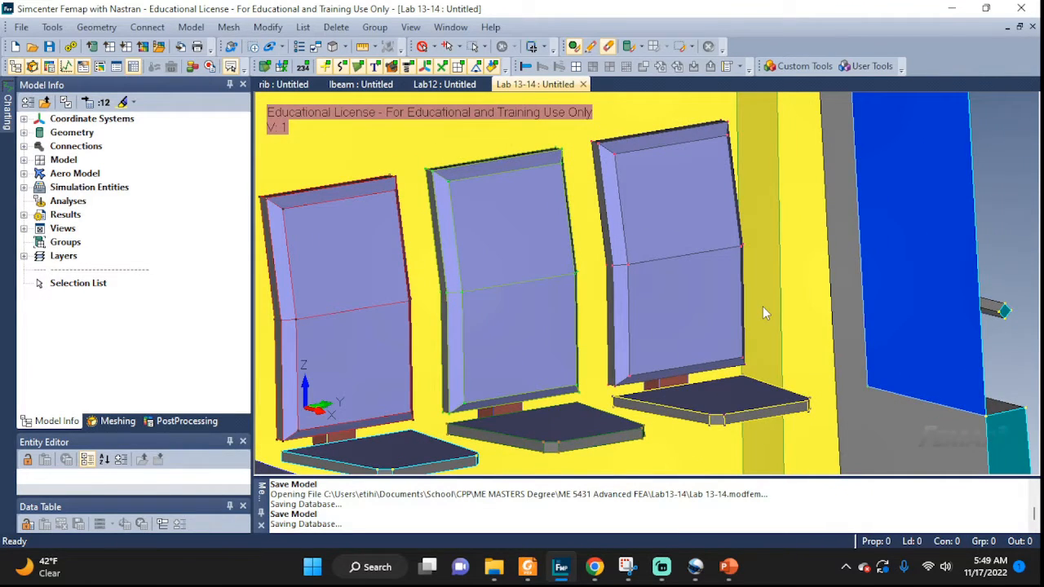
left_click(335, 27)
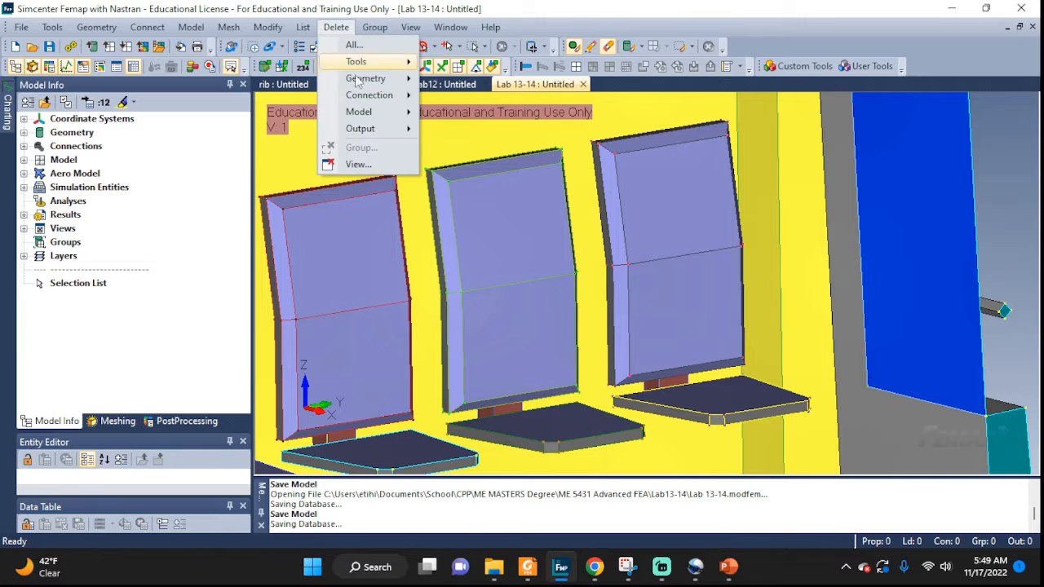
mouse_move(377, 78)
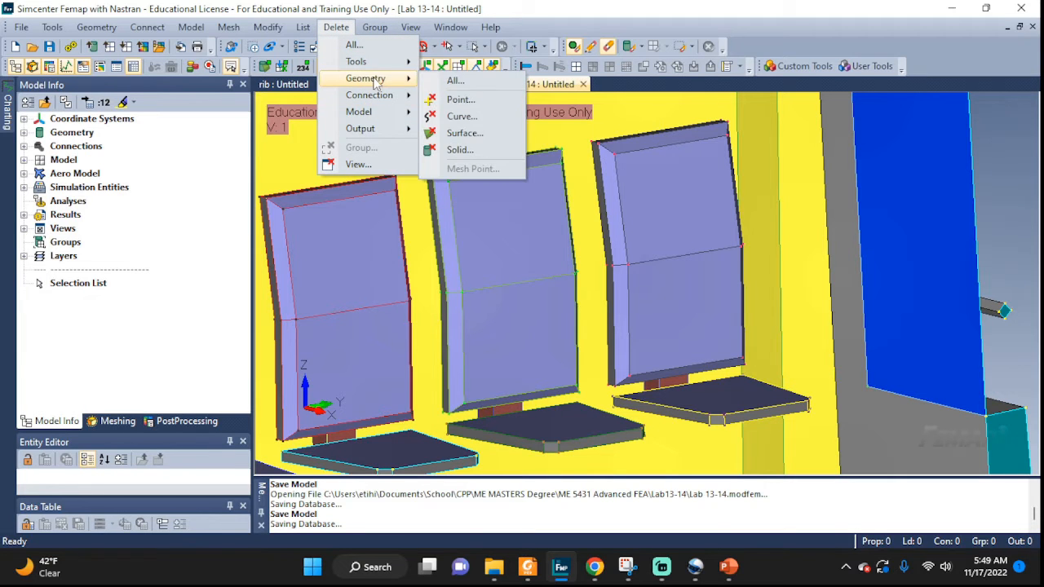
left_click(459, 150)
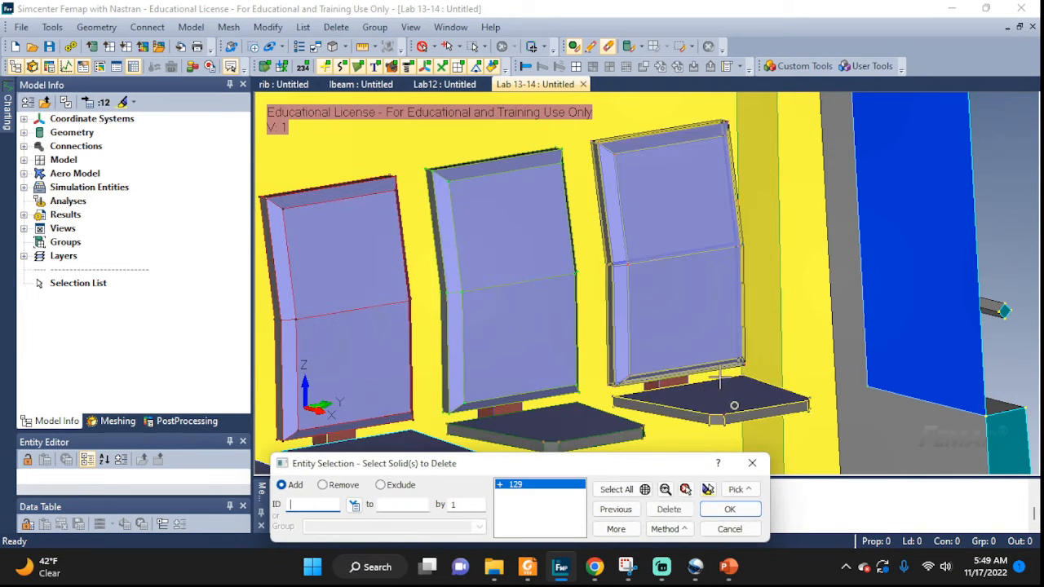
left_click(680, 303)
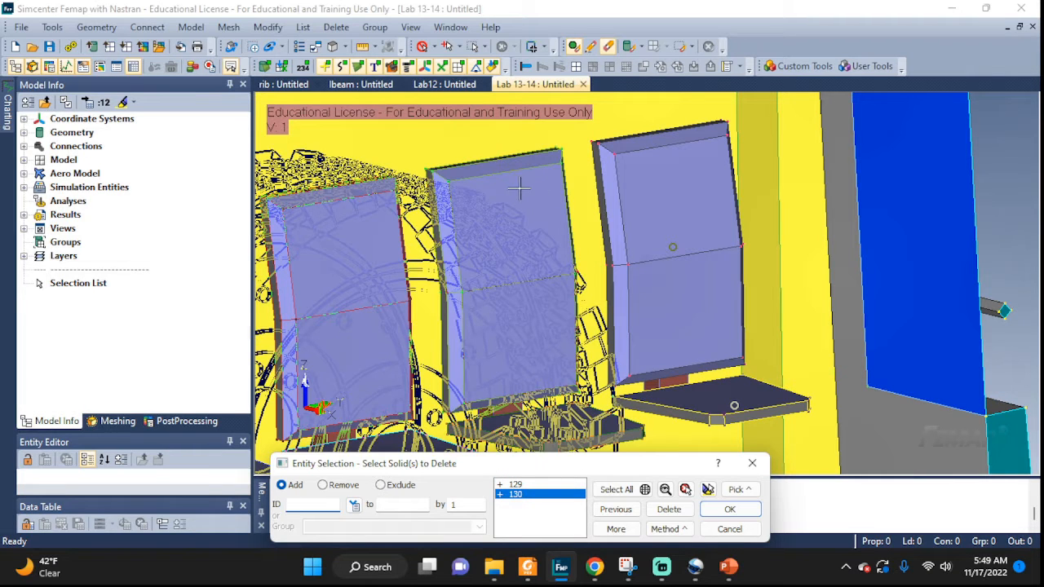
scroll(597, 336, "down", 3)
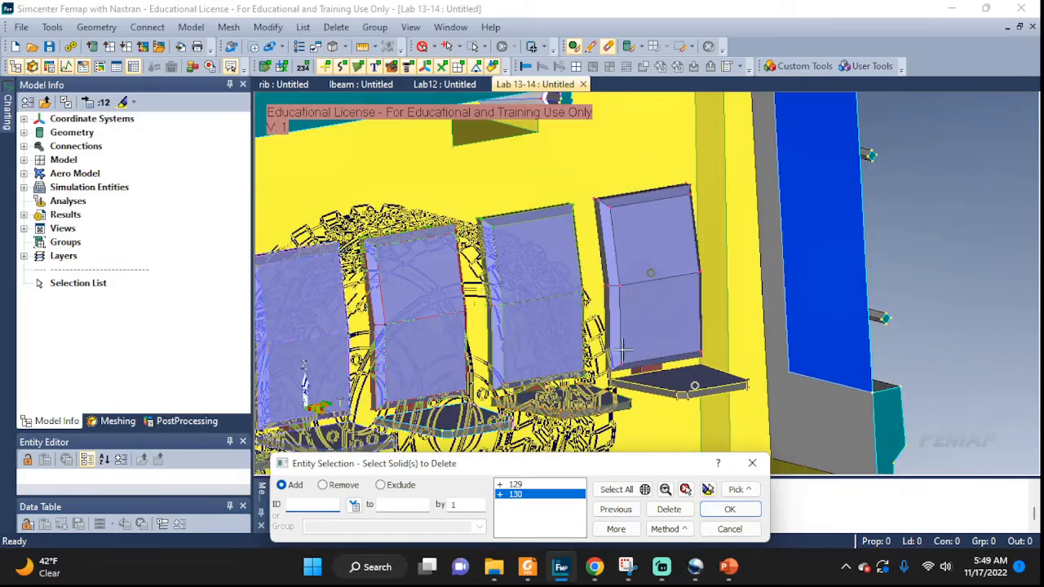
middle_click_drag(631, 353, 771, 228, "ctrl")
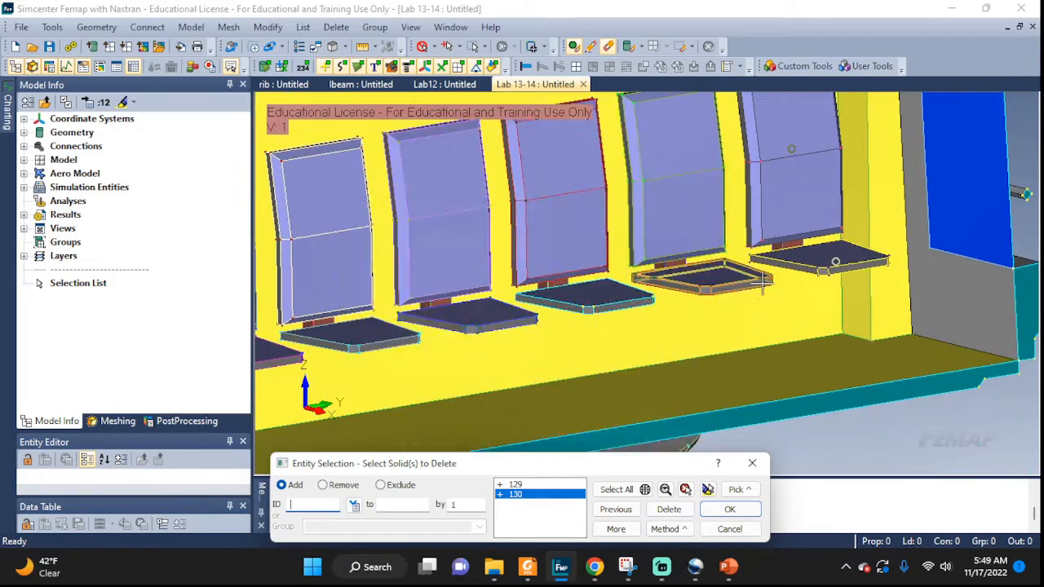
scroll(724, 361, "down", 3)
mouse_move(724, 369)
middle_mouse_down()
mouse_move(827, 433)
mouse_move(799, 363)
mouse_move(991, 330)
mouse_move(717, 359)
middle_mouse_up()
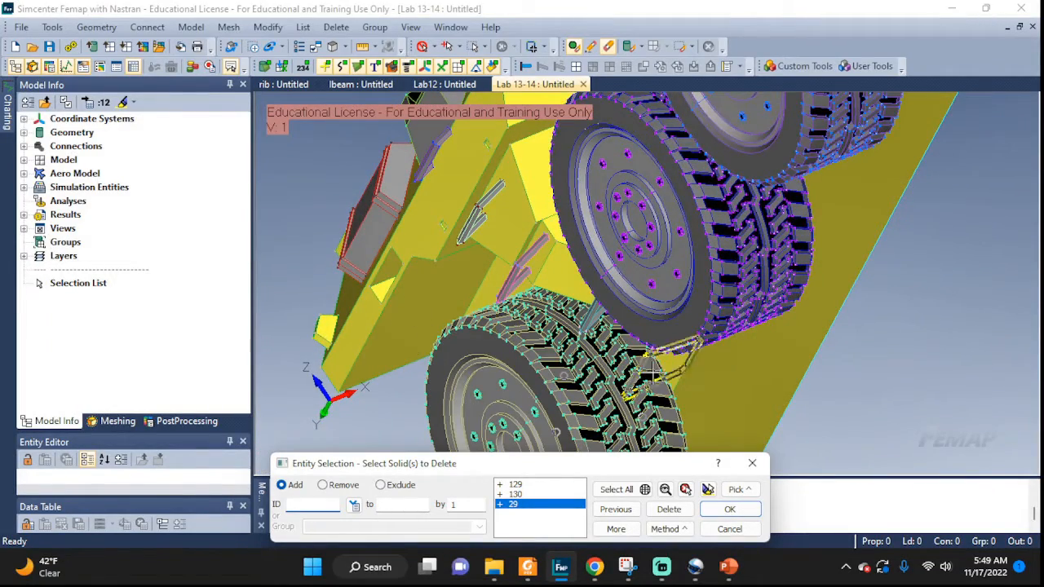
left_click(671, 275)
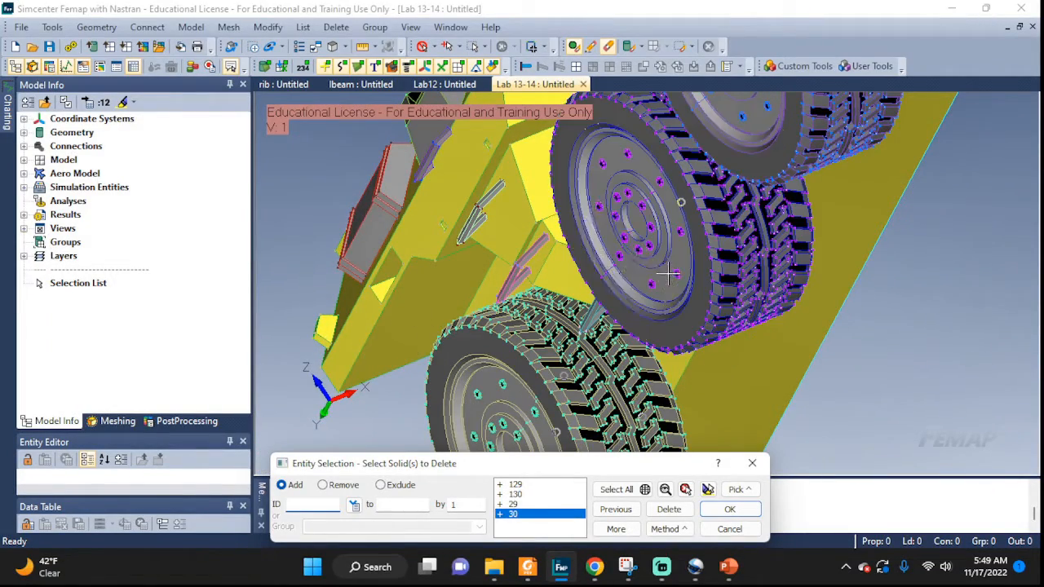
left_click(759, 159)
left_click(717, 509)
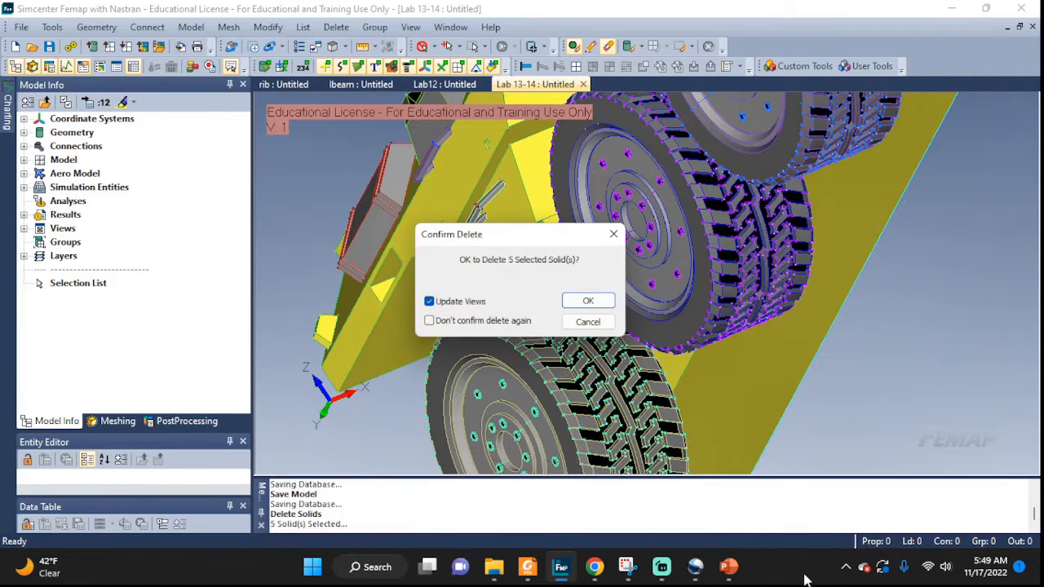
left_click(577, 306)
Examine the vehicle half without its wheels and the seat bracket beside the rearmost wall seats.
scroll(730, 352, "down", 5)
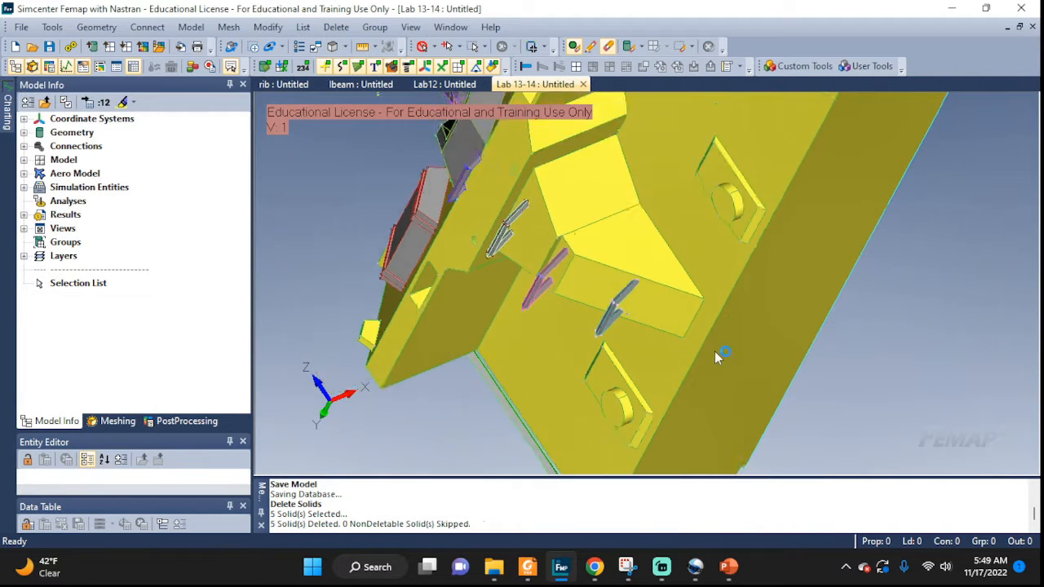
middle_click_drag(866, 304, 761, 392)
middle_click_drag(942, 302, 778, 368, "ctrl")
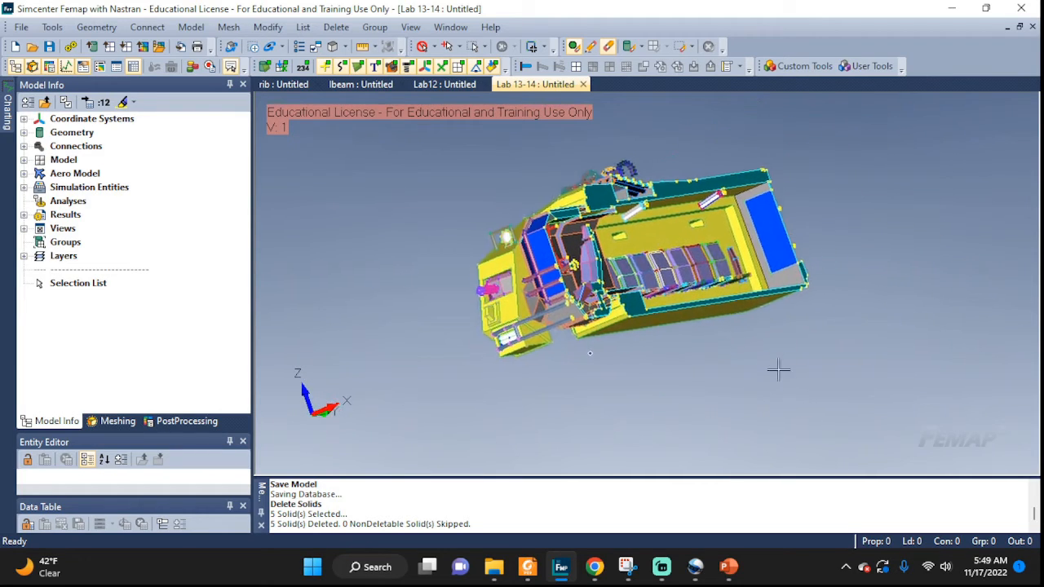
scroll(808, 335, "down", 3)
middle_click_drag(837, 291, 787, 303)
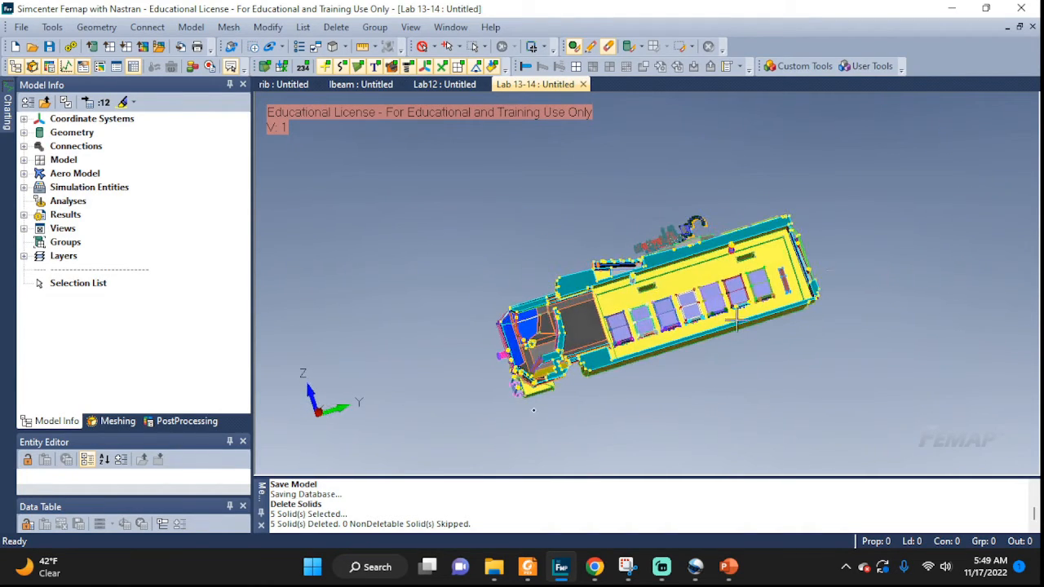
scroll(783, 305, "up", 5)
scroll(783, 306, "up", 8)
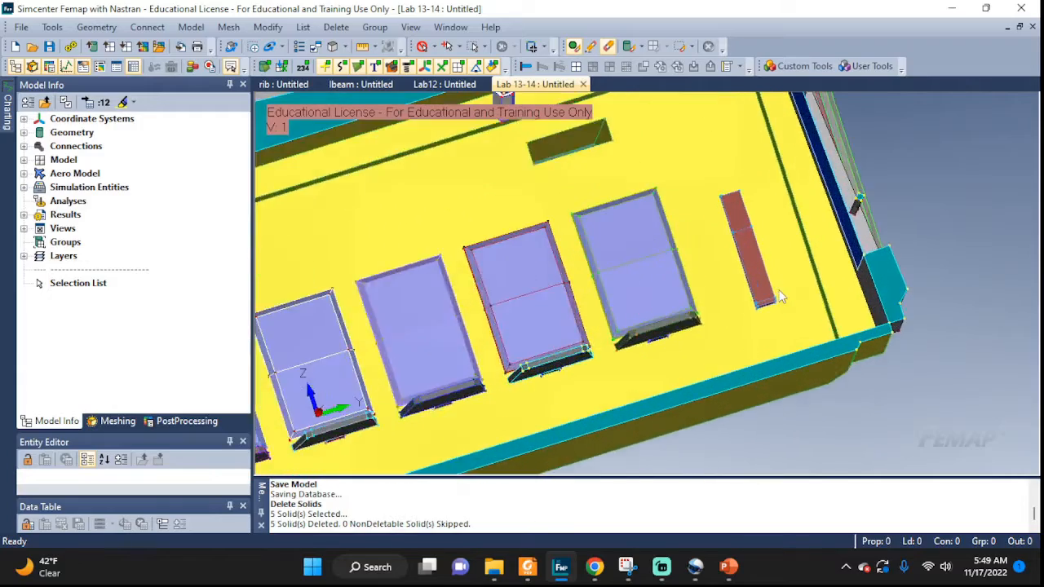
middle_click_drag(824, 318, 873, 316)
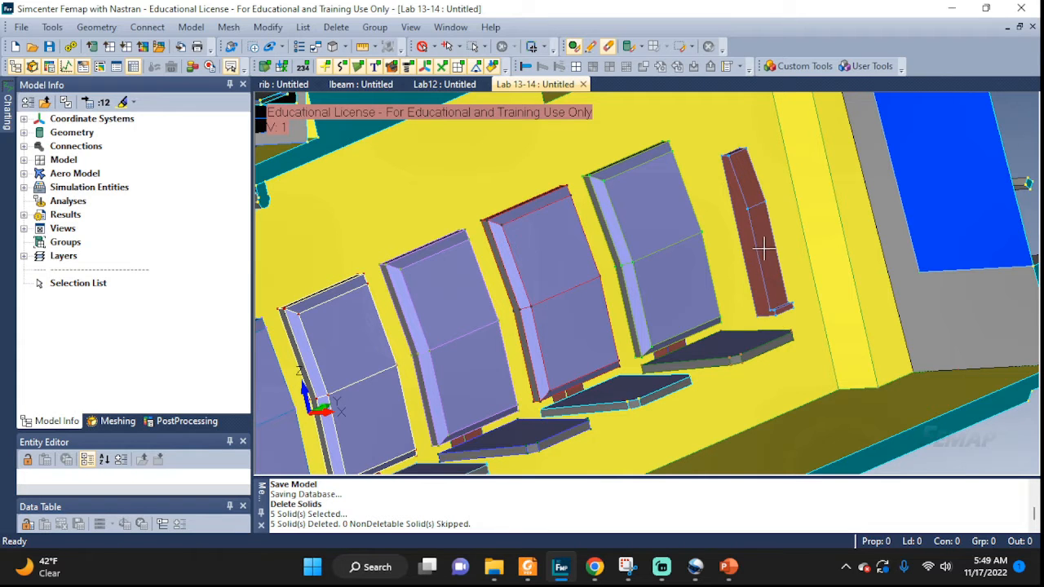
left_click(374, 28)
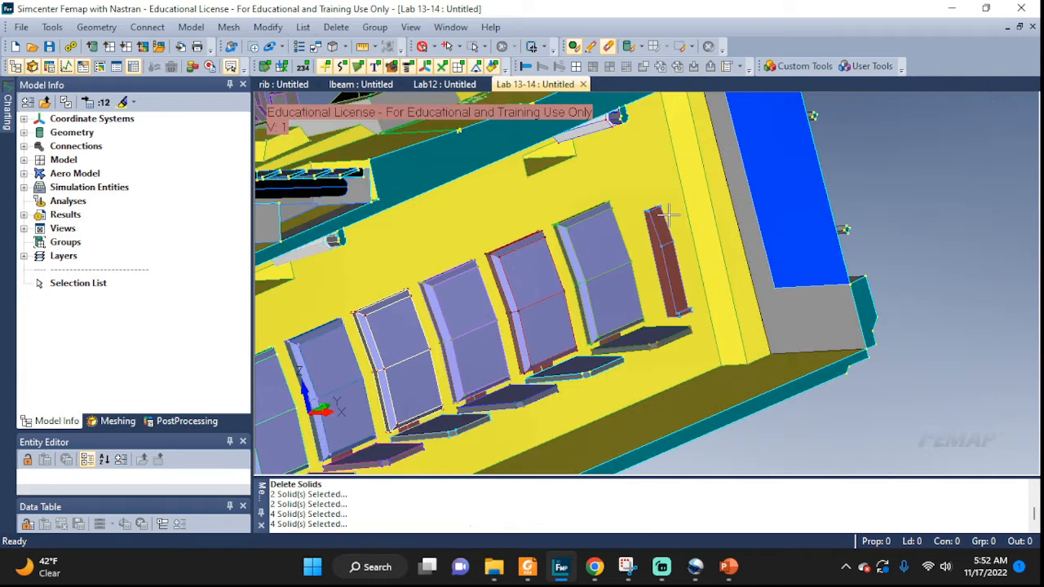
scroll(668, 214, "down", 3)
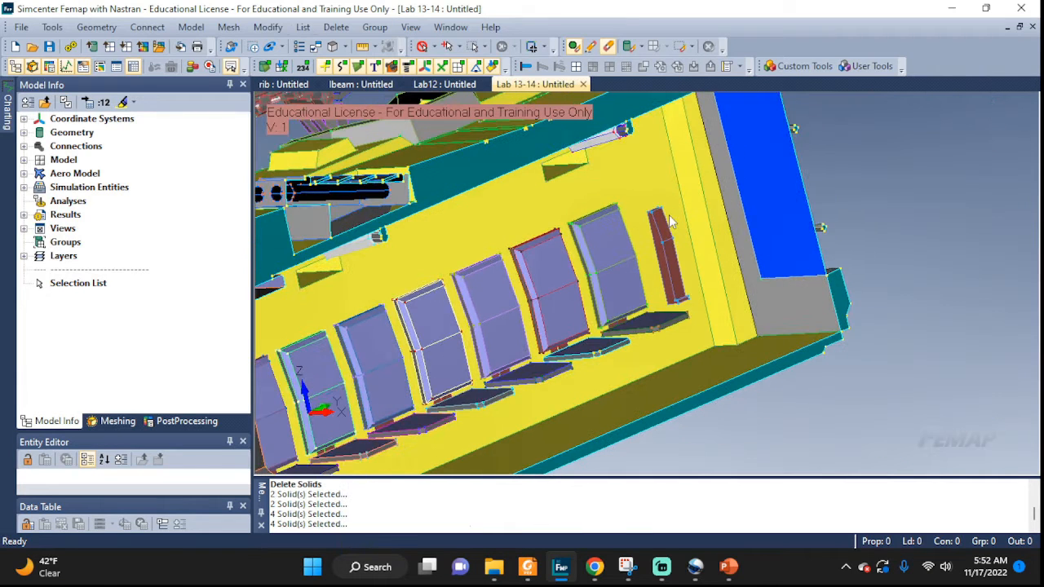
scroll(669, 214, "up", 2)
scroll(669, 215, "up", 2)
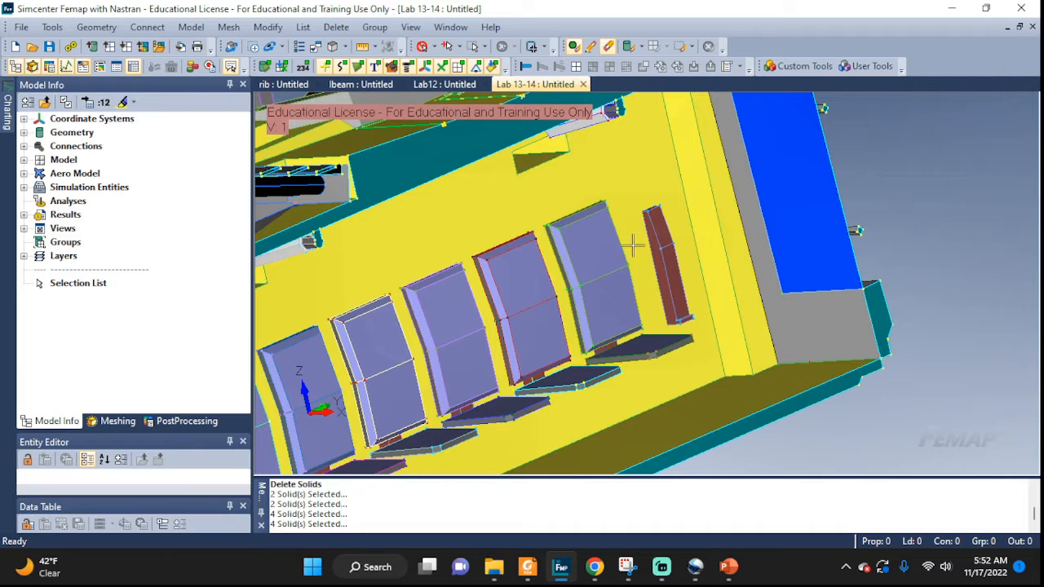
left_click(330, 27)
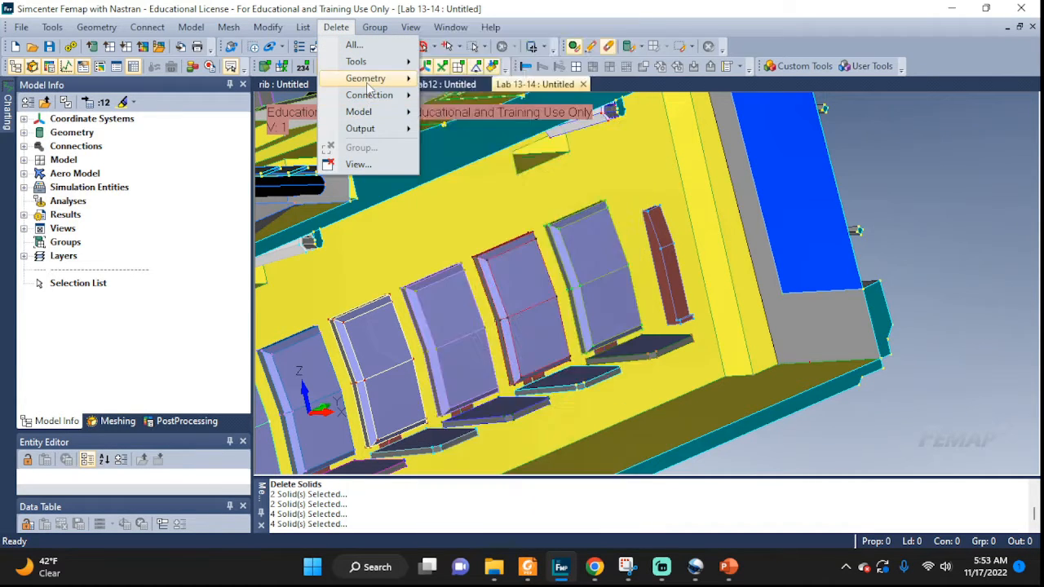
mouse_move(368, 87)
left_click(486, 148)
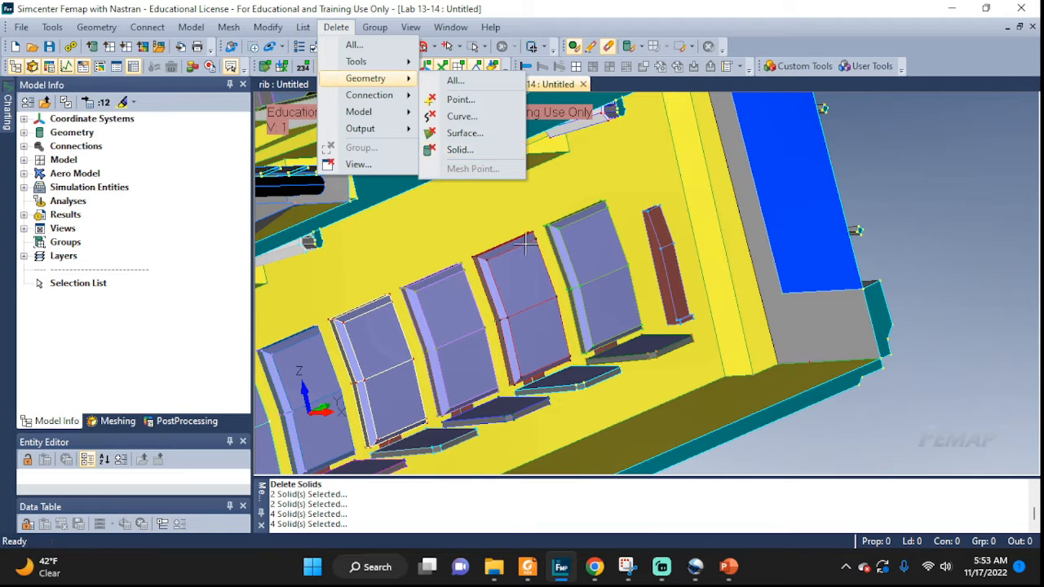
left_click(893, 176)
scroll(513, 258, "down", 4)
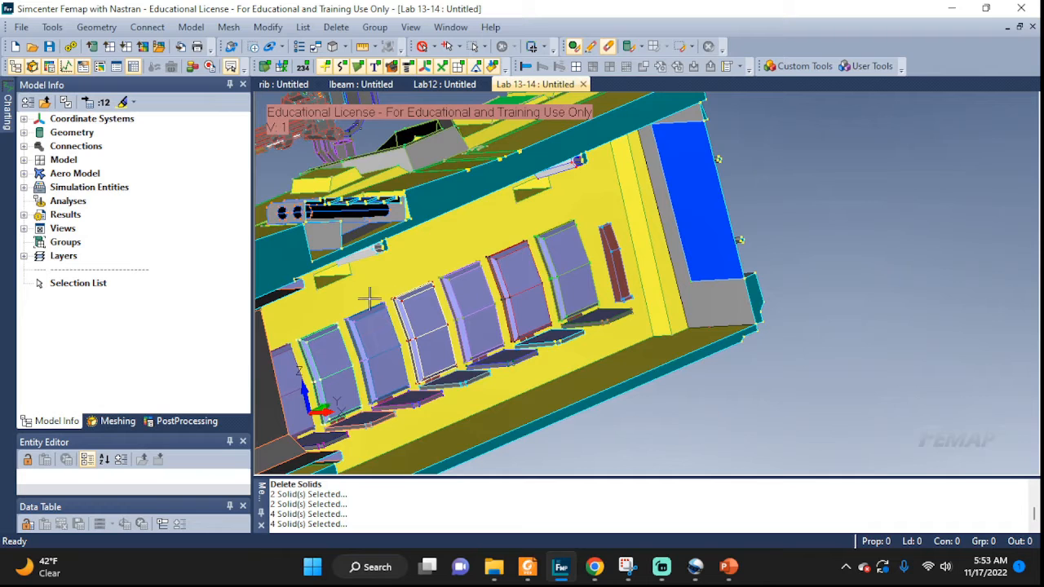
scroll(380, 304, "down", 2)
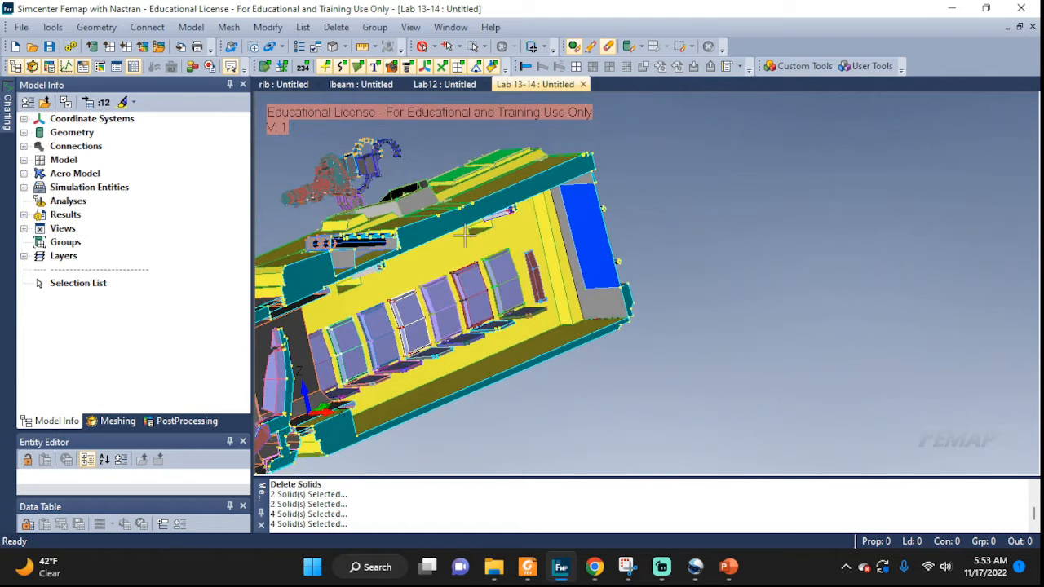
left_click(337, 28)
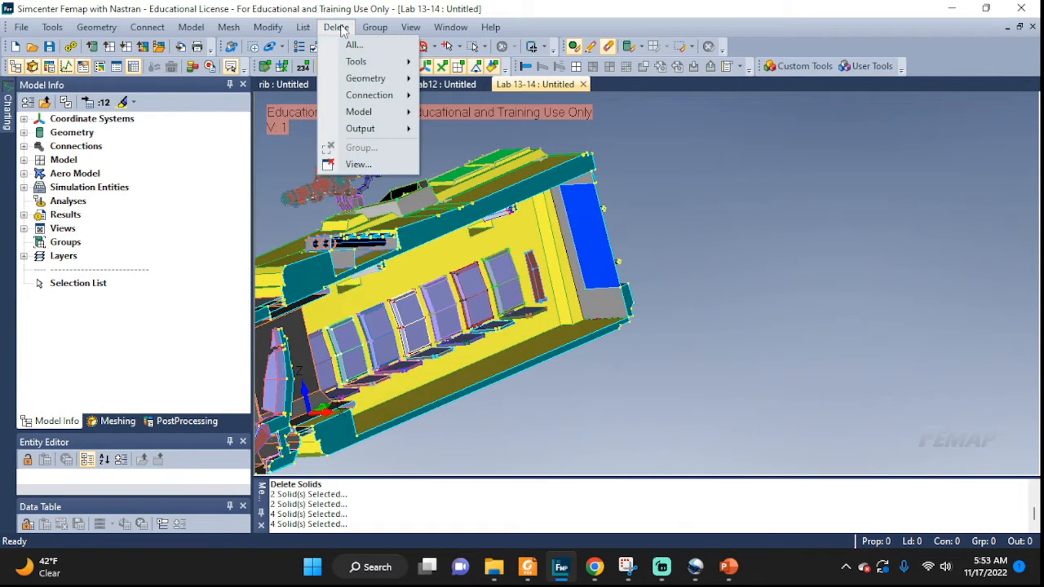
left_click(341, 29)
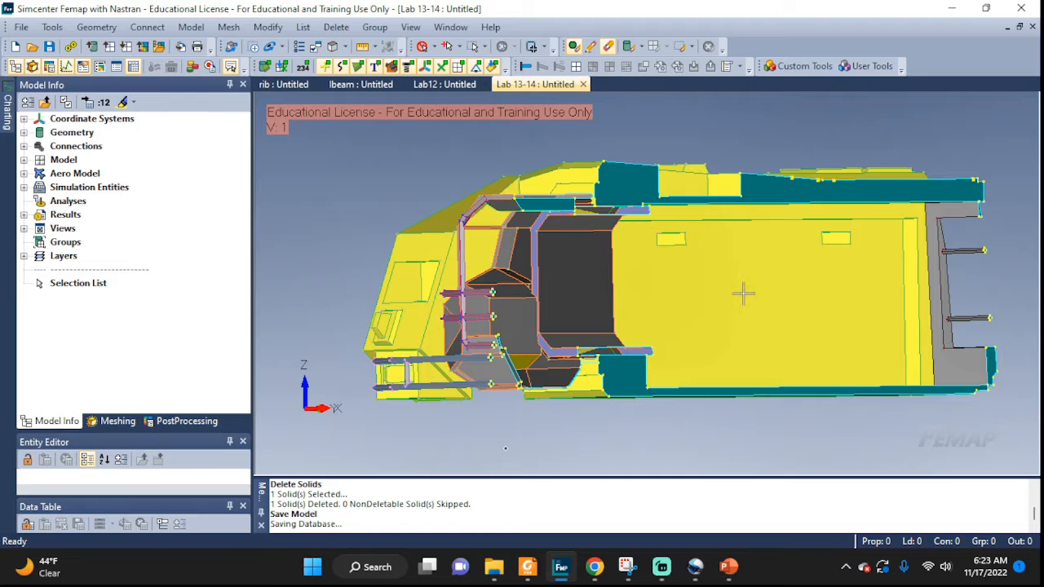
Delete the large cut surface that runs along the vehicle roof on the slice plane.
mouse_move(743, 293)
middle_mouse_down()
mouse_move(722, 324)
mouse_move(744, 299)
middle_mouse_up()
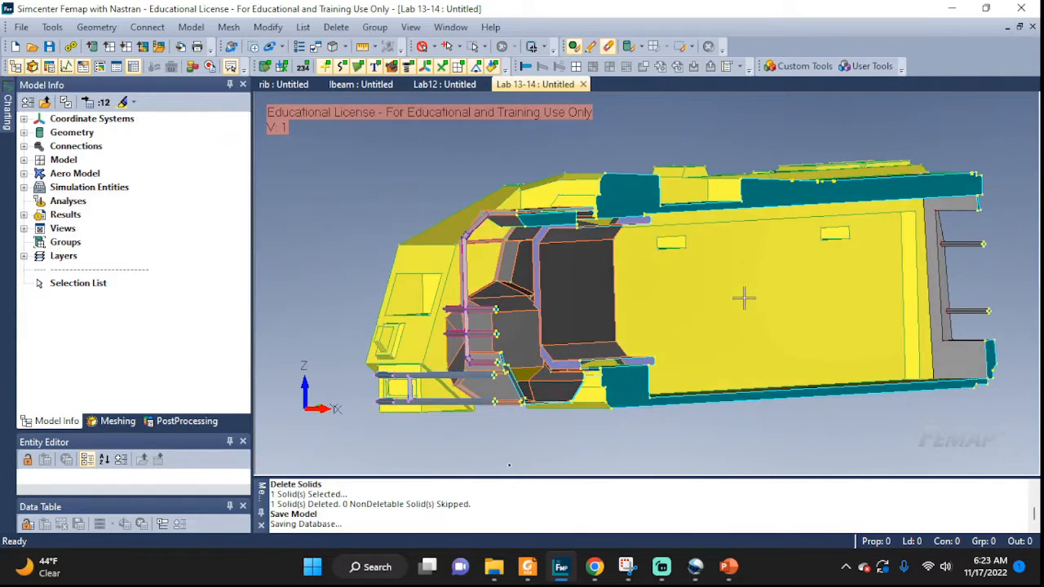
scroll(672, 238, "up", 5)
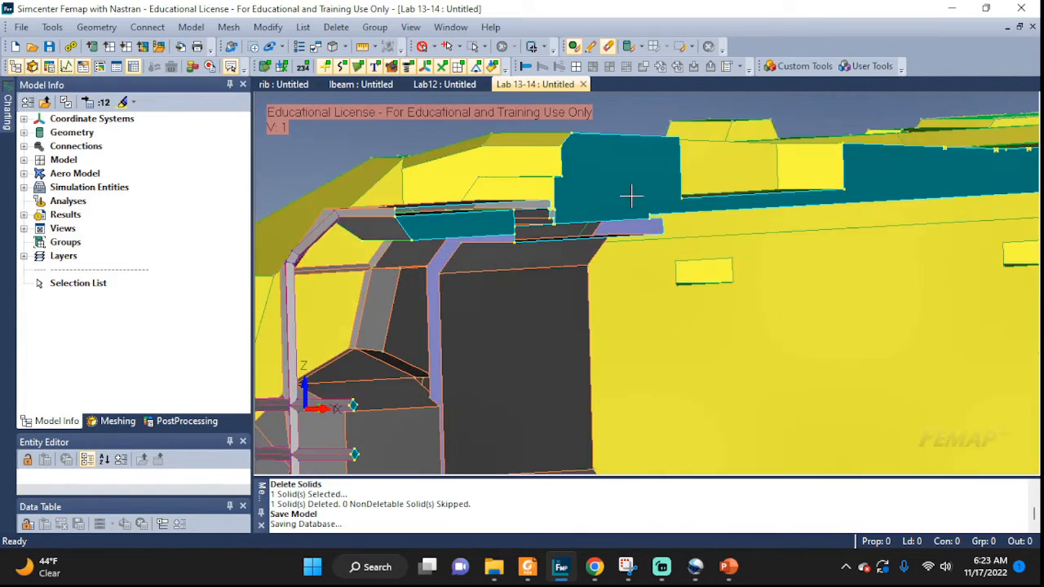
middle_click_drag(620, 201, 658, 180)
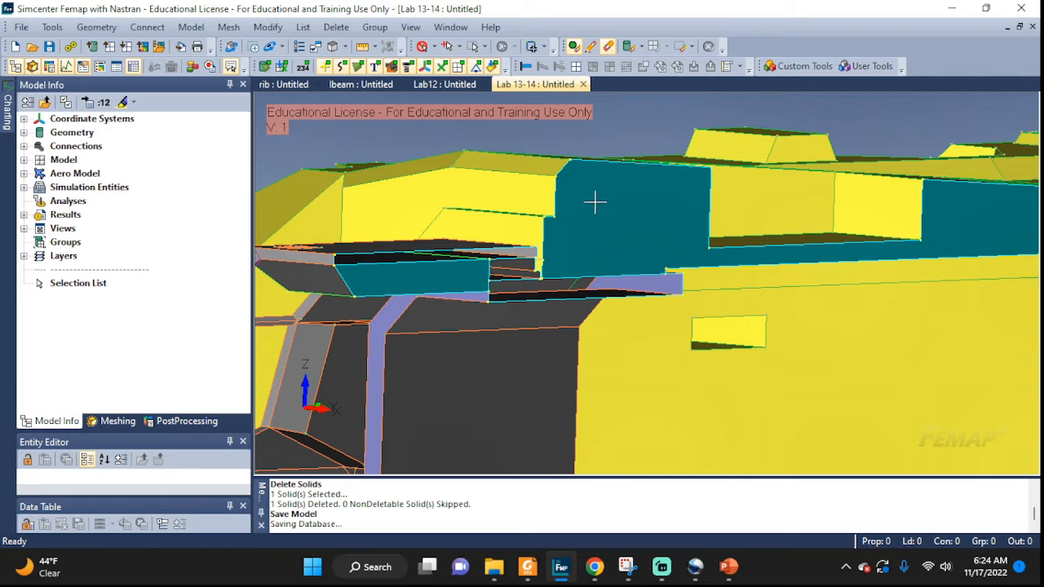
left_click(375, 27)
mouse_move(341, 31)
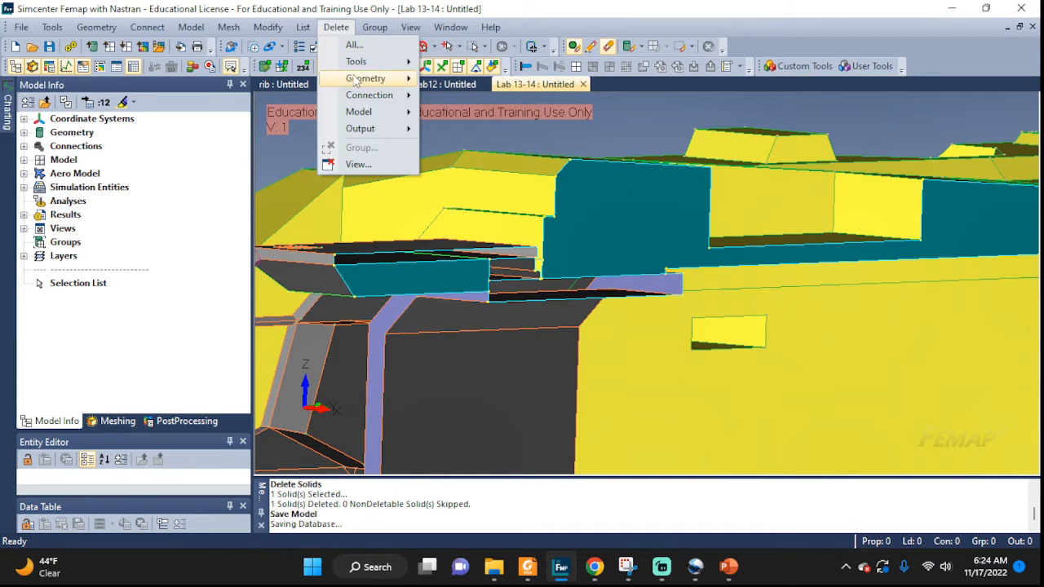
mouse_move(369, 80)
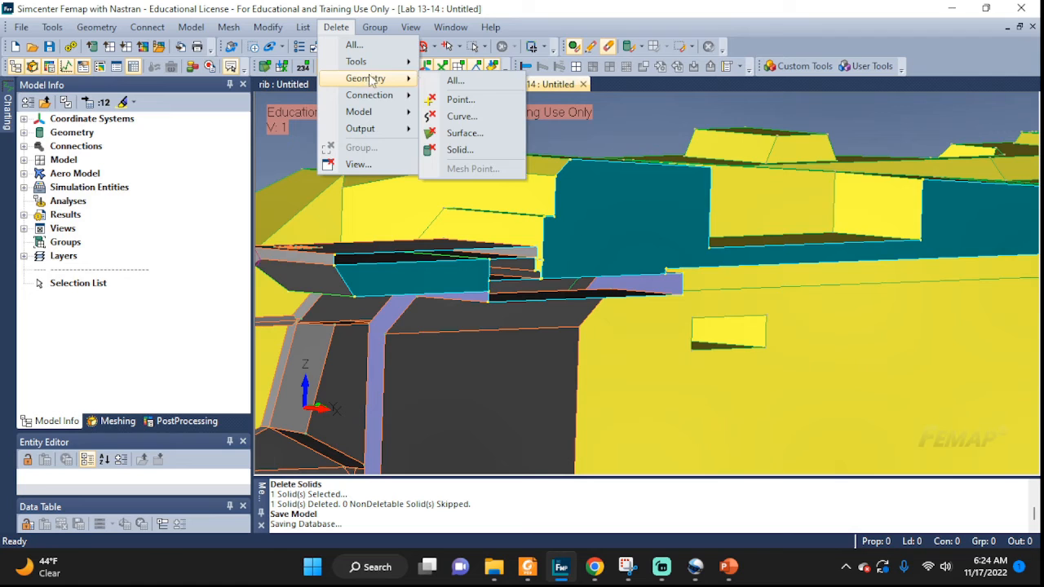
left_click(471, 135)
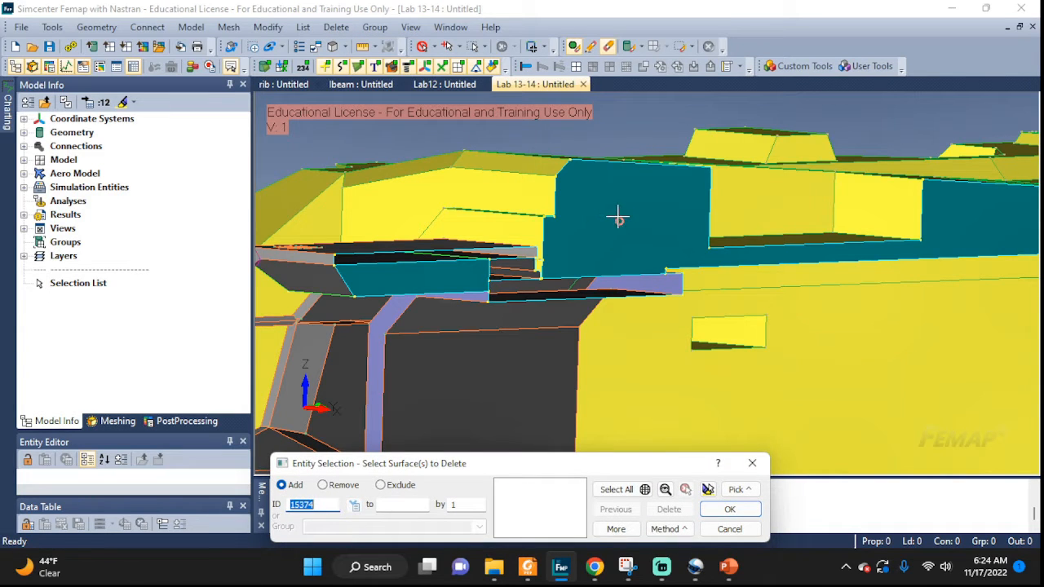
left_click(712, 490)
scroll(716, 428, "down", 5)
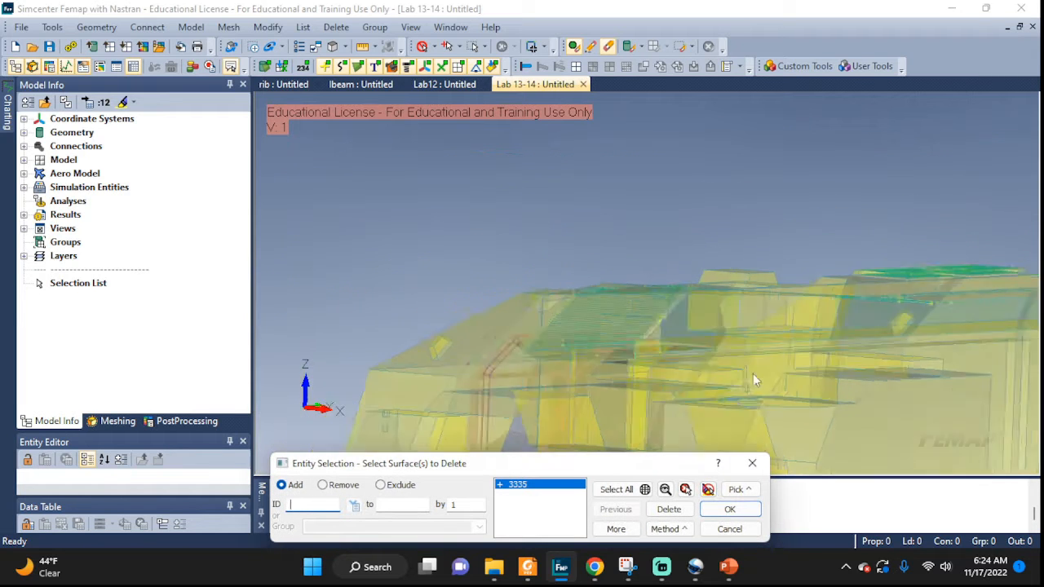
middle_click_drag(752, 379, 855, 366)
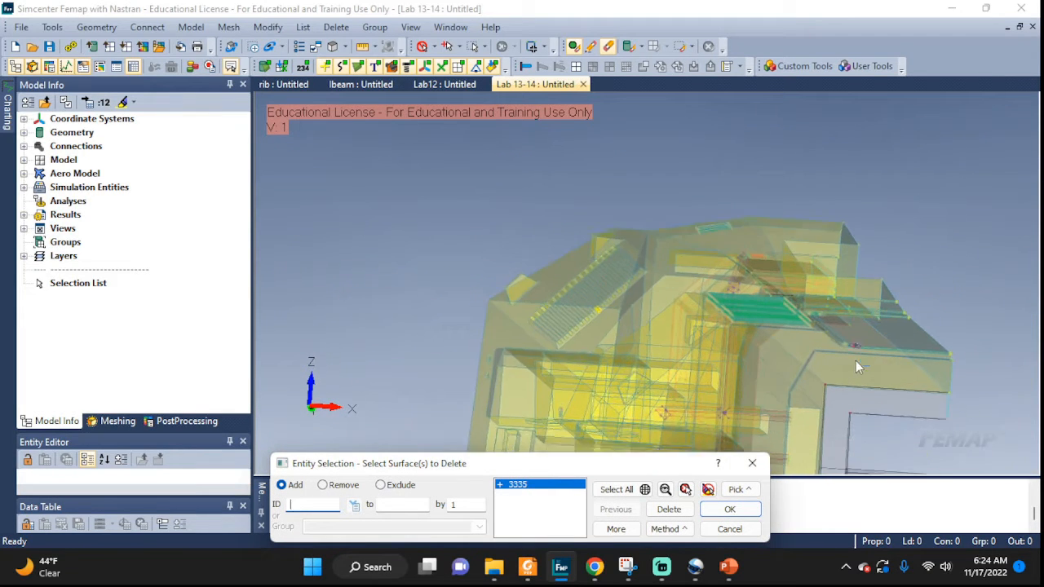
scroll(853, 371, "up", 1)
scroll(853, 371, "down", 1)
scroll(853, 371, "up", 1)
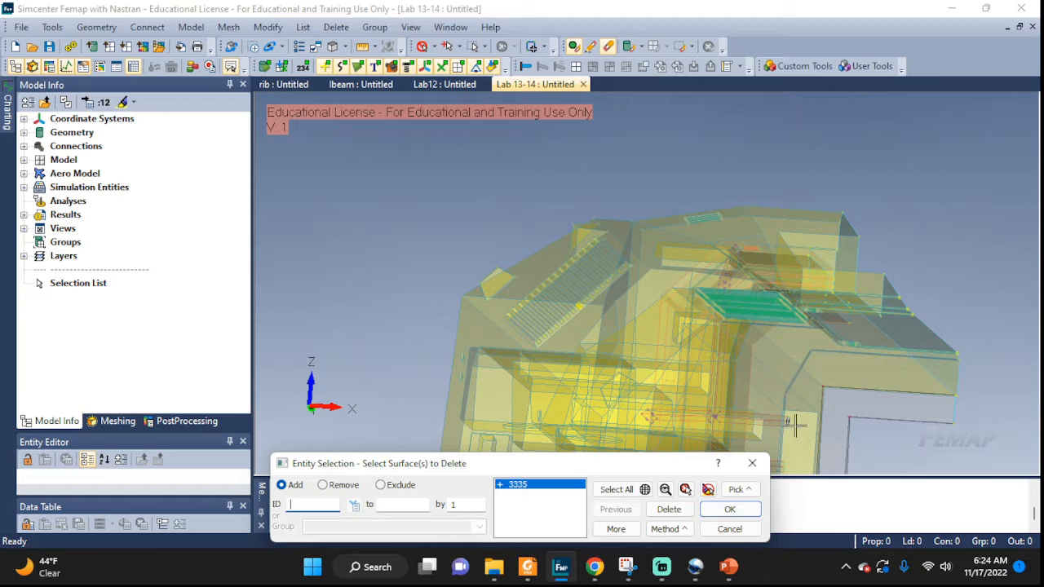
left_click(708, 490)
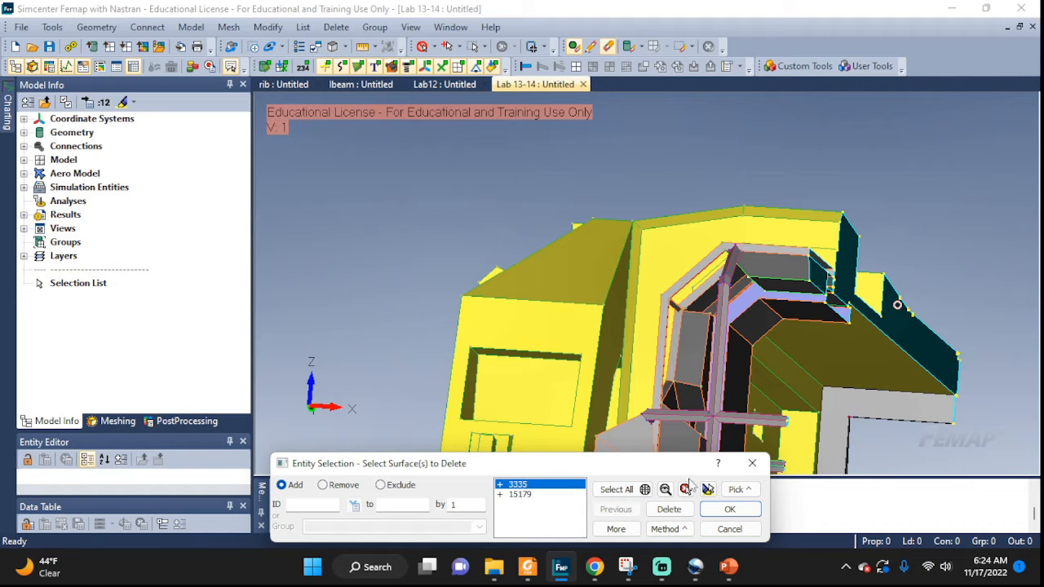
scroll(958, 352, "up", 4)
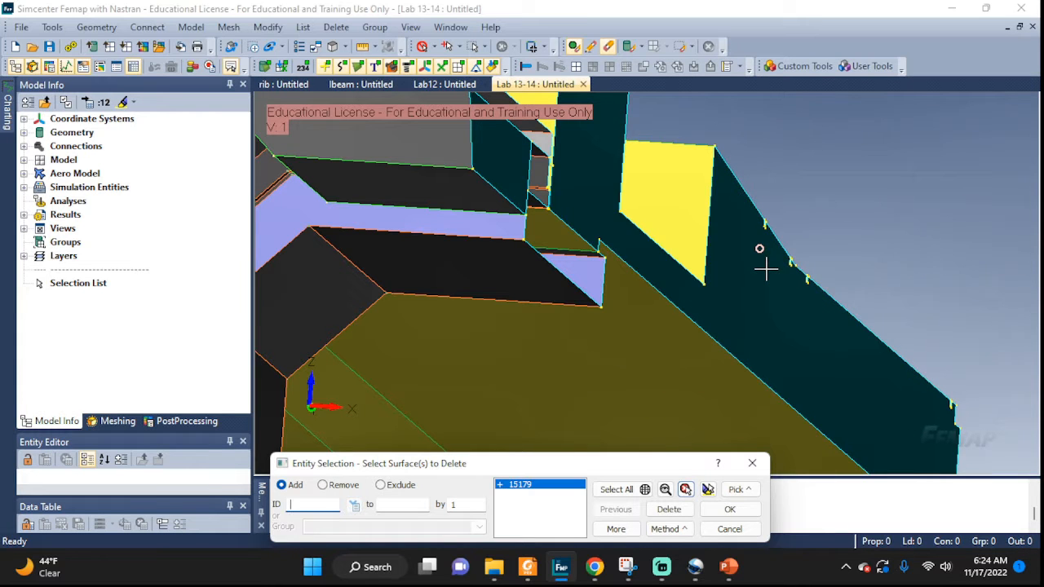
left_click(707, 490)
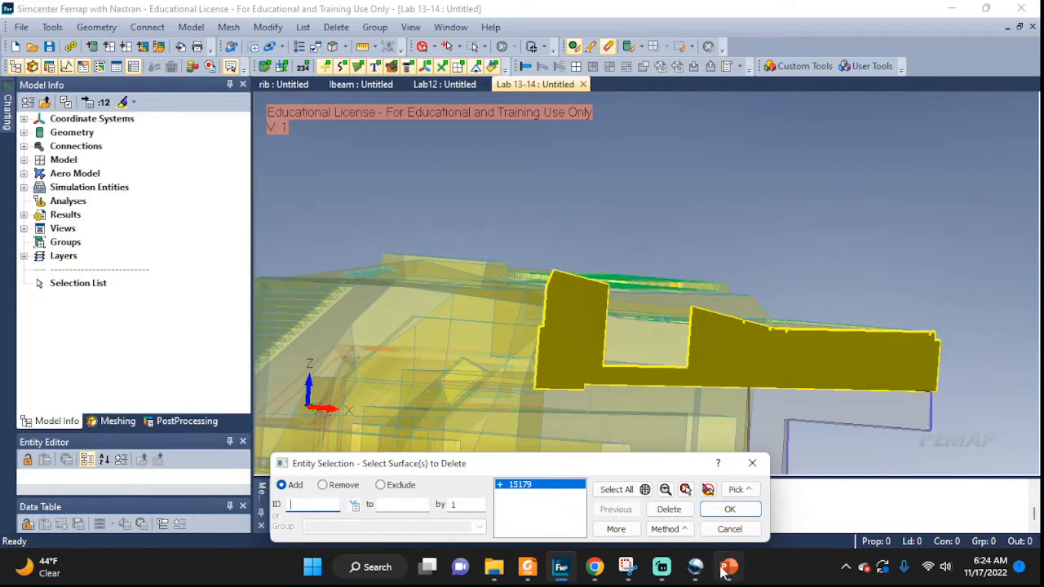
left_click(711, 515)
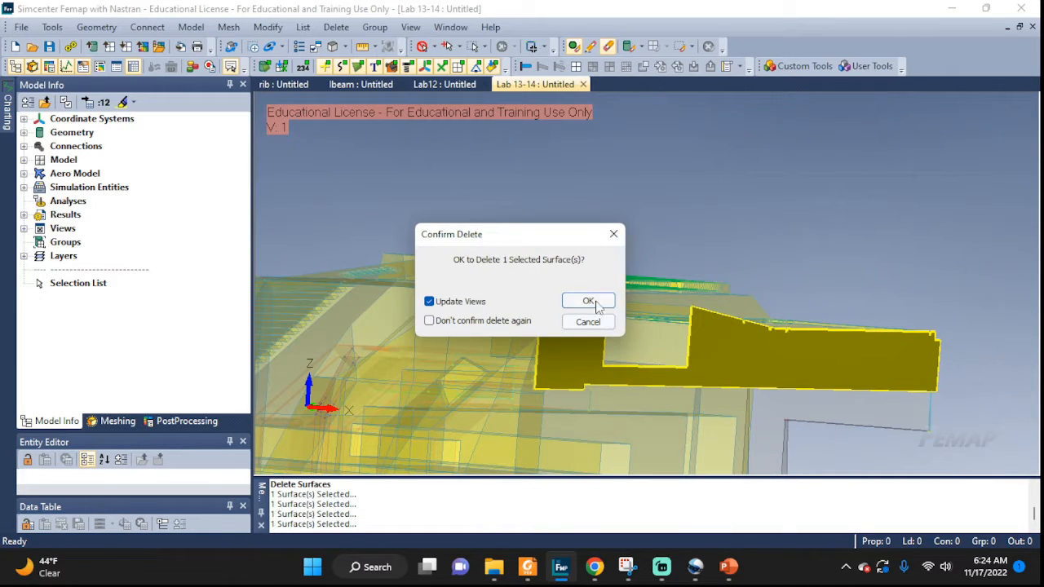
left_click(588, 302)
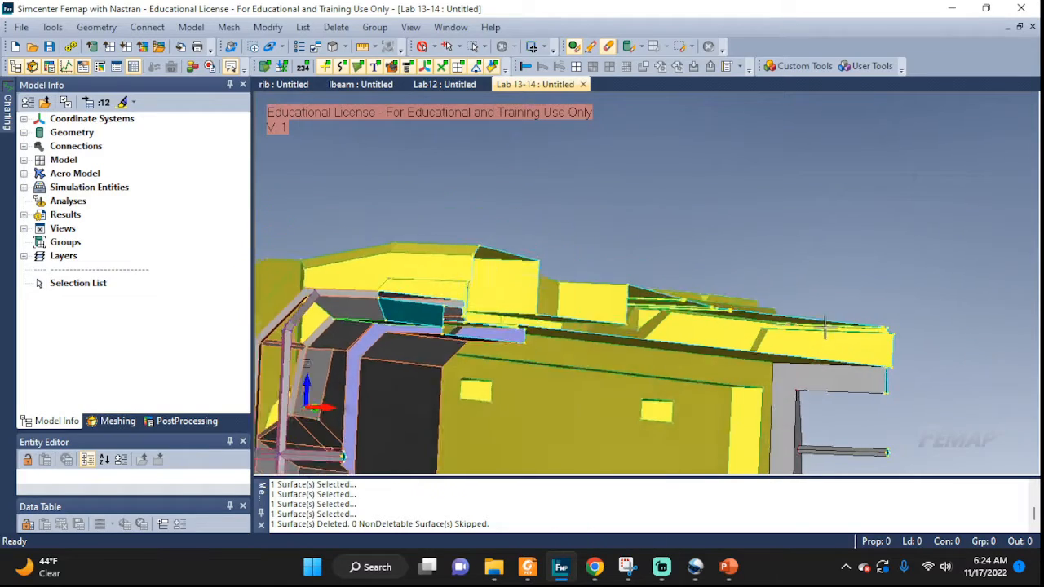
Delete six more cut surfaces on the slice plane, including those of the cab roof, hull floor and rear frame.
middle_click_drag(824, 327, 789, 349)
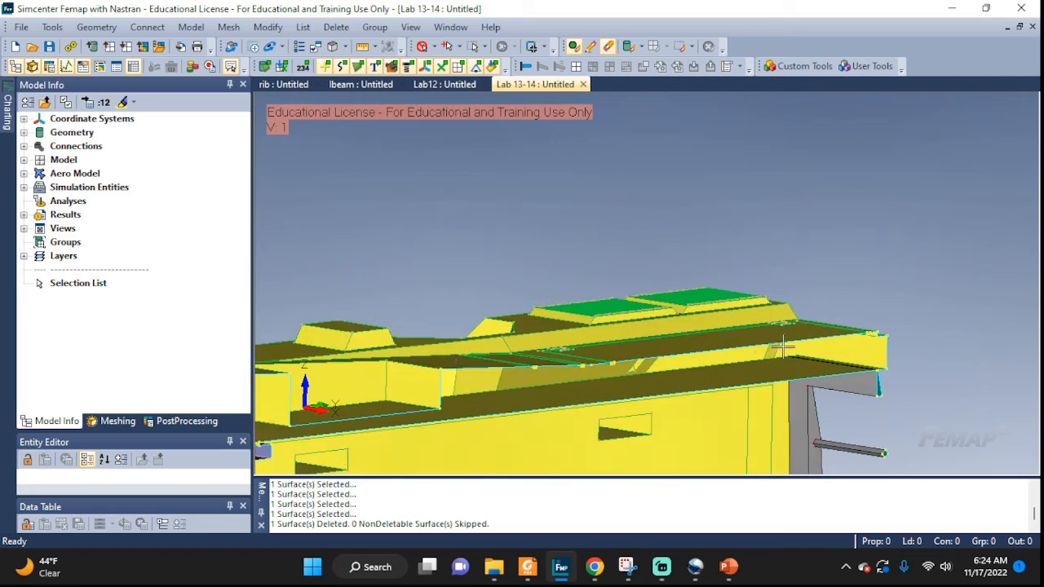
scroll(419, 388, "down", 1)
middle_click_drag(419, 390, 692, 246, "ctrl")
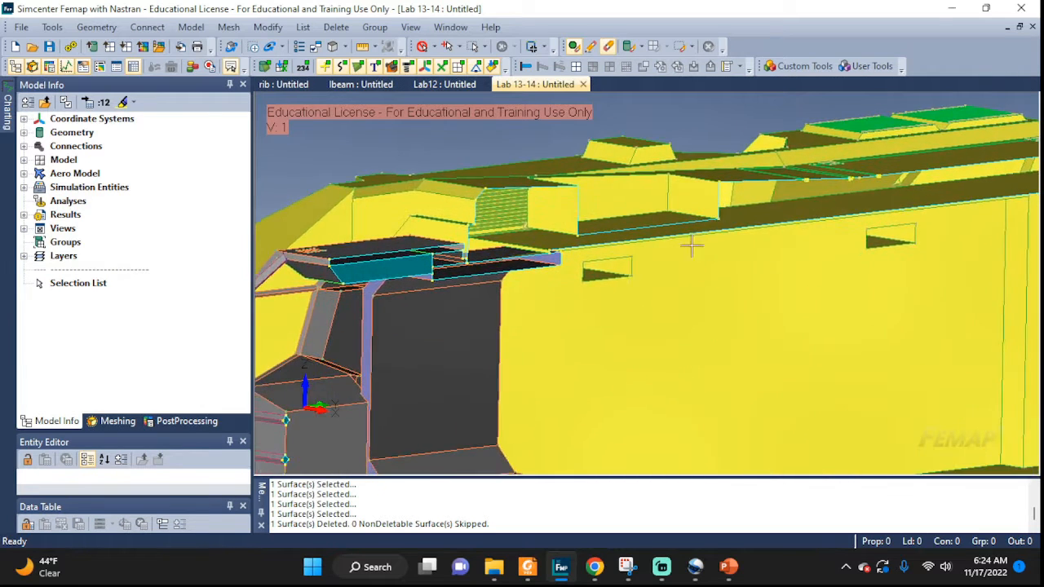
left_click(335, 27)
mouse_move(367, 76)
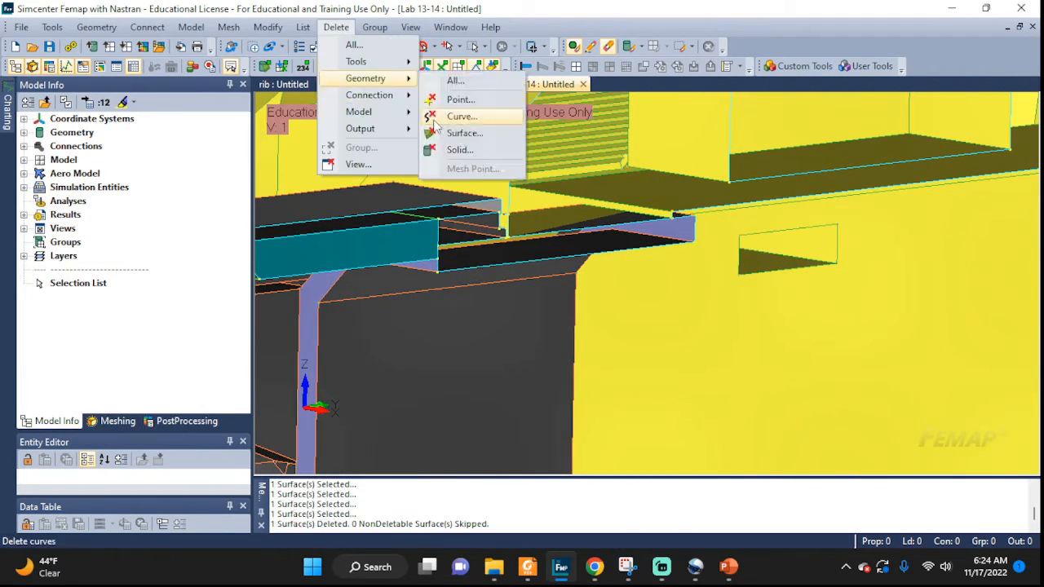
left_click(466, 132)
left_click(380, 235)
middle_click_drag(379, 234, 485, 149)
scroll(447, 293, "up", 3)
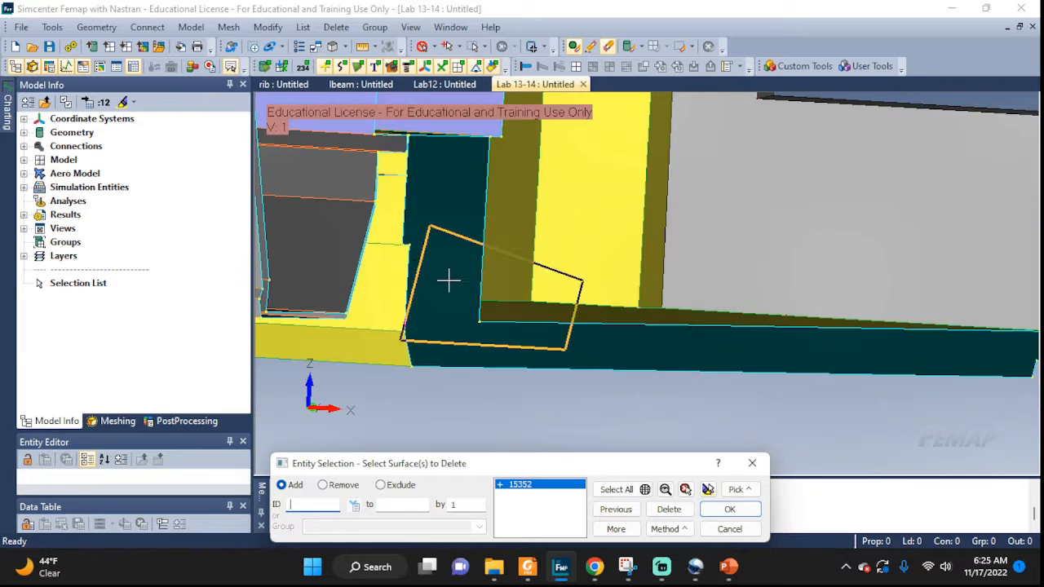
left_click(462, 285)
middle_click_drag(462, 285, 645, 196)
left_click(664, 150)
left_click(705, 116)
scroll(638, 268, "down", 3)
left_click(632, 259)
left_click(584, 196)
left_click(730, 509)
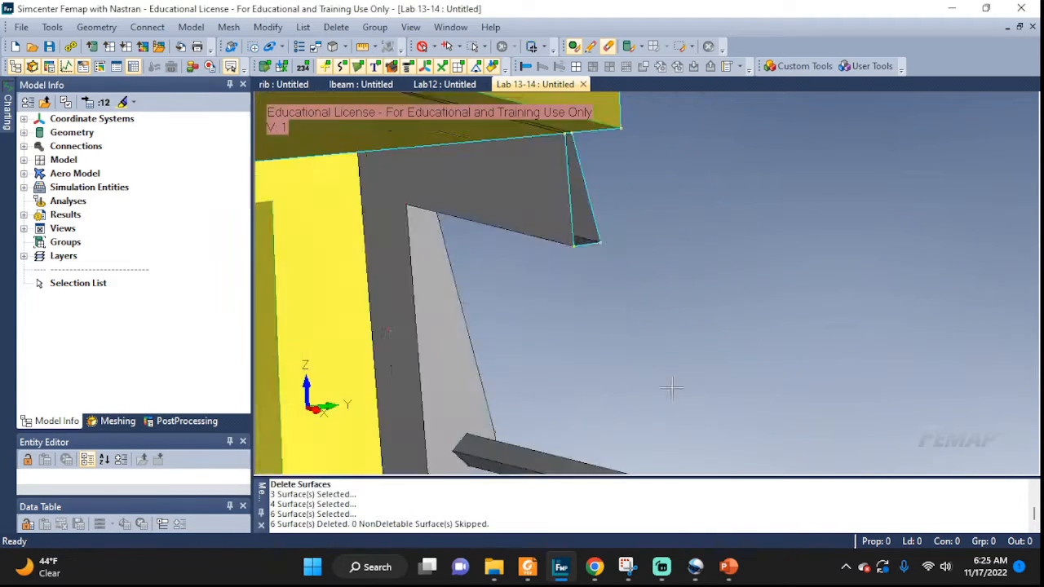
Delete the five cut end surfaces of the front bumper bars and the cab frame tubes.
middle_click_drag(672, 389, 652, 322)
scroll(645, 267, "down", 4)
left_click(336, 27)
left_click(367, 79)
left_click(455, 112)
scroll(489, 408, "up", 3)
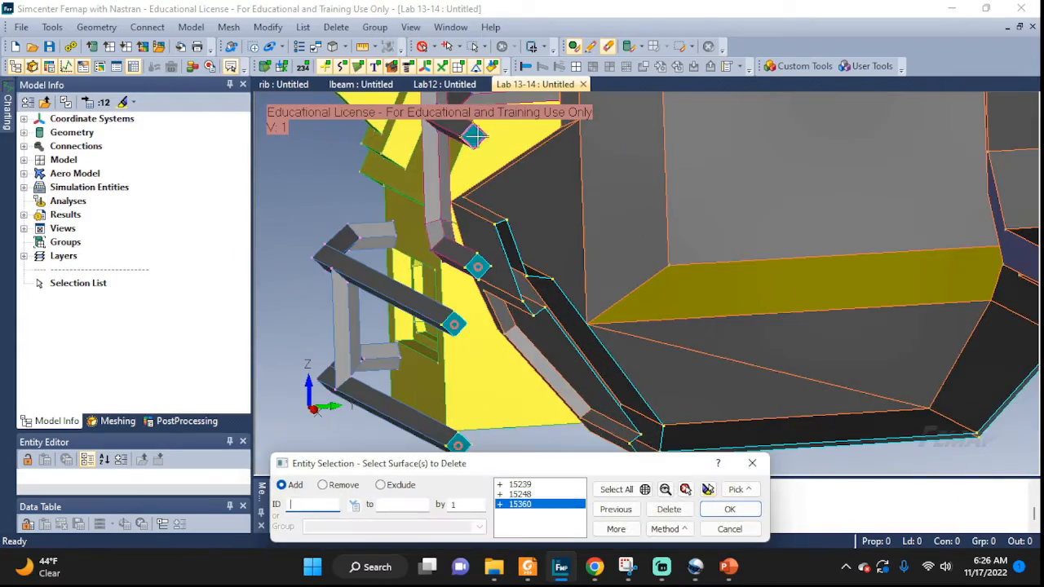
left_click(478, 136)
left_click(483, 123)
middle_click_drag(478, 137, 603, 277)
left_click(730, 509)
scroll(671, 378, "down", 3)
middle_click_drag(671, 378, 443, 306)
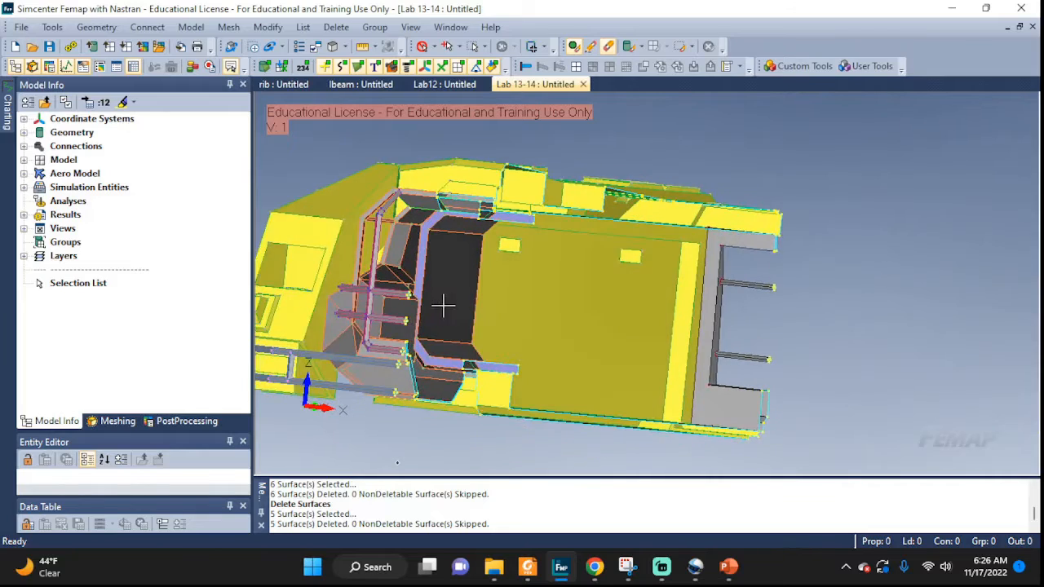
Open the Feature Removal tool with Loops as the feature type, facing the outer side of the hull.
middle_click_drag(596, 324, 642, 298)
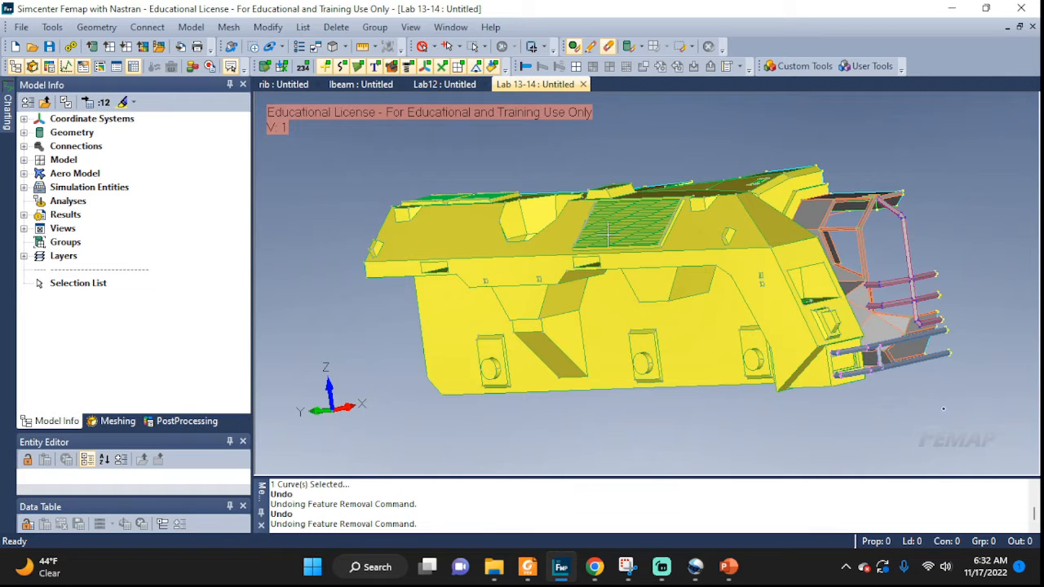
middle_click_drag(669, 224, 600, 295)
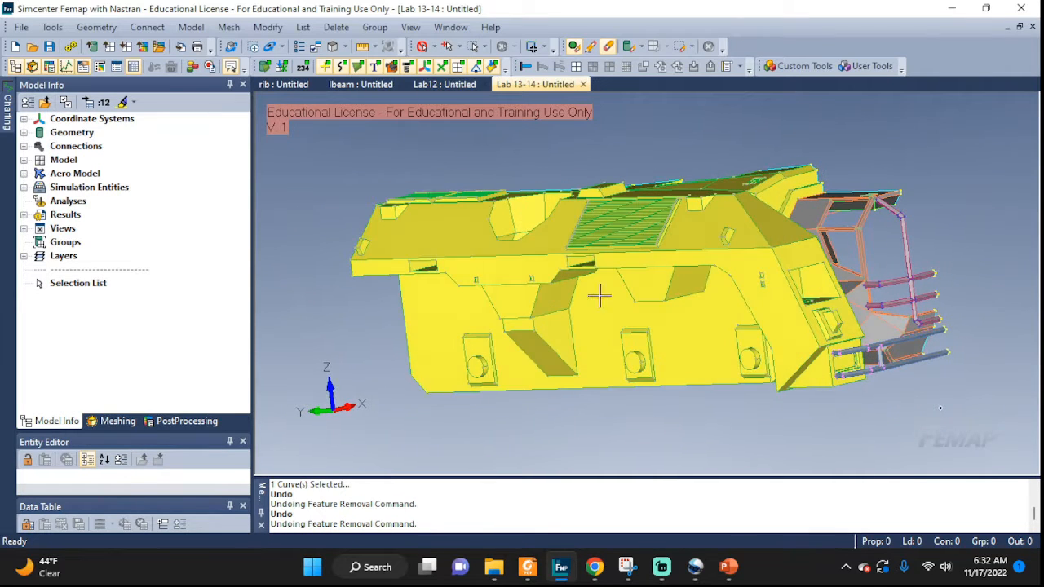
left_click(113, 421)
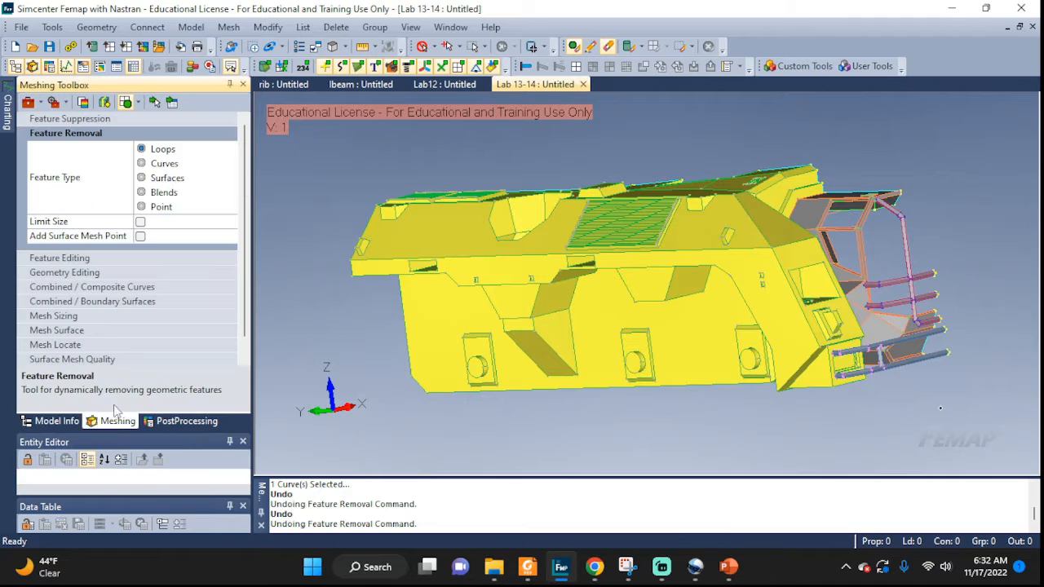
left_click(47, 133)
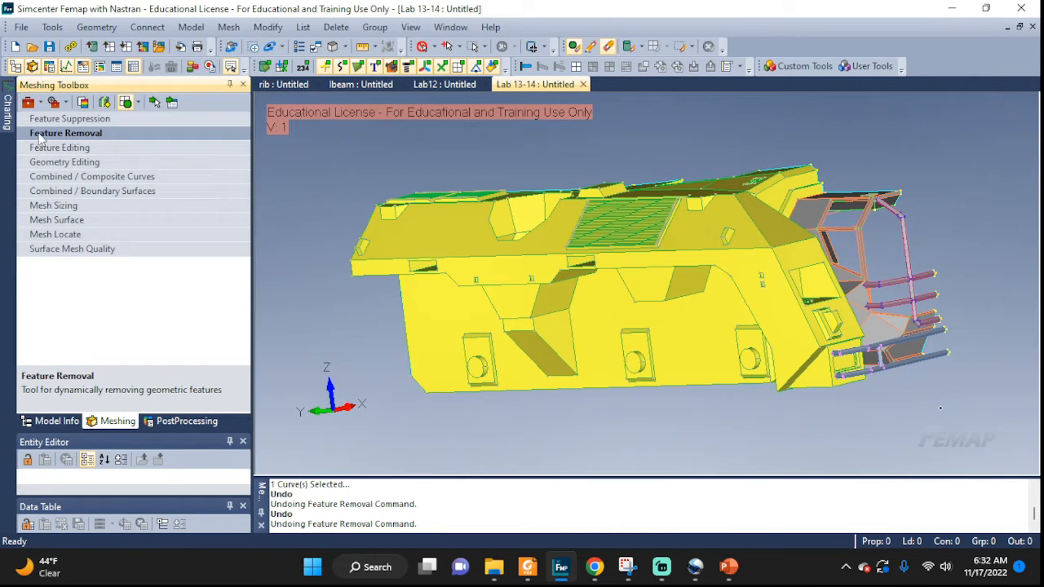
left_click(90, 133)
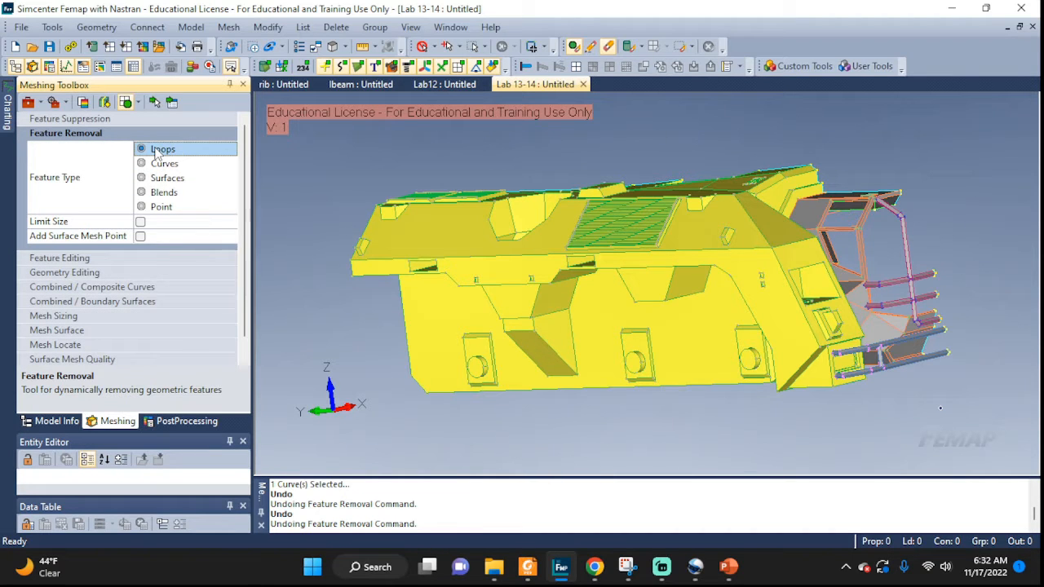
Remove the round boss from the frontmost wheel mount on the hull side by picking its base curve as the loop.
scroll(738, 313, "up", 4)
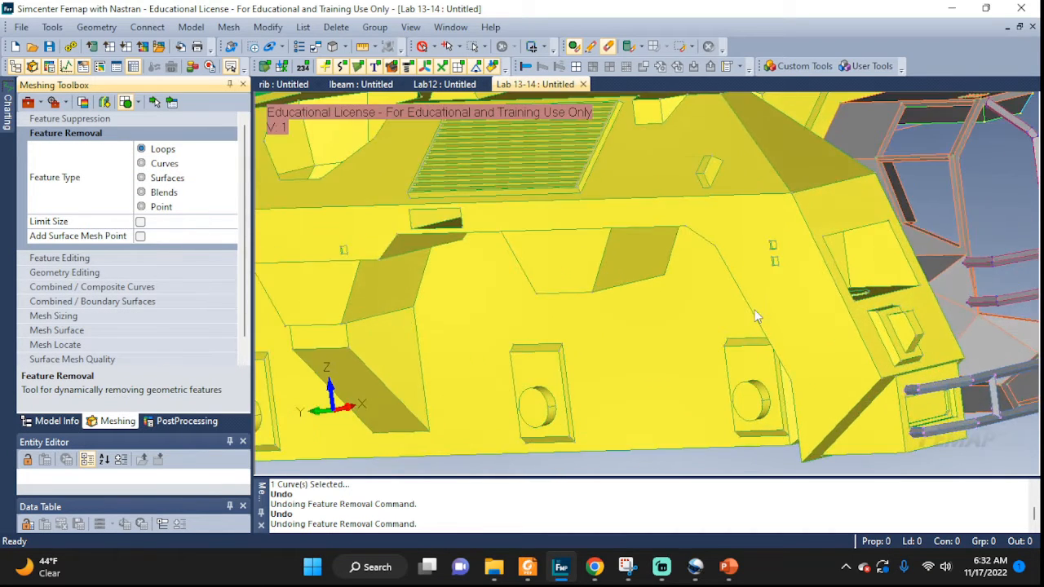
scroll(754, 336, "up", 5)
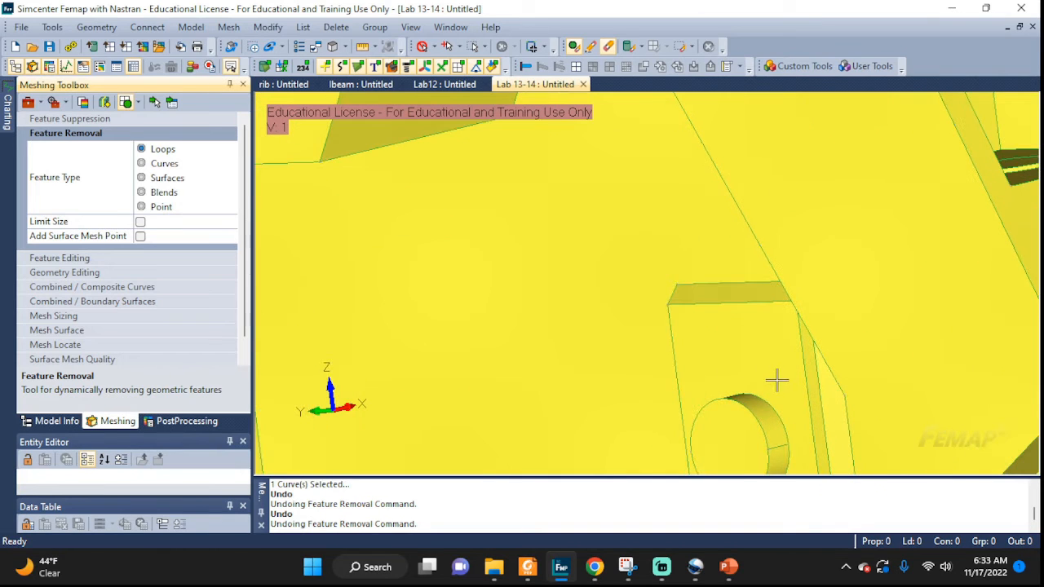
middle_click_drag(759, 349, 724, 308)
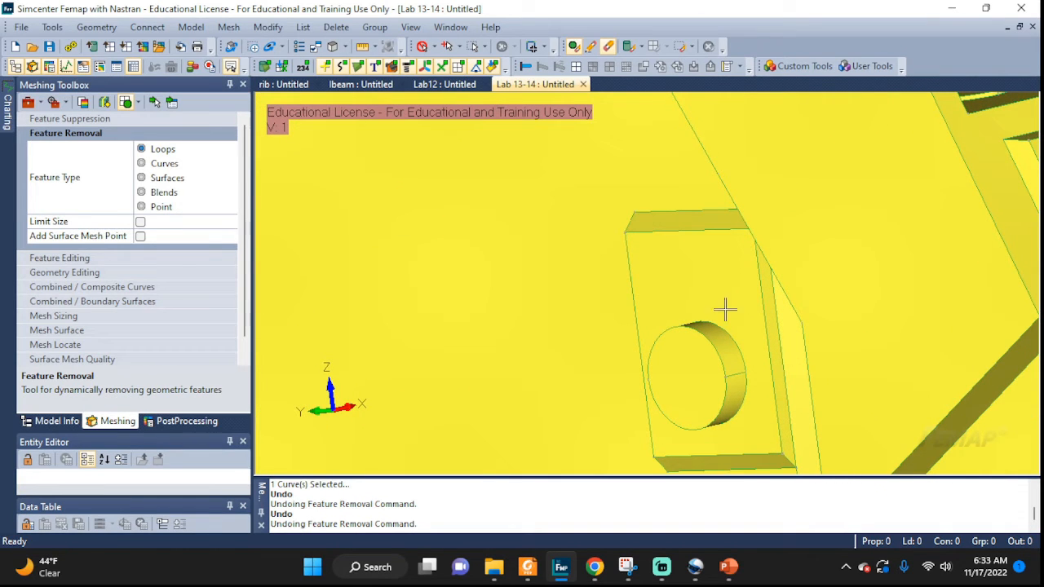
left_click(171, 104)
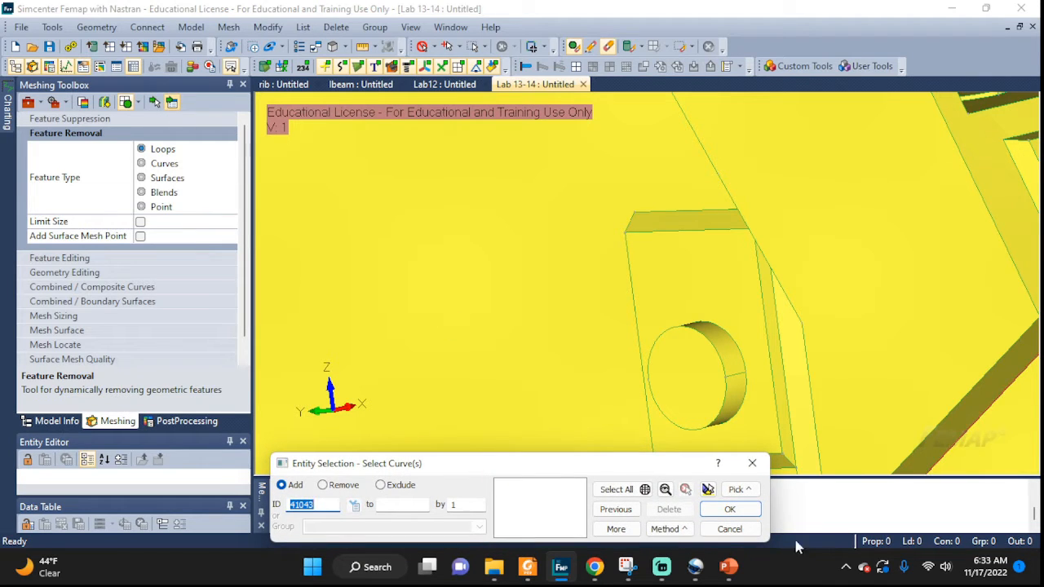
left_click(721, 415)
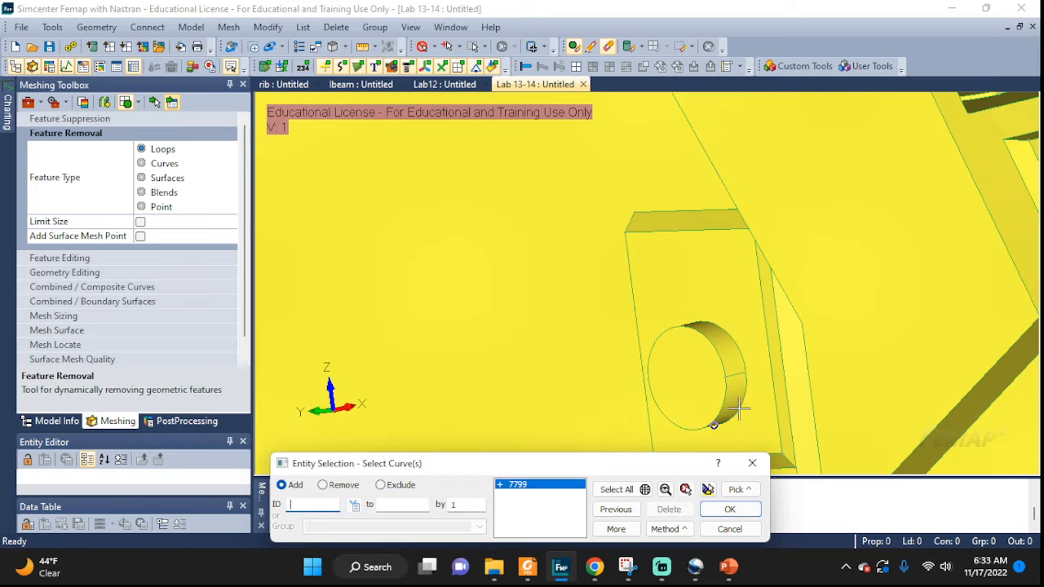
scroll(710, 471, "down", 3)
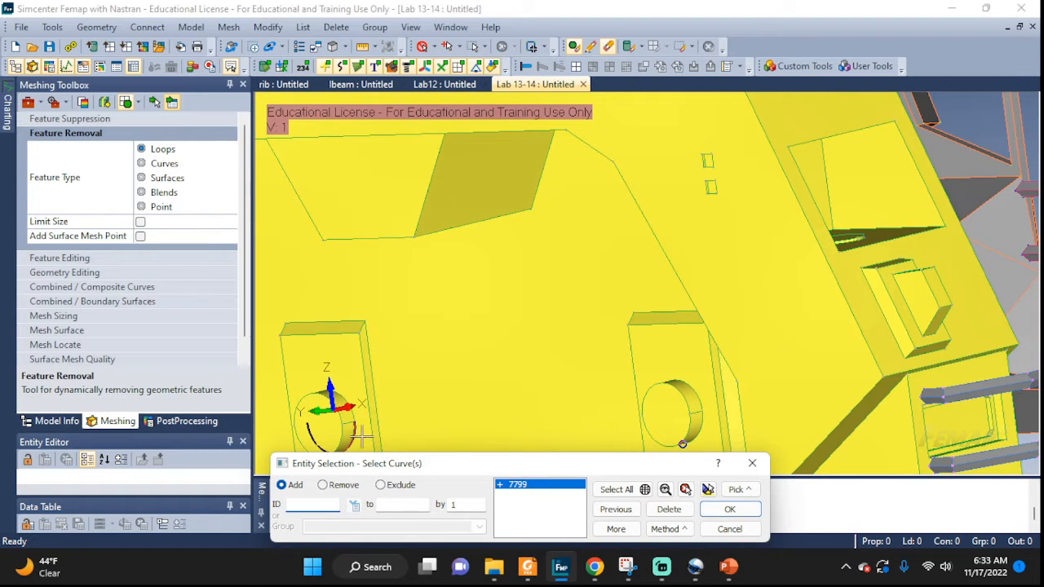
mouse_move(362, 444)
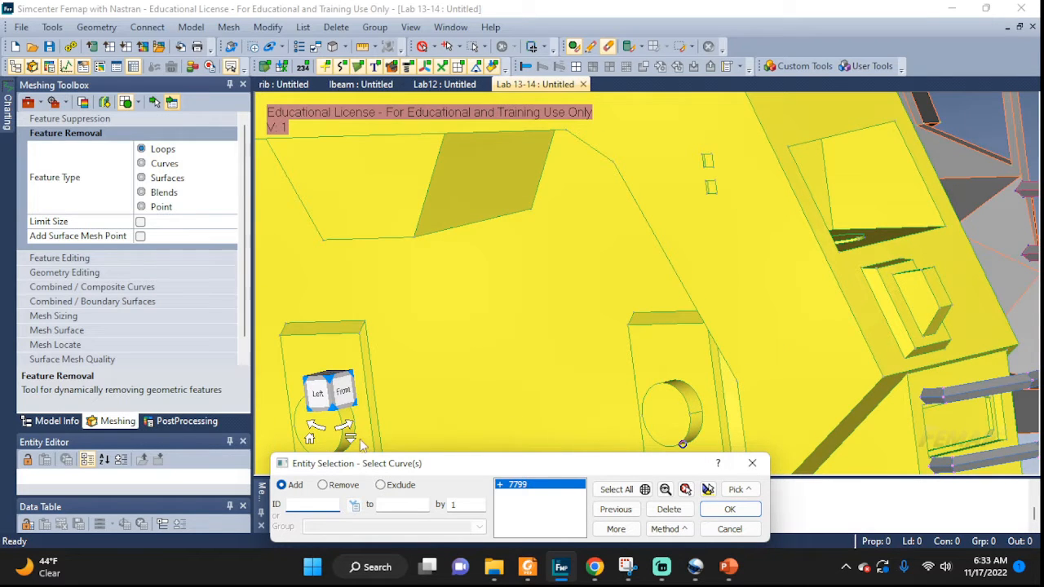
left_click(730, 509)
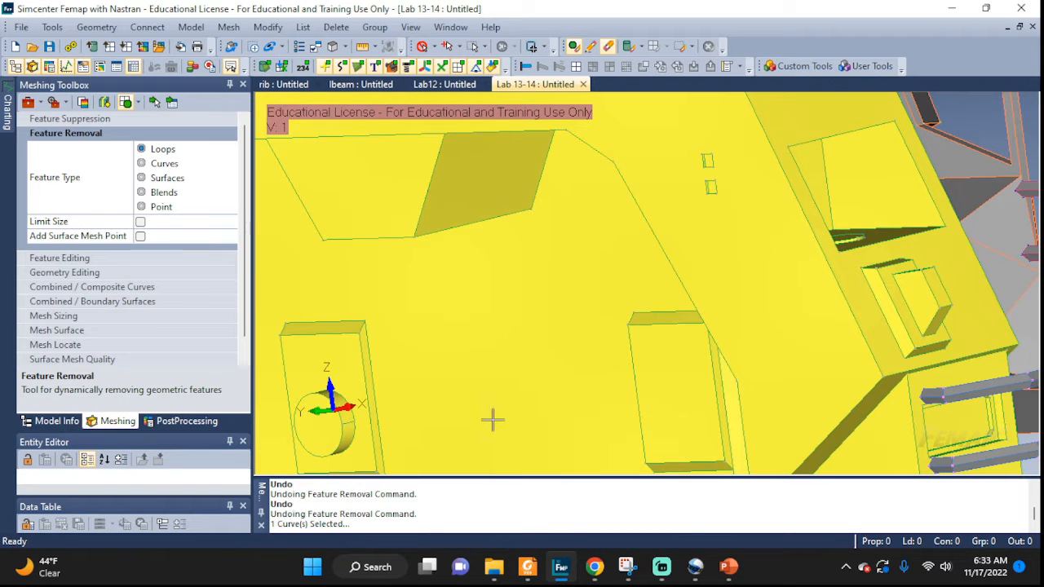
middle_click_drag(493, 420, 666, 336, "ctrl")
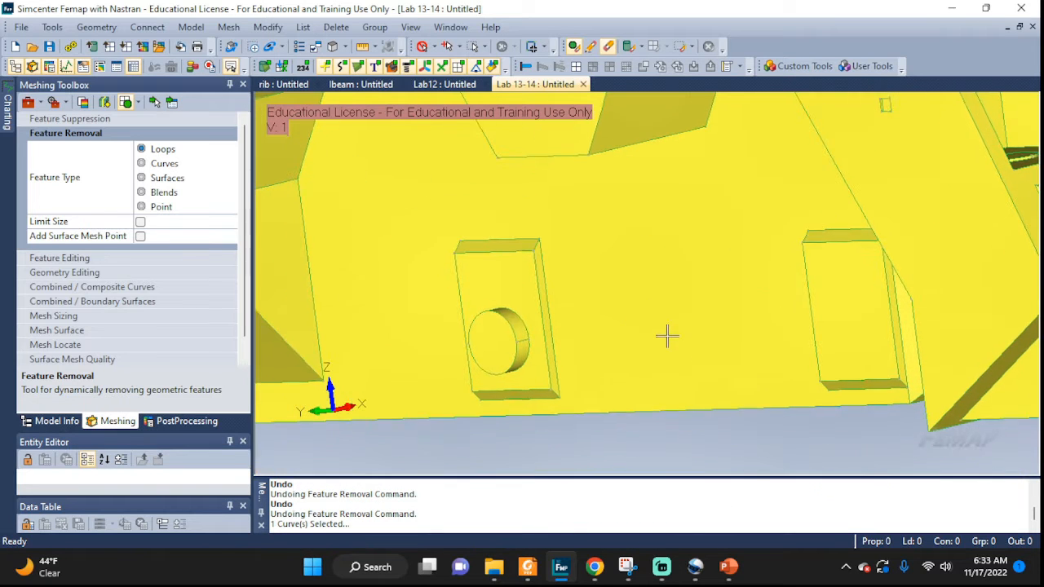
Remove the round boss from the second wheel mount on the hull side by picking its base curve as the loop.
left_click(174, 101)
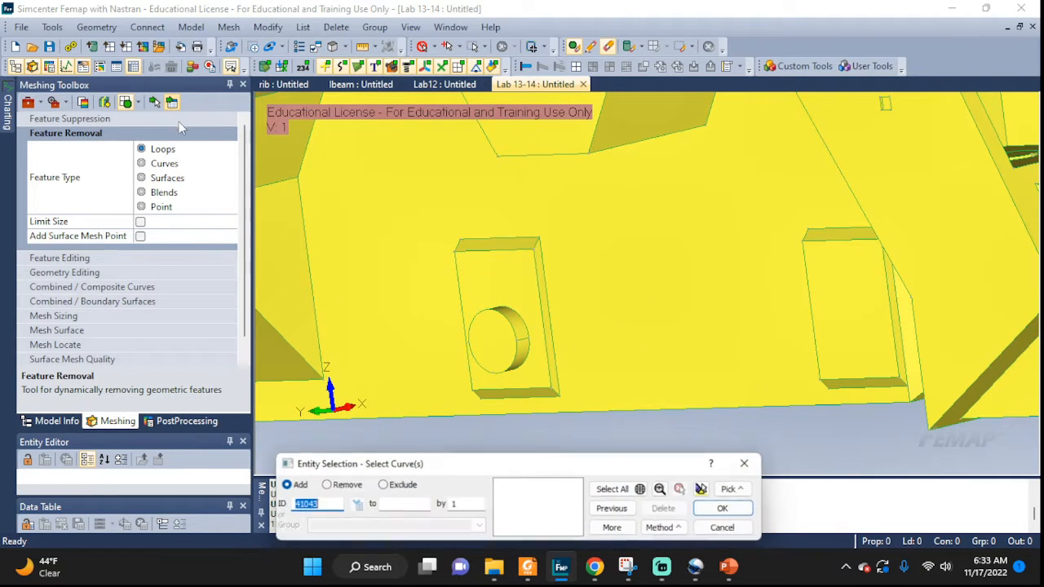
left_click(520, 362)
left_click(729, 509)
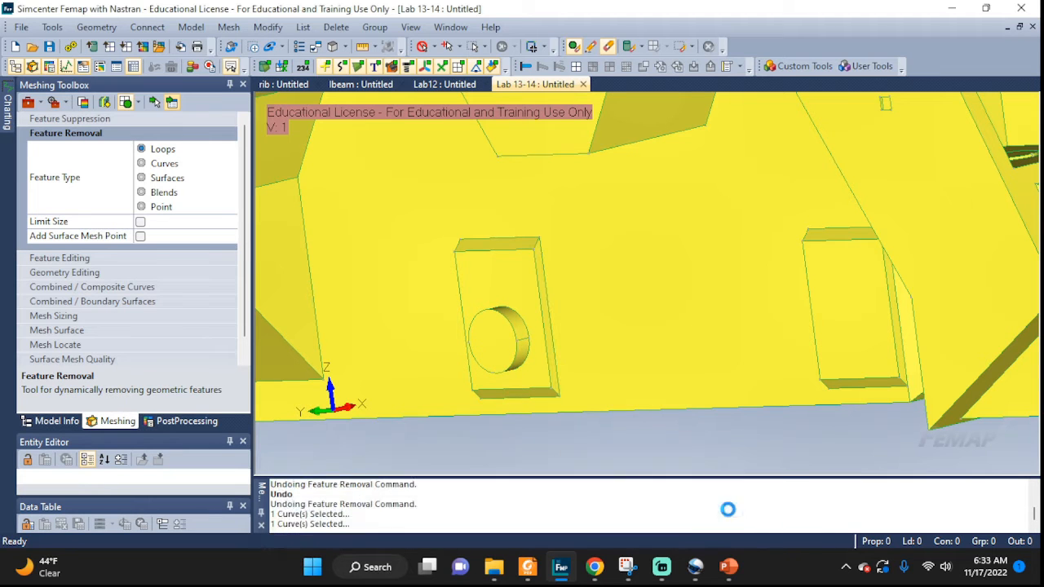
scroll(720, 342, "down", 2)
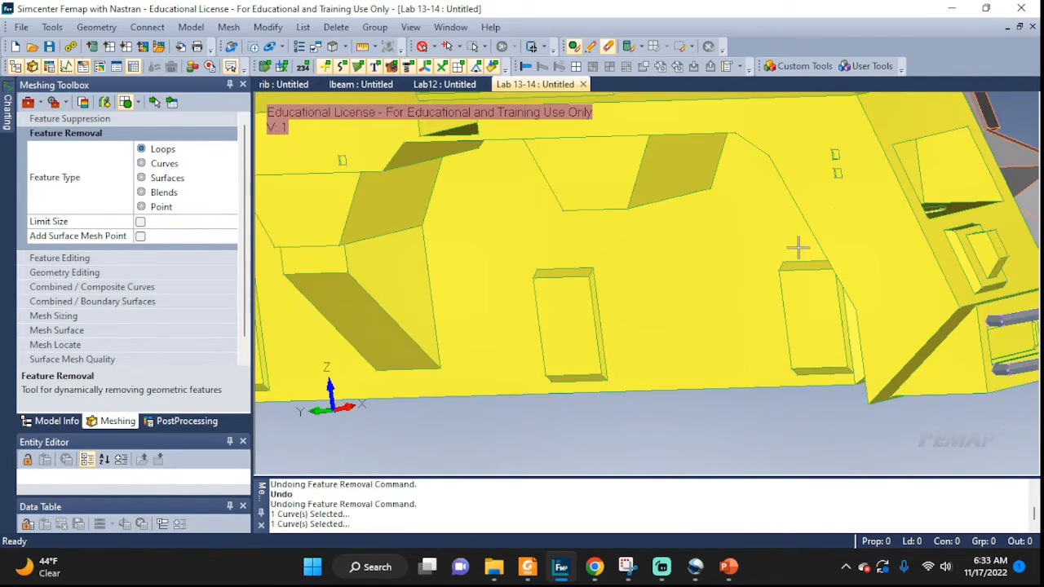
Remove the two small square recesses from the hull's outer side near the front by picking their edge loops.
middle_click_drag(841, 216, 548, 307)
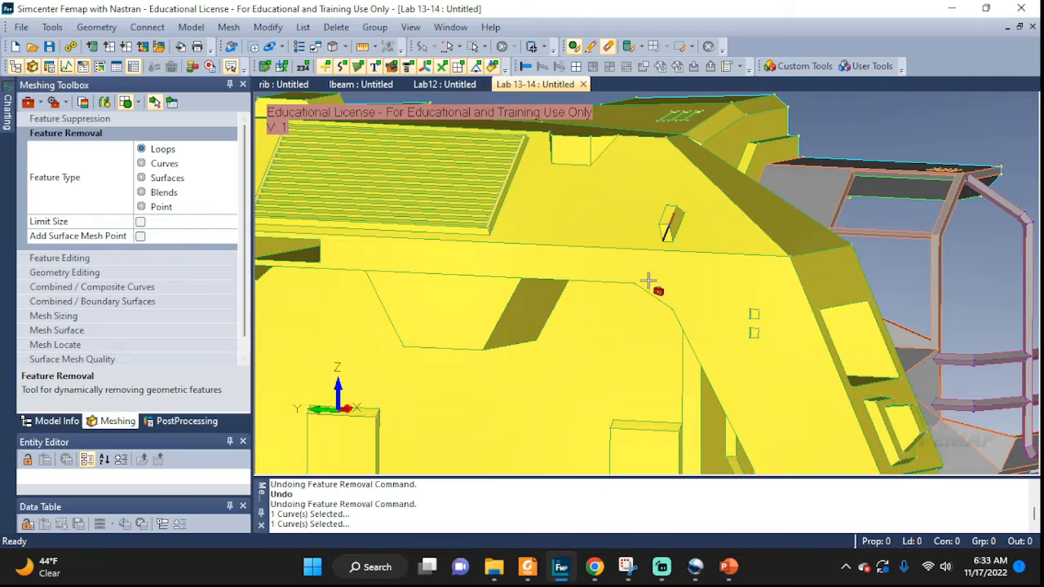
scroll(775, 303, "up", 4)
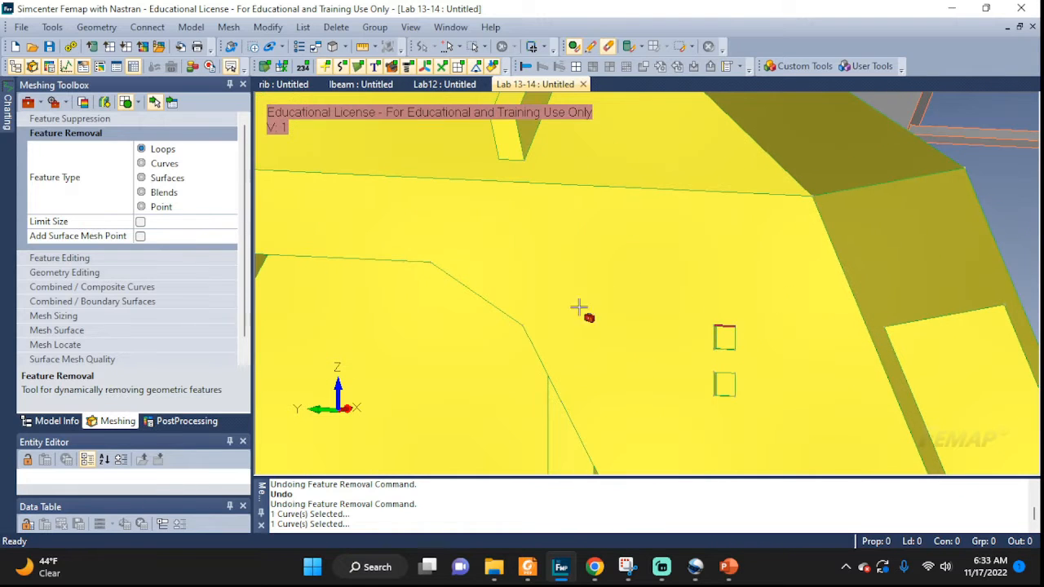
left_click(731, 338)
scroll(715, 443, "down", 5)
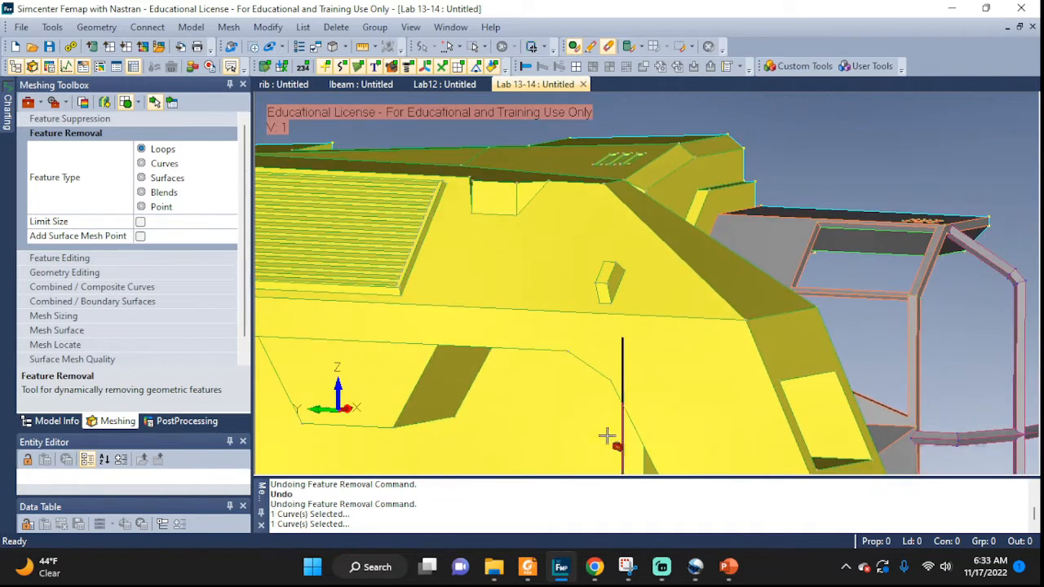
Remove the three narrow slots from the front part of the yellow hull roof by picking their edge loops.
scroll(634, 376, "down", 2)
middle_click_drag(741, 338, 752, 422)
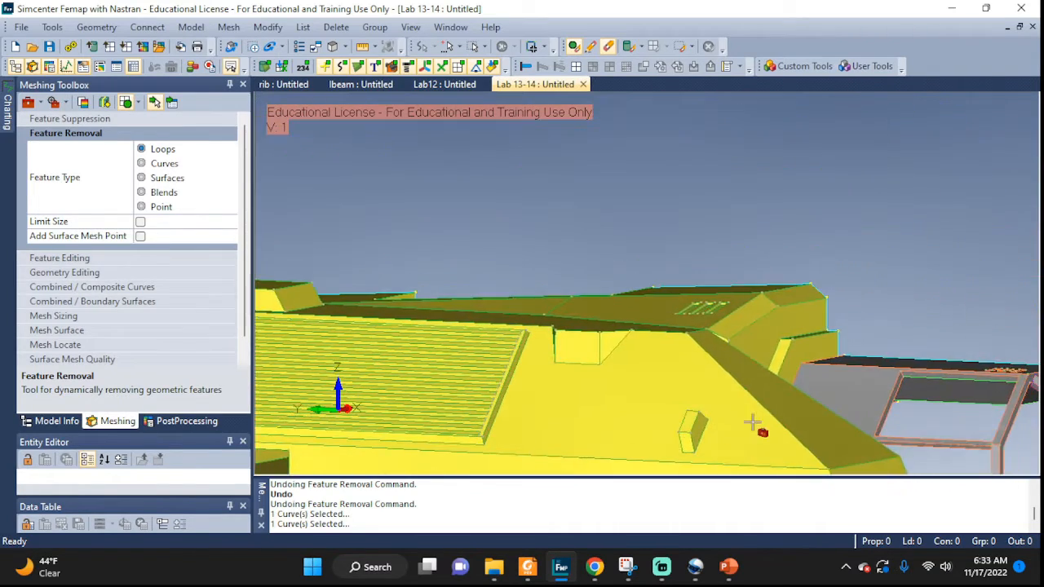
middle_click_drag(757, 336, 742, 455)
scroll(738, 311, "up", 3)
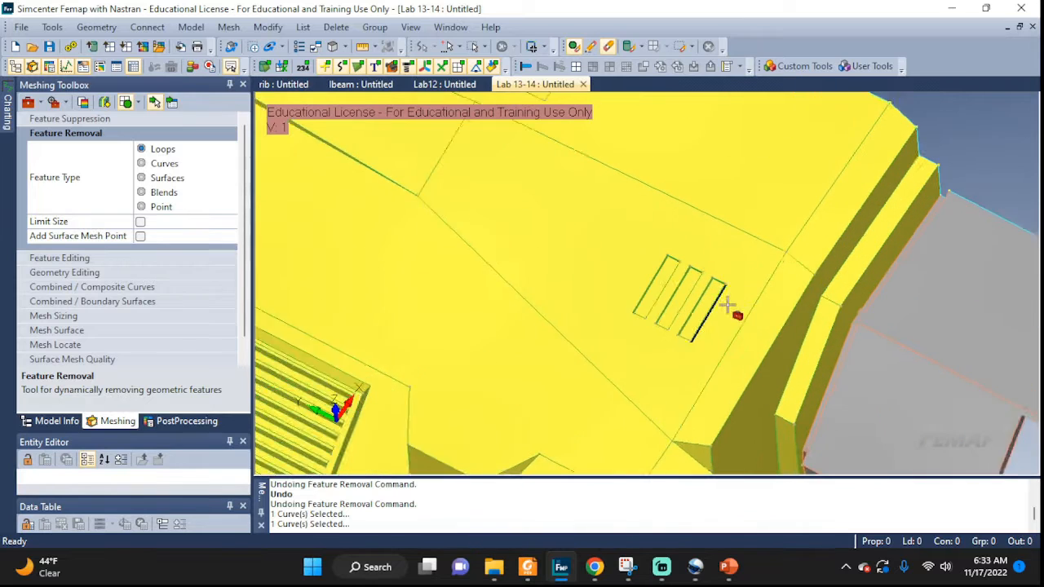
left_click(677, 303)
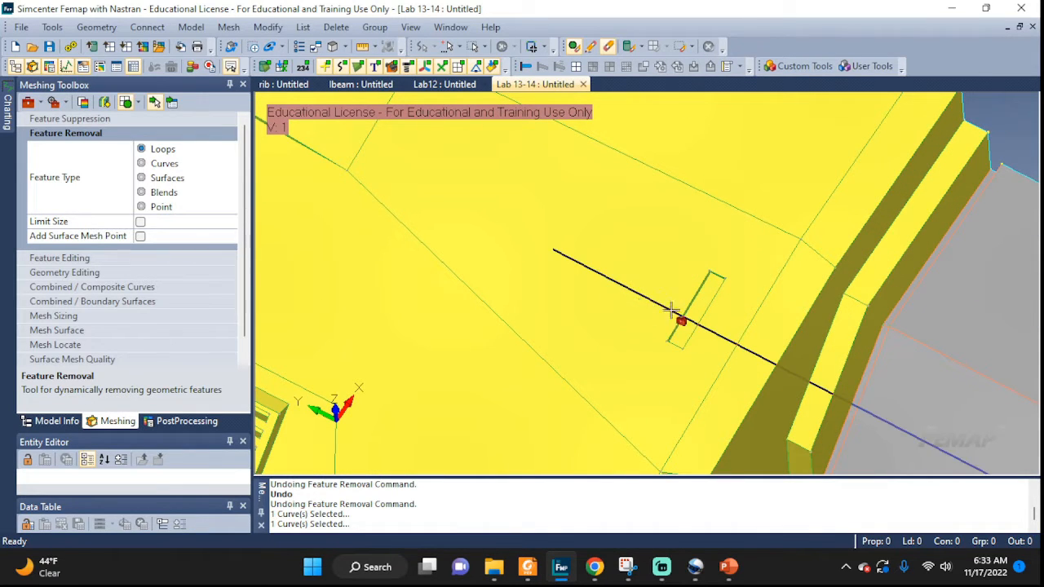
Remove the three rectangular slots from the grey cab roof by picking an edge of each as the loop.
scroll(664, 373, "down", 6)
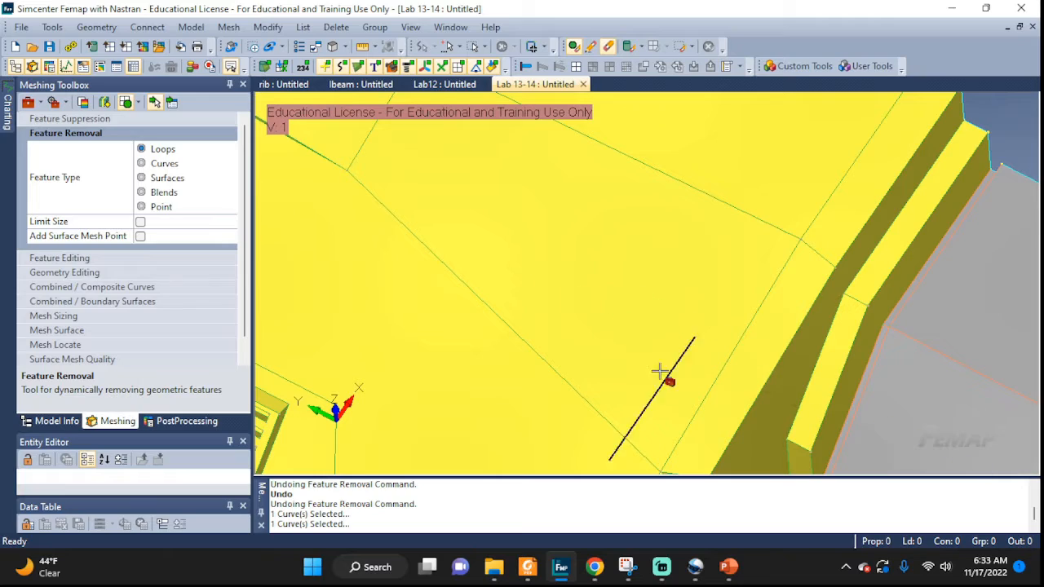
middle_click_drag(568, 407, 613, 393)
scroll(798, 375, "up", 8)
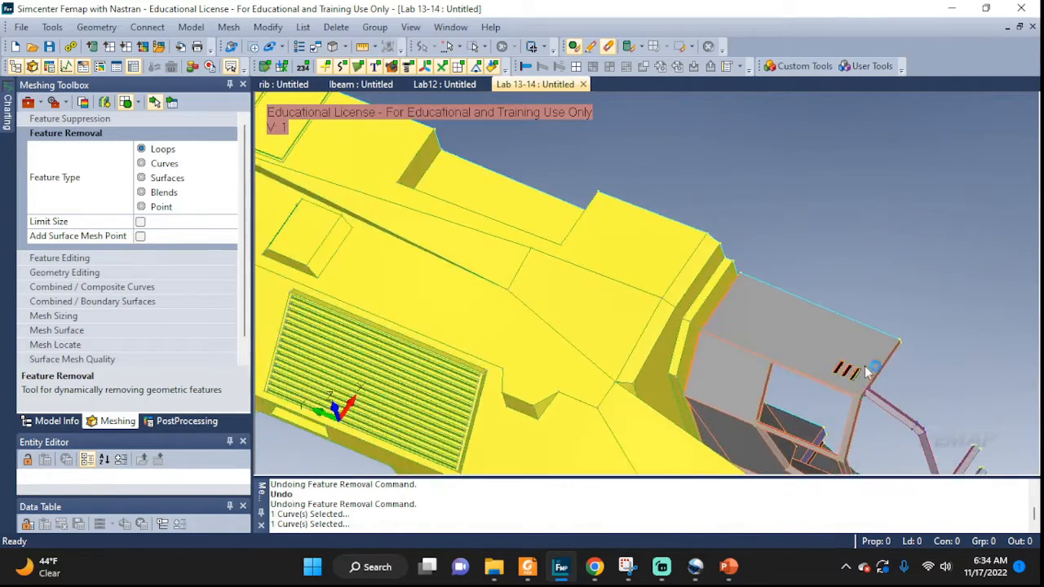
scroll(847, 376, "up", 2)
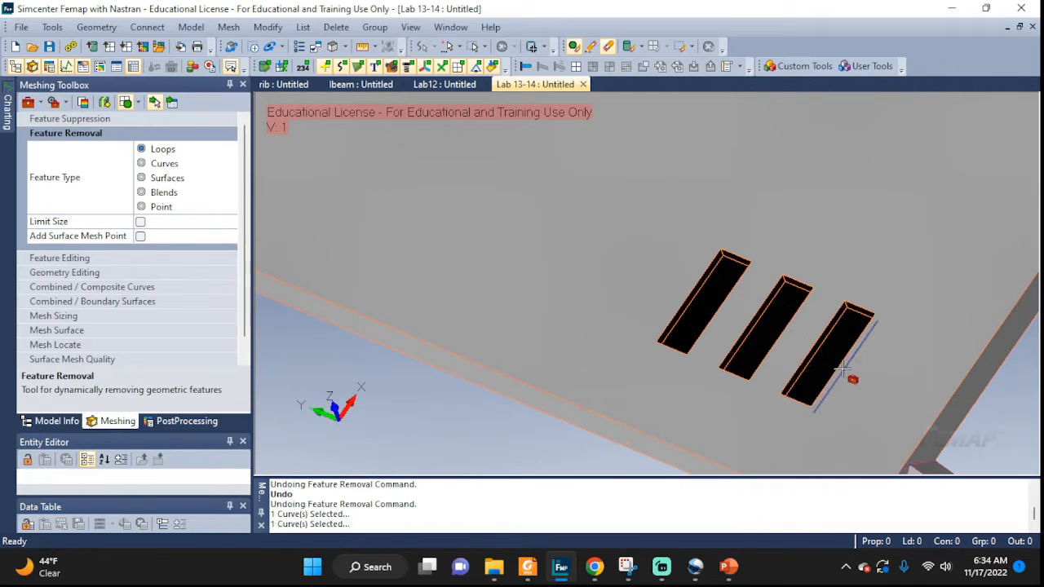
left_click(801, 369)
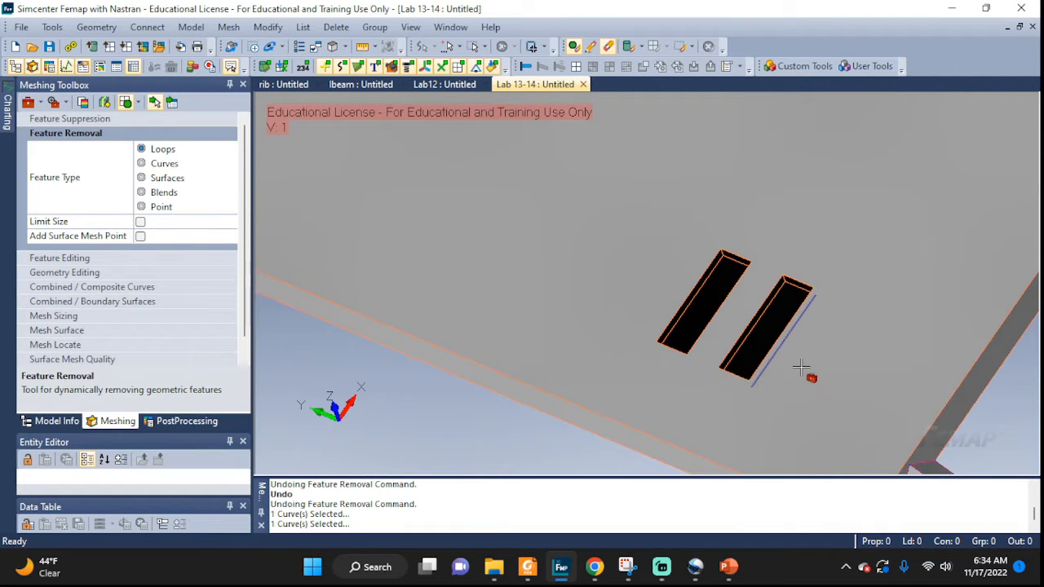
left_click(735, 344)
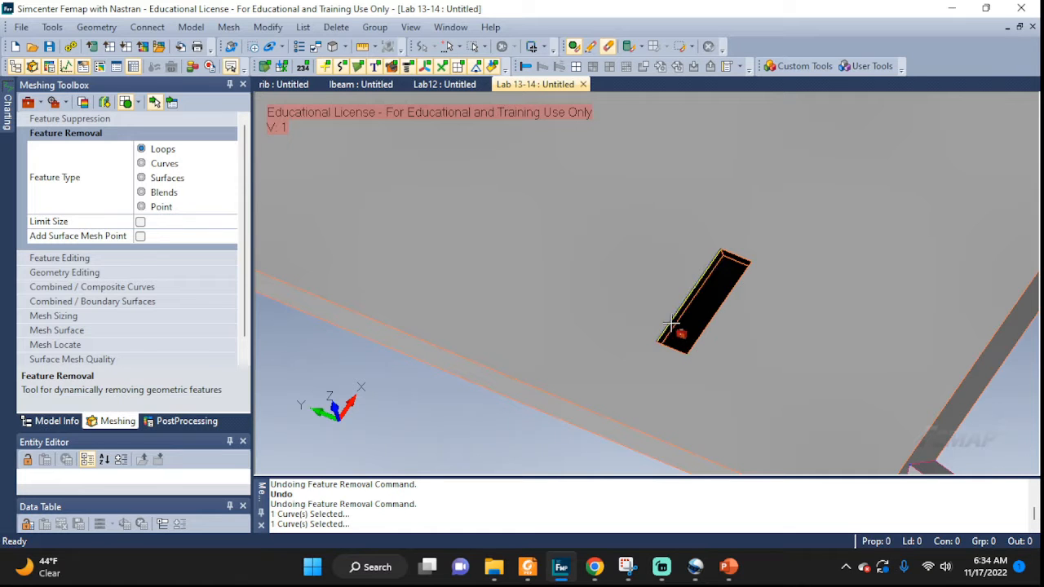
scroll(674, 325, "up", 4)
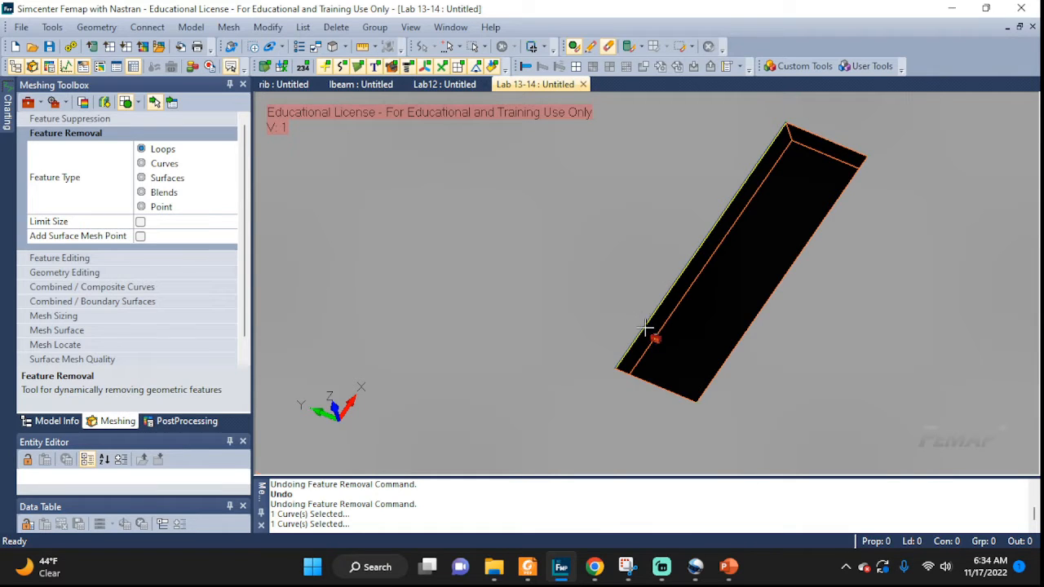
left_click(645, 328)
scroll(653, 324, "down", 5)
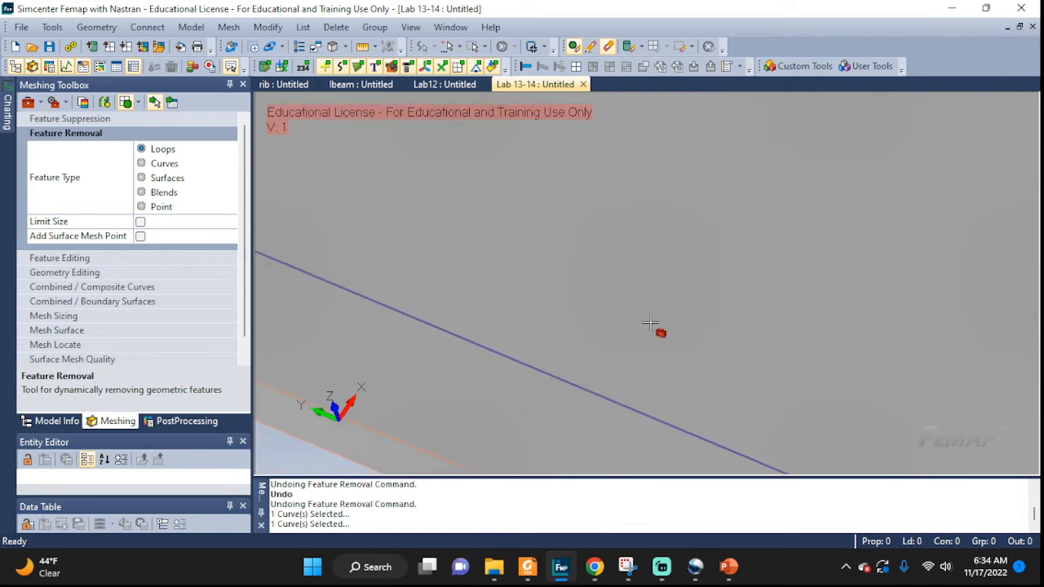
scroll(666, 325, "down", 5)
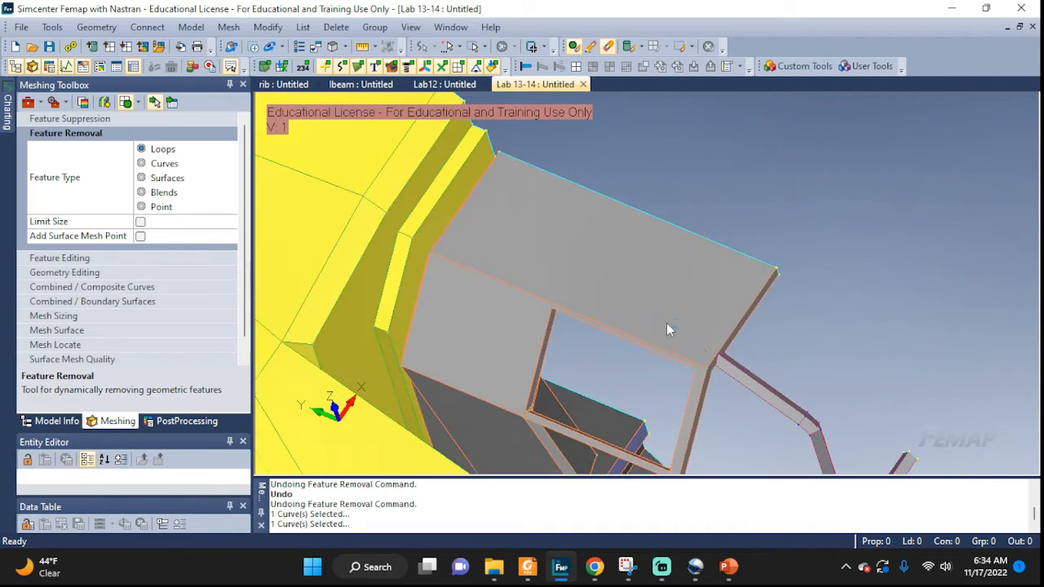
Remove the circular feature from the floor of the angular recess on the hull's sloped front.
middle_click_drag(675, 376, 811, 250, "ctrl")
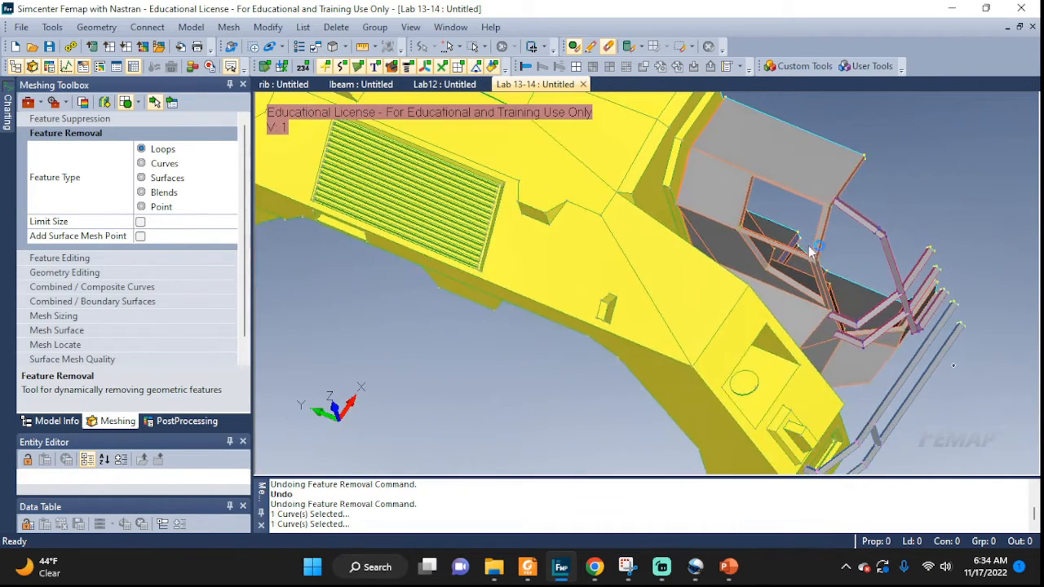
middle_click_drag(769, 344, 749, 308)
scroll(755, 376, "up", 1)
scroll(755, 376, "up", 5)
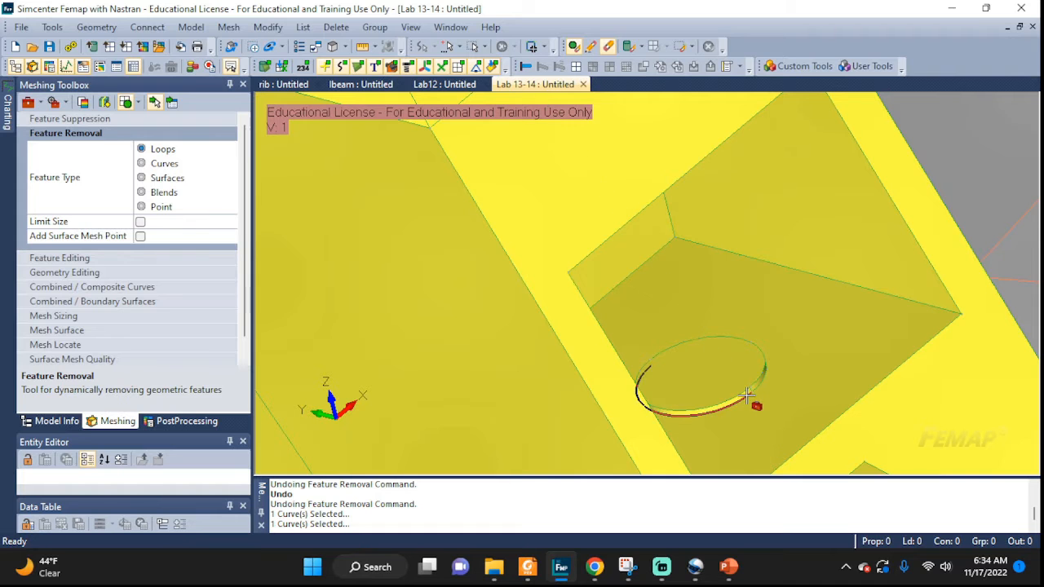
left_click(747, 399)
scroll(745, 366, "down", 3)
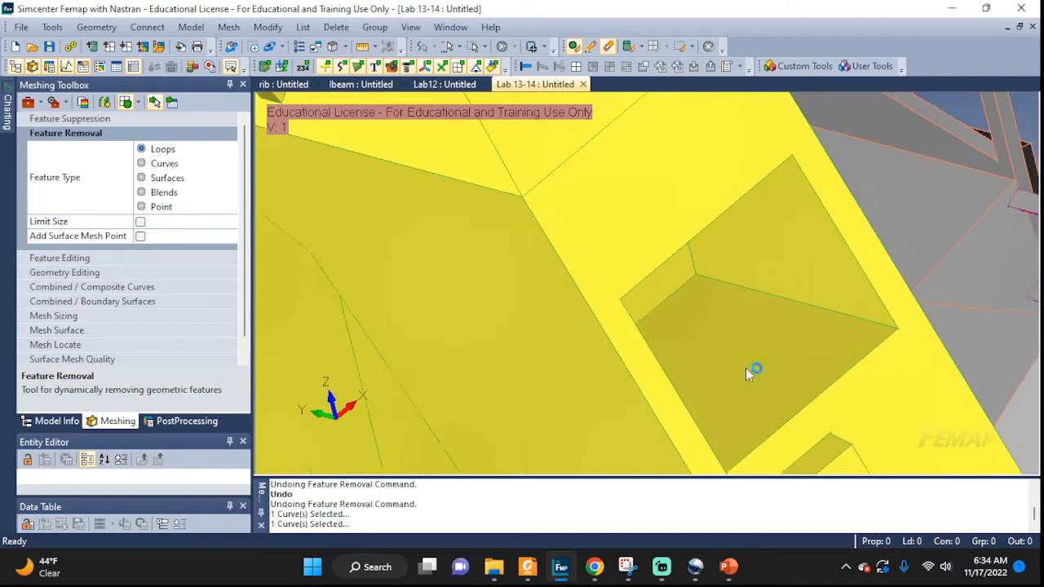
Remove the remaining small square recess from the middle of the hull's outer side.
middle_click_drag(762, 409, 740, 245)
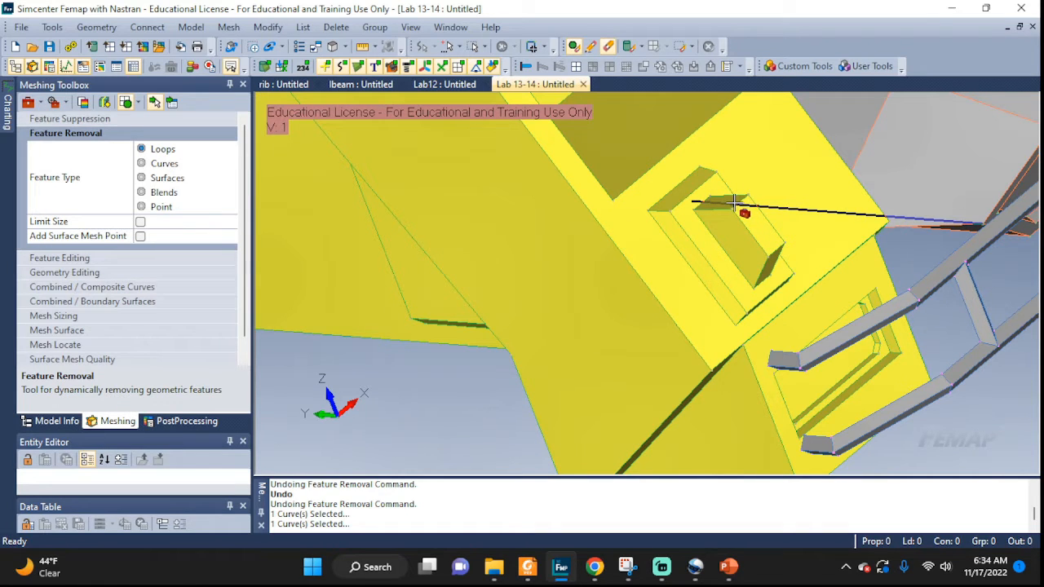
scroll(721, 306, "down", 2)
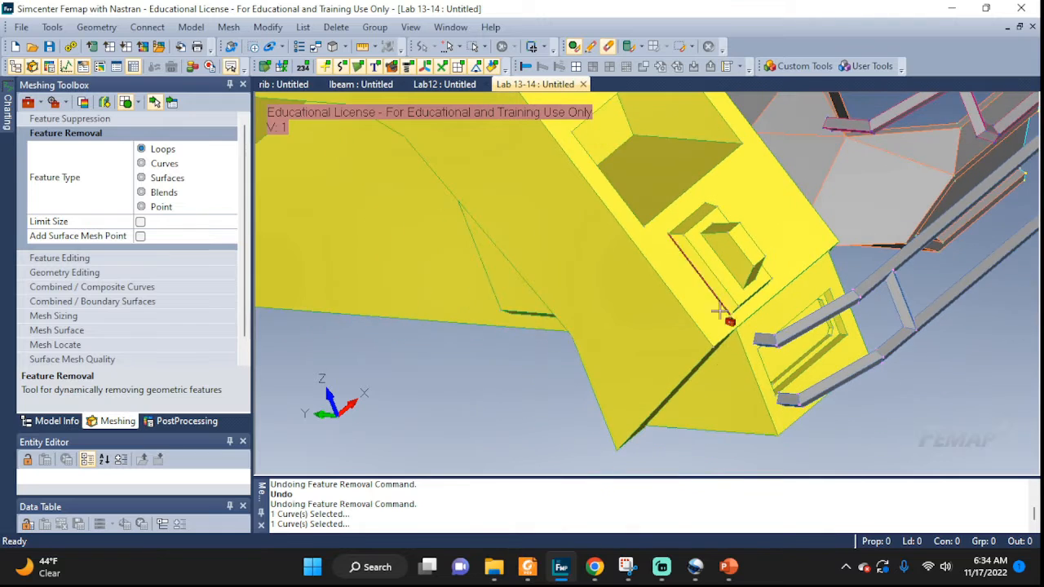
scroll(807, 367, "up", 4)
middle_click_drag(808, 371, 788, 323)
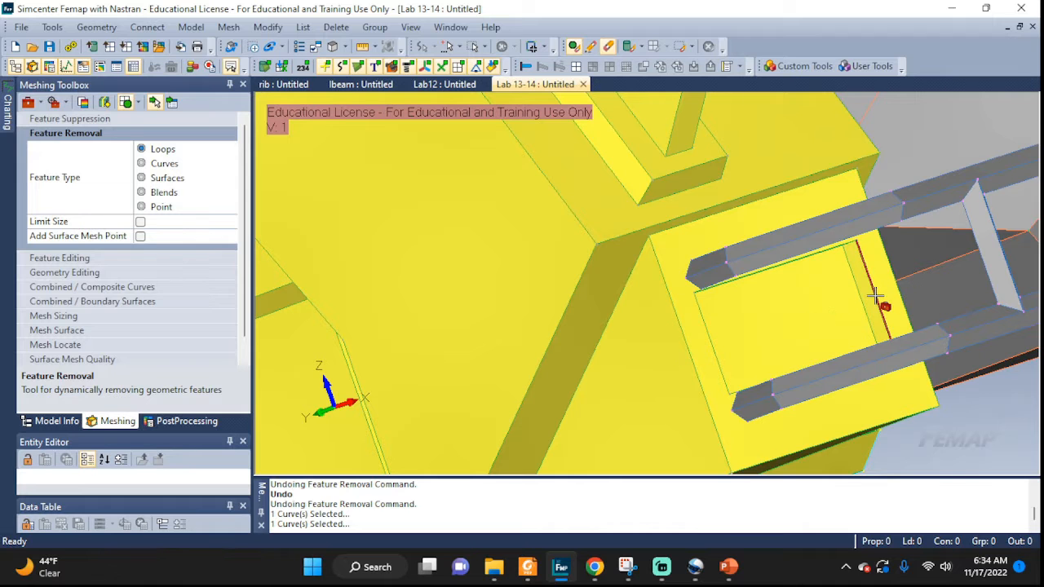
middle_click_drag(823, 342, 869, 331)
middle_click_drag(753, 350, 640, 309)
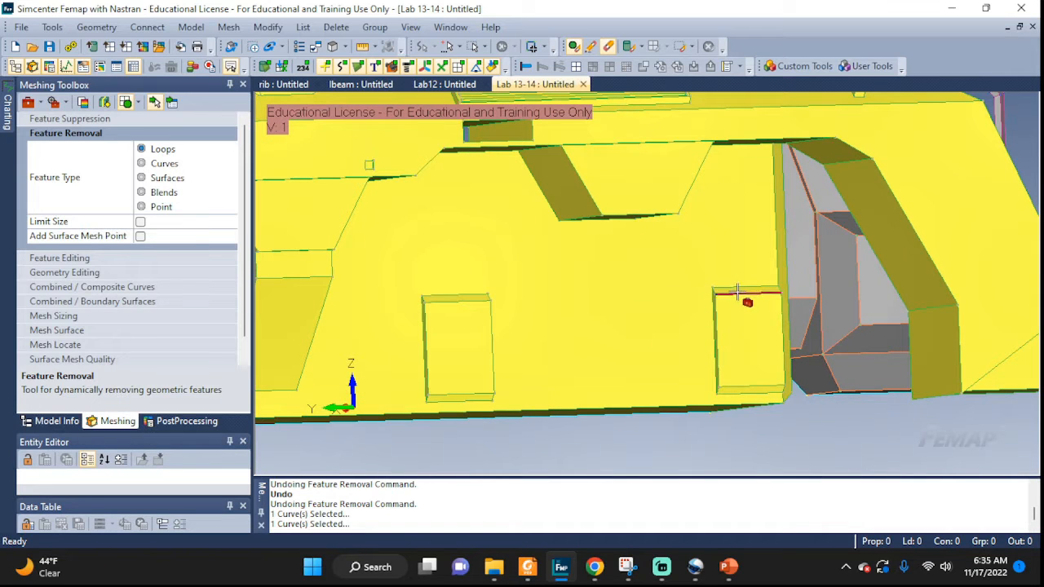
middle_click_drag(450, 360, 690, 285)
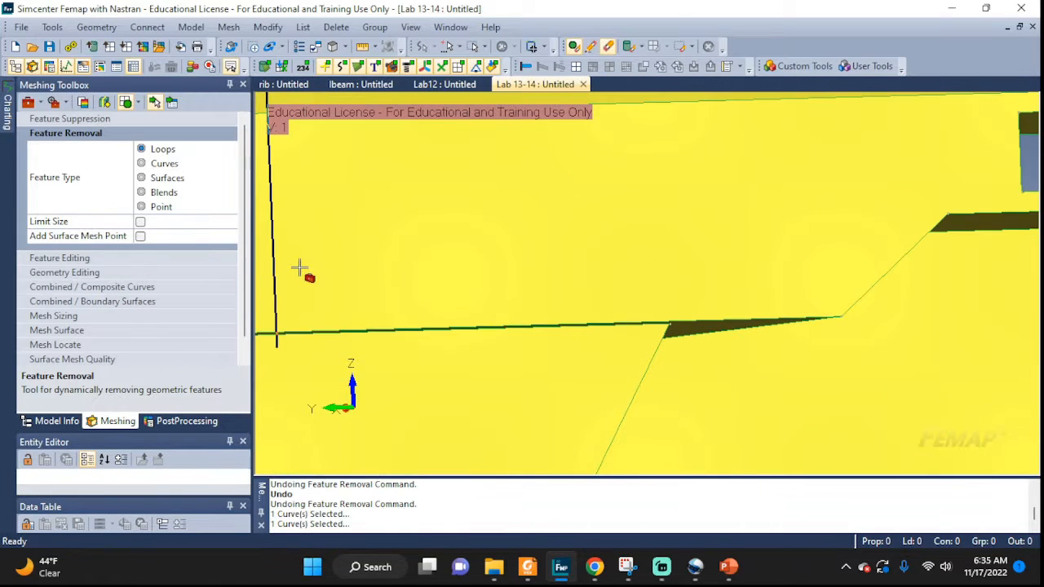
Remove all louver slots from the rearmost grille on the hull's upper surface by picking an edge loop of each slot.
middle_click_drag(303, 272, 443, 331)
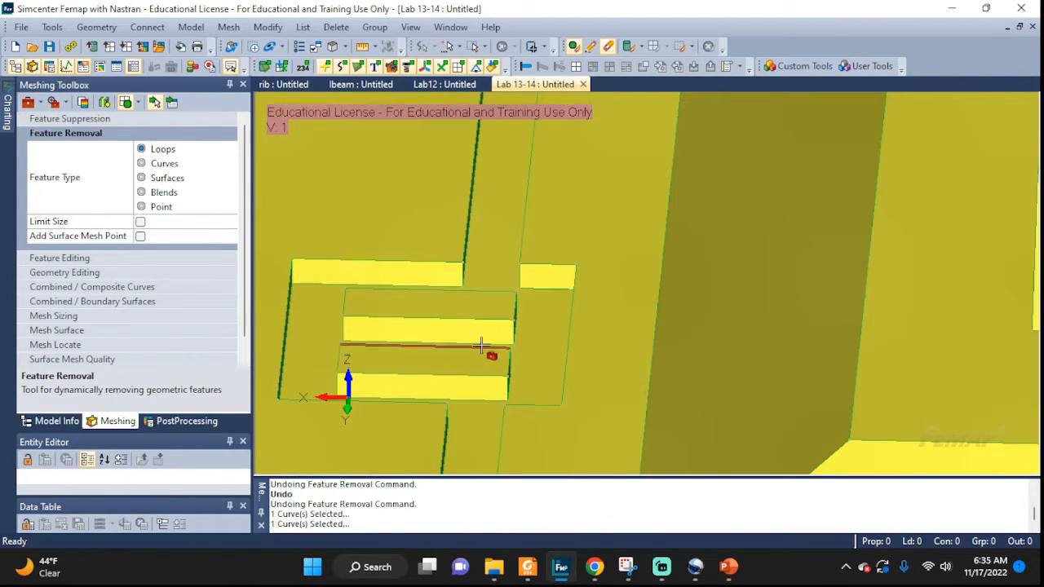
middle_click_drag(442, 373, 452, 369)
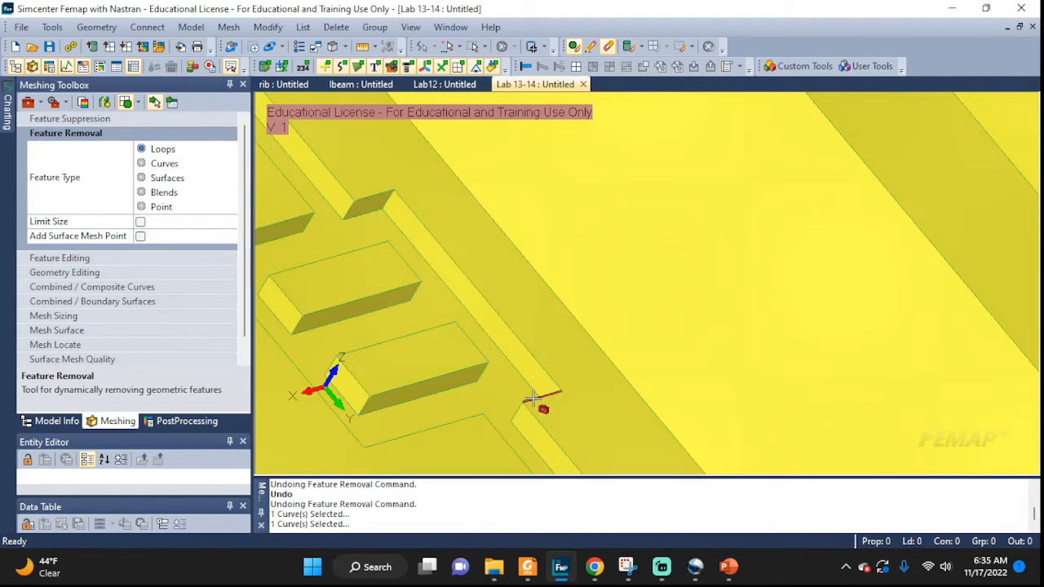
scroll(532, 391, "down", 5)
scroll(934, 193, "up", 3)
left_click(688, 309)
left_click(634, 260)
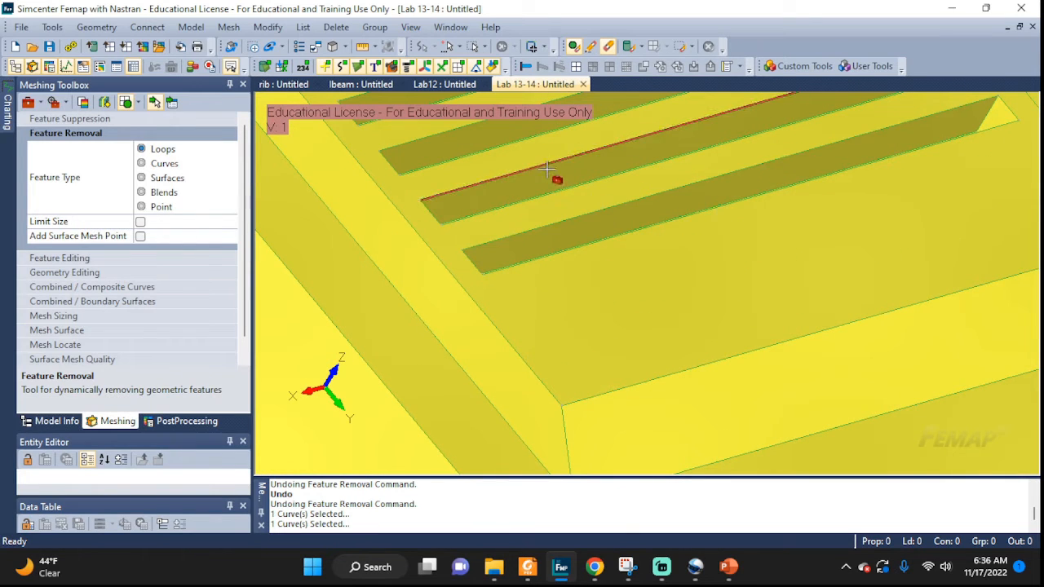
left_click(550, 168)
left_click(561, 224)
middle_click_drag(561, 224, 661, 456, "ctrl")
left_click(610, 350)
left_click(572, 323)
left_click(531, 279)
left_click(488, 228)
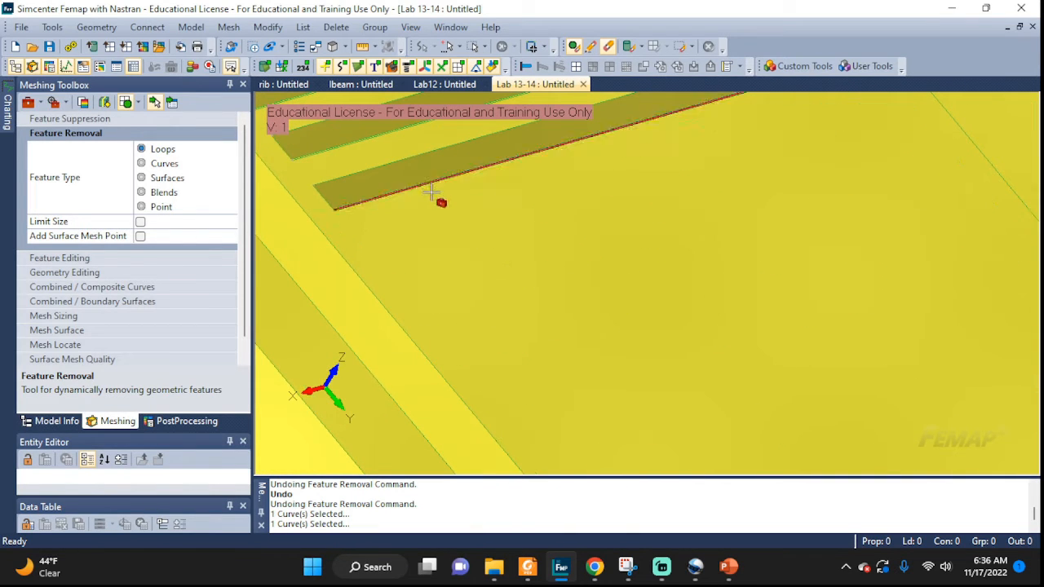
left_click(434, 191)
middle_click_drag(443, 206, 640, 452, "ctrl")
left_click(581, 377)
left_click(505, 314)
left_click(454, 261)
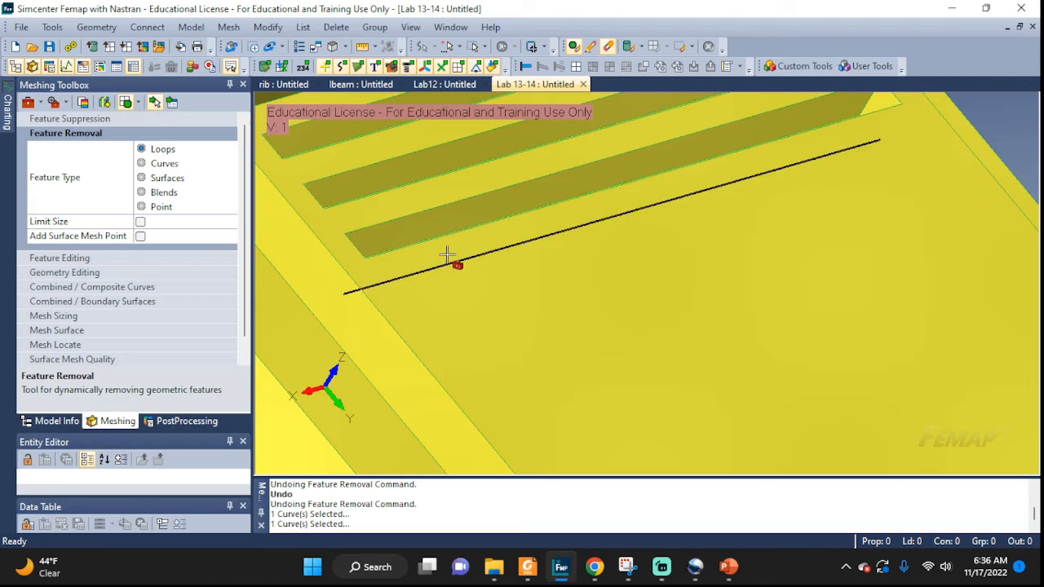
left_click(391, 217)
left_click(377, 193)
middle_click_drag(377, 192, 591, 478, "ctrl")
Remove all louver slots from the next grille forward on the hull's upper surface, picking each slot's edge loop.
scroll(591, 478, "down", 5)
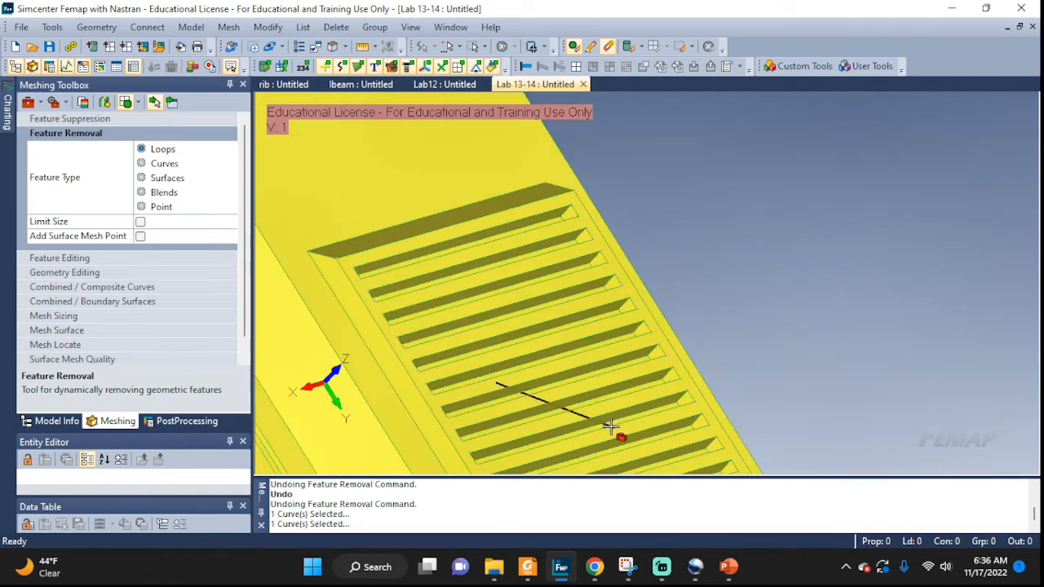
scroll(822, 422, "up", 4)
left_click(613, 245)
left_click(542, 213)
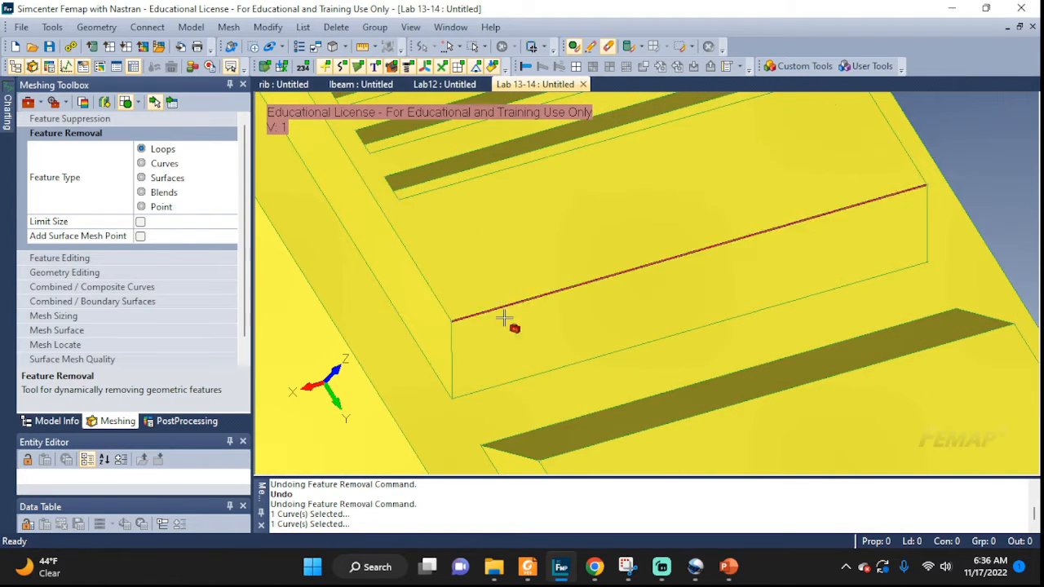
middle_click_drag(503, 317, 612, 442, "ctrl")
scroll(612, 442, "down", 3)
left_click(599, 411)
left_click(580, 379)
left_click(554, 341)
left_click(530, 308)
left_click(502, 273)
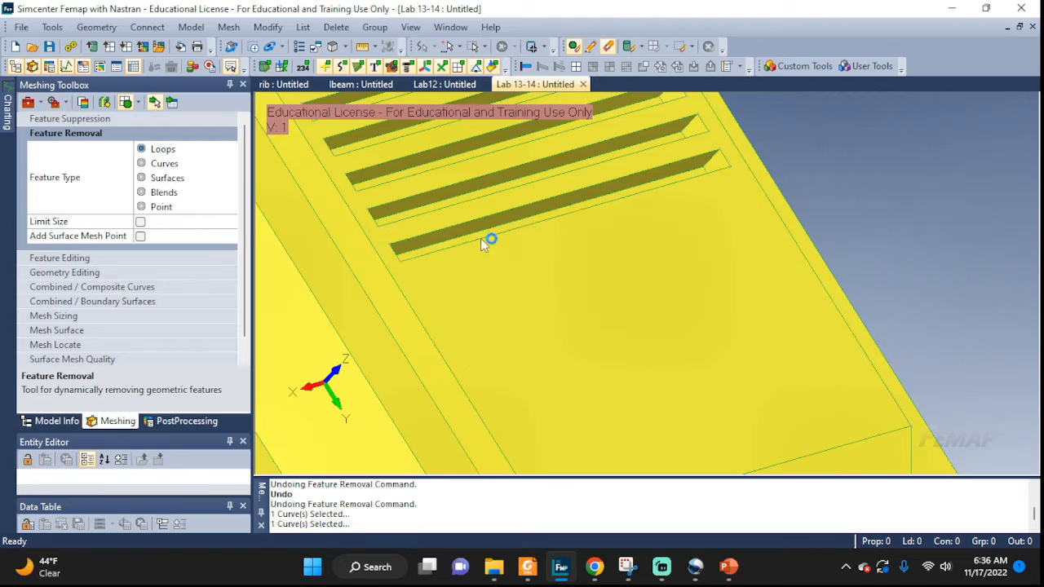
left_click(484, 237)
left_click(444, 207)
left_click(410, 175)
middle_click_drag(409, 182, 577, 461, "ctrl")
left_click(570, 416)
left_click(548, 382)
left_click(528, 347)
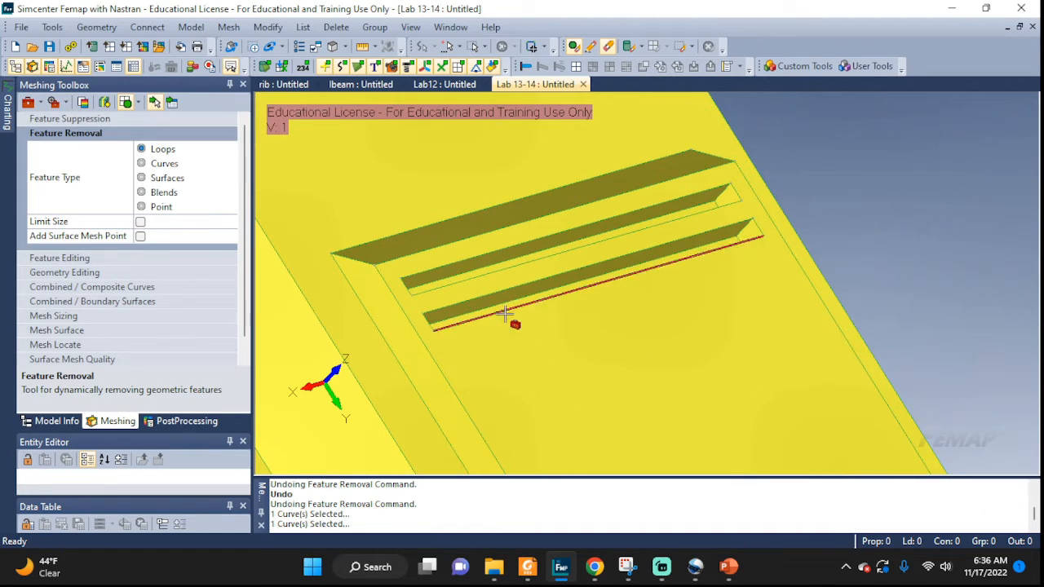
left_click(507, 313)
left_click(488, 277)
scroll(657, 397, "down", 4)
middle_click_drag(665, 396, 707, 326, "ctrl")
scroll(676, 235, "down", 6)
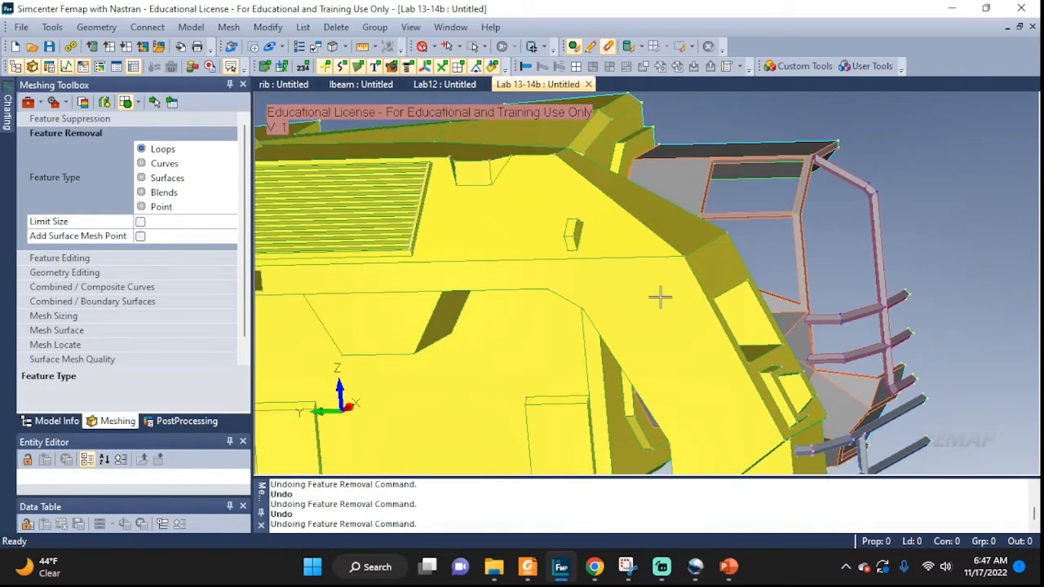
Remove individual surfaces of the small rectangular feature on the hull's sloped outer side beside the grille.
middle_click_drag(659, 296, 685, 272)
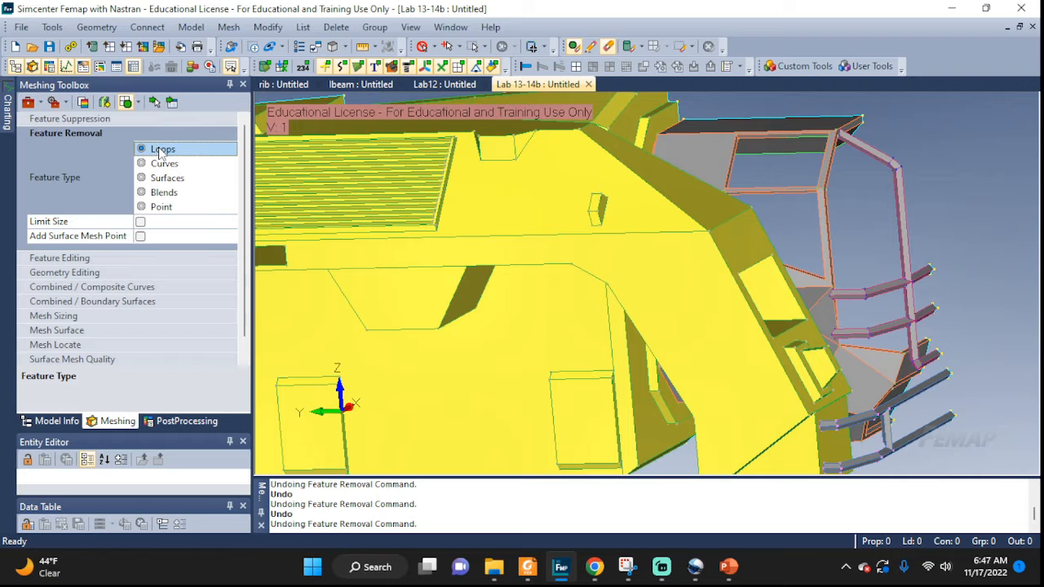
left_click(161, 177)
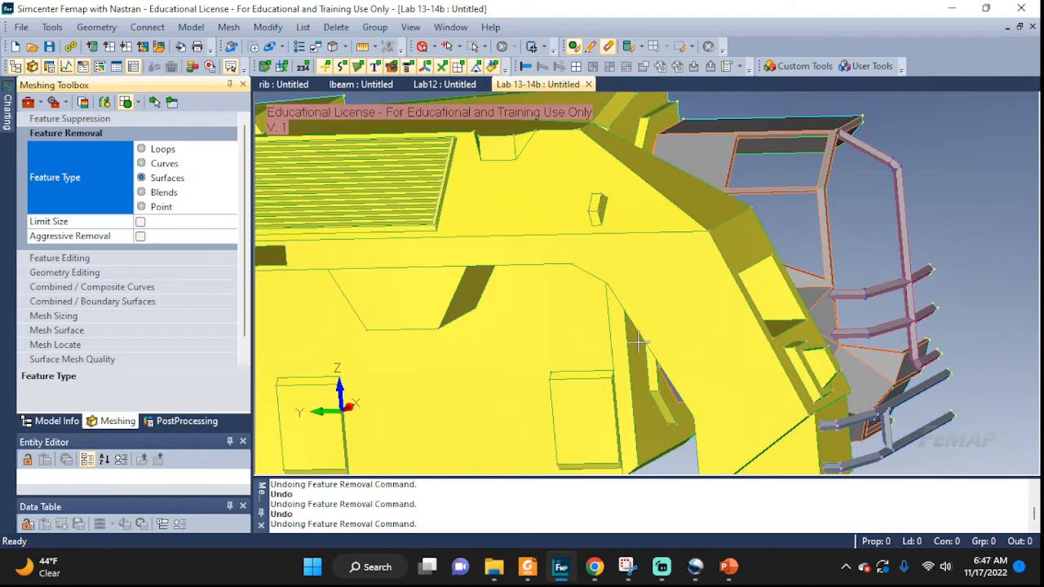
scroll(604, 243, "up", 6)
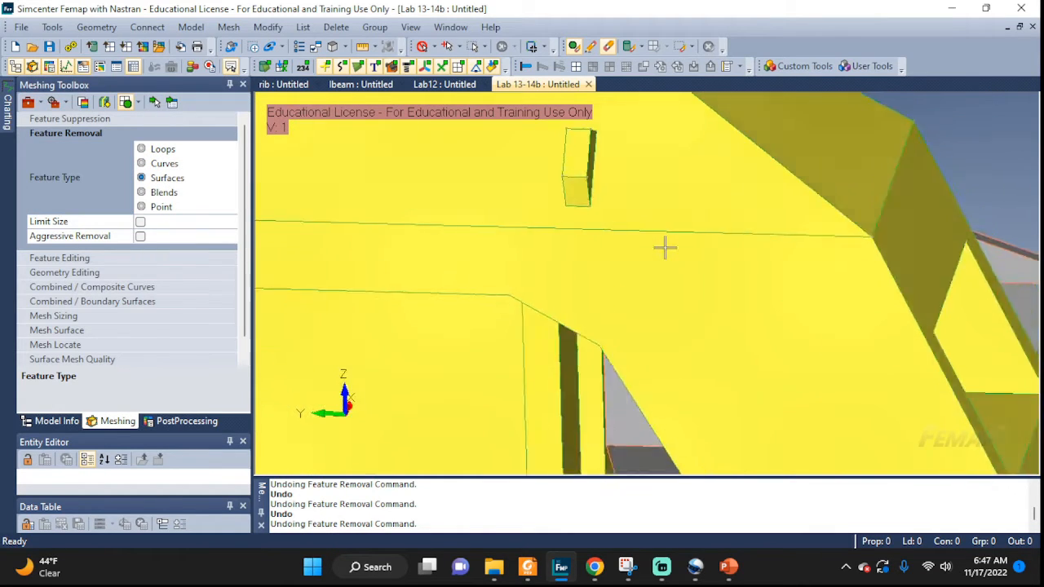
middle_click_drag(736, 252, 620, 282)
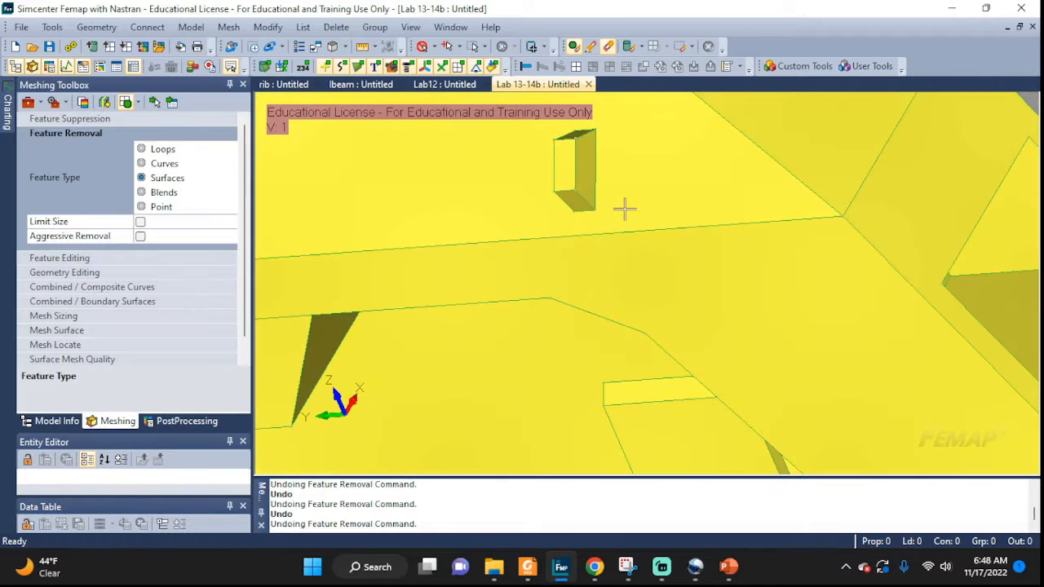
left_click(155, 104)
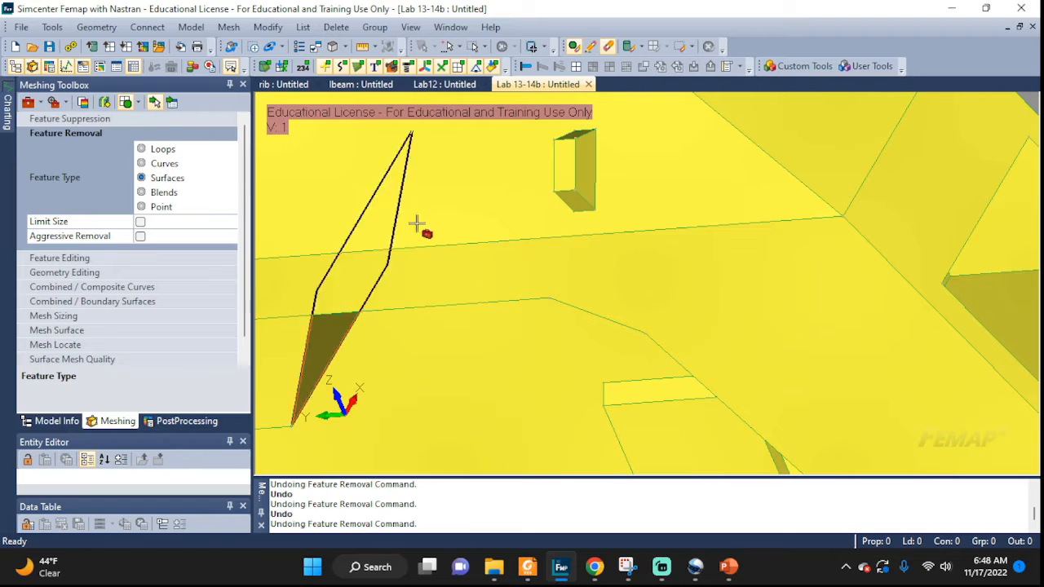
left_click(576, 173)
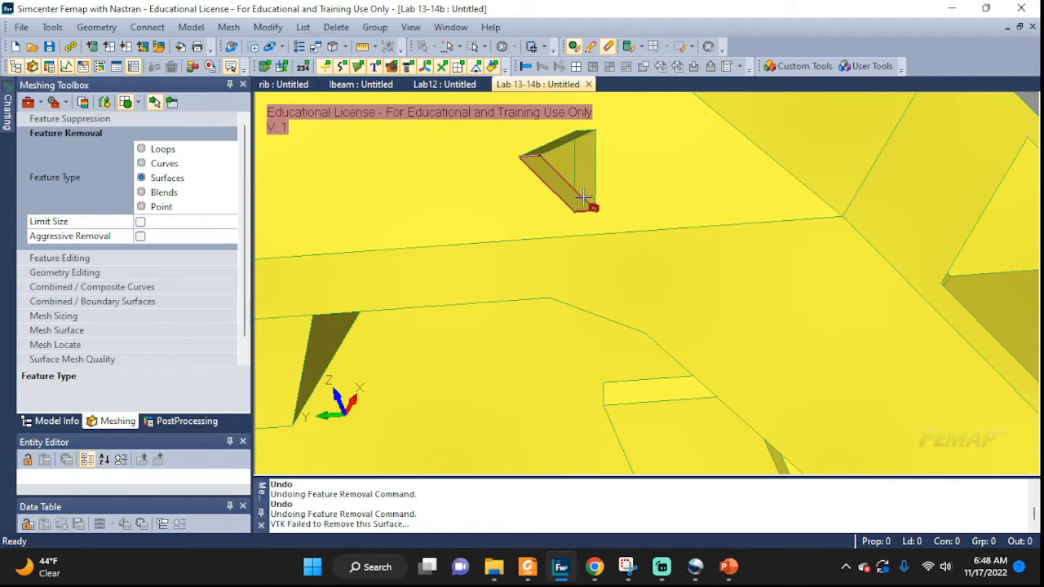
left_click(576, 174)
left_click(587, 173)
middle_click_drag(569, 153, 701, 312)
left_click(726, 217)
left_click(466, 322)
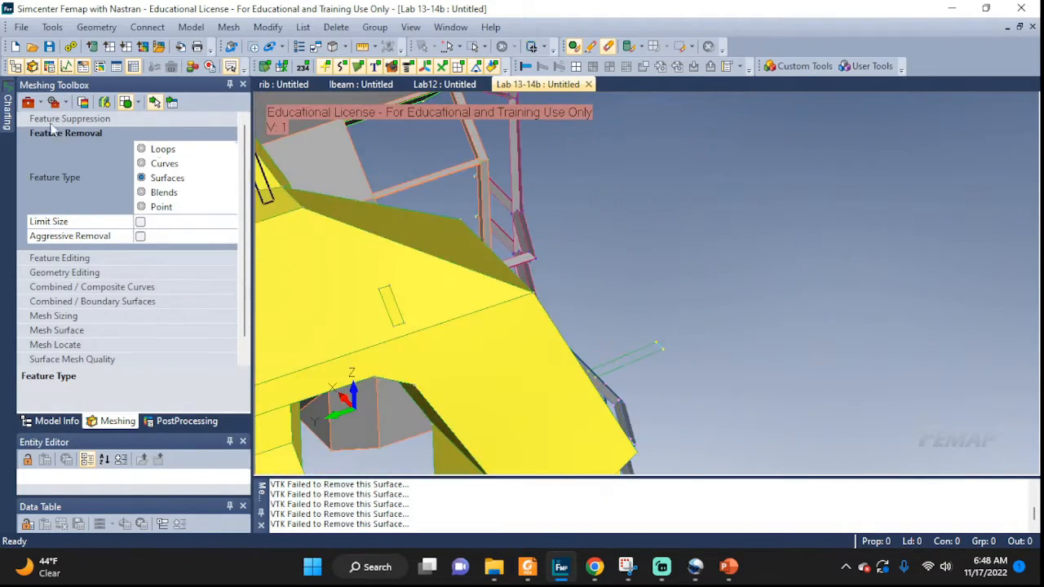
Remove the loose curves outlining the stray narrow rectangle beyond the hull's angled end, using curve feature removal.
left_click(155, 101)
left_click(172, 102)
left_click(729, 529)
middle_click_drag(710, 473, 665, 349)
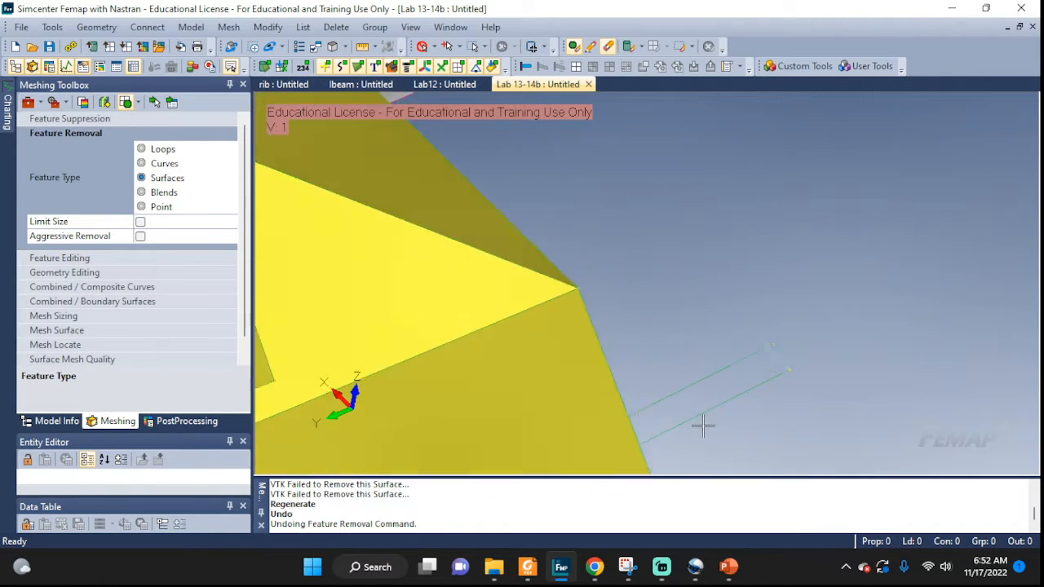
middle_click_drag(660, 428, 590, 375)
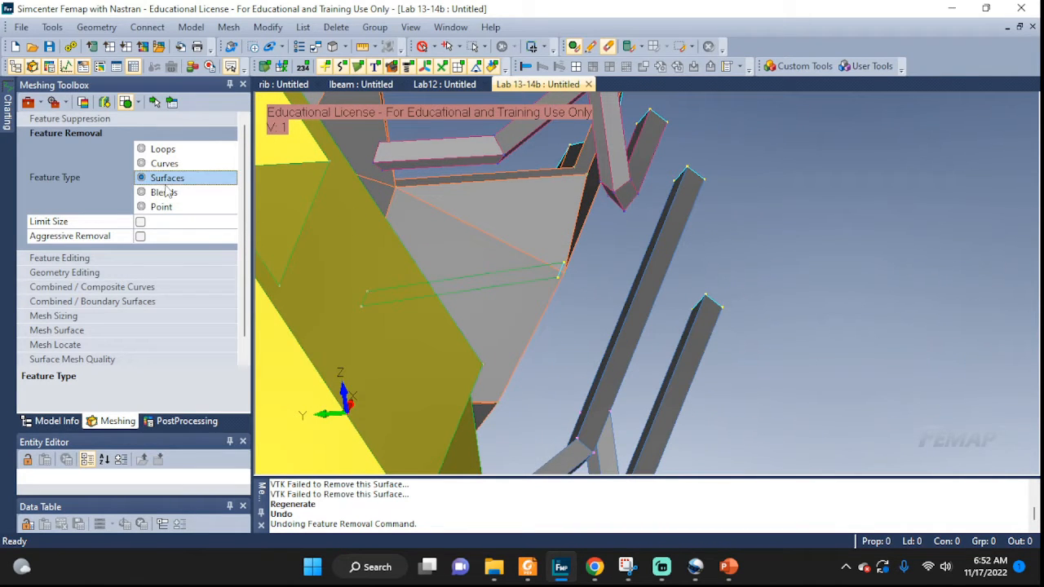
left_click(145, 165)
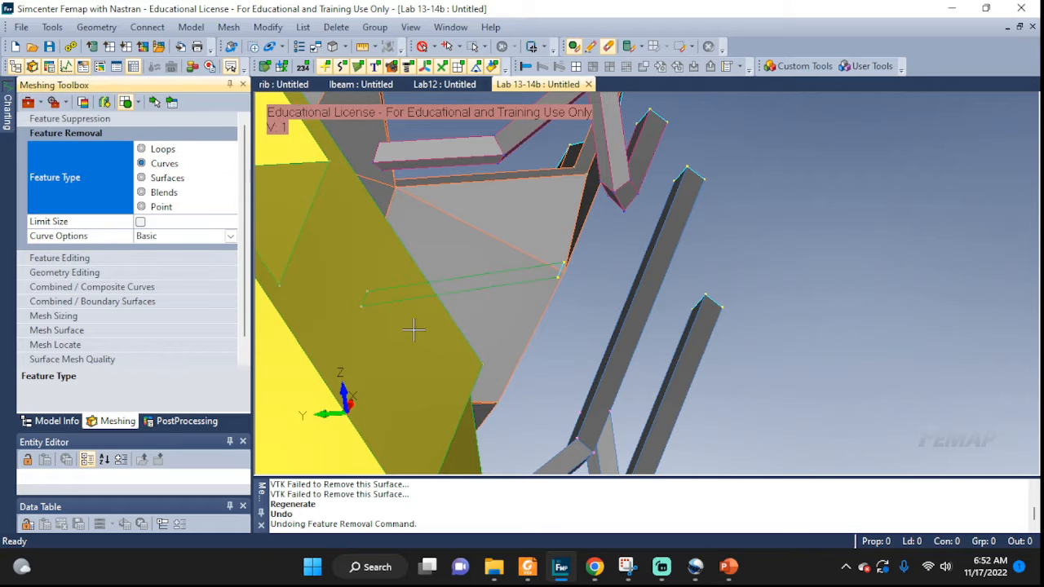
scroll(541, 309, "down", 3)
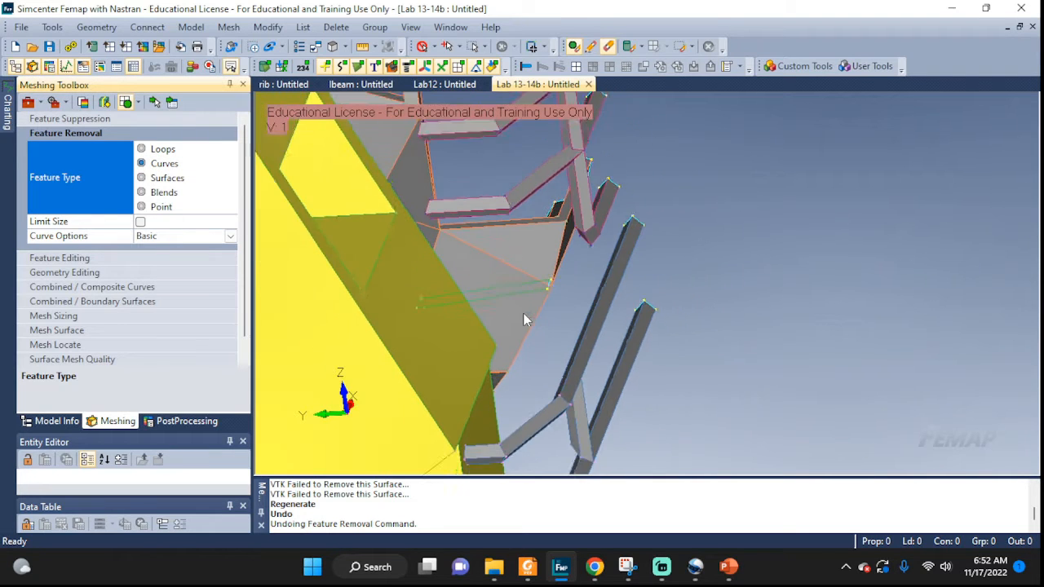
scroll(515, 313, "up", 7)
middle_click_drag(462, 305, 489, 348)
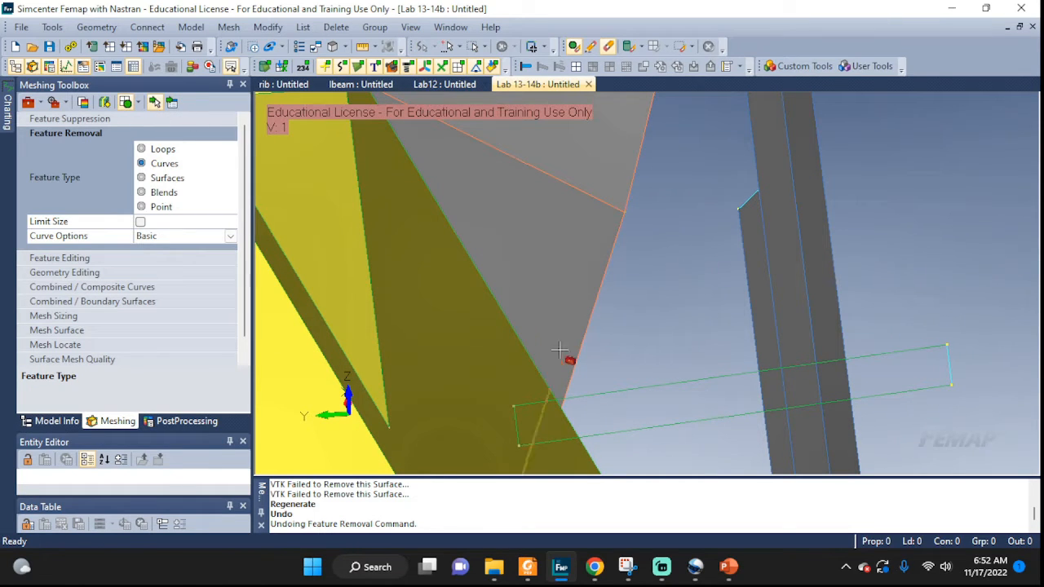
left_click(930, 391)
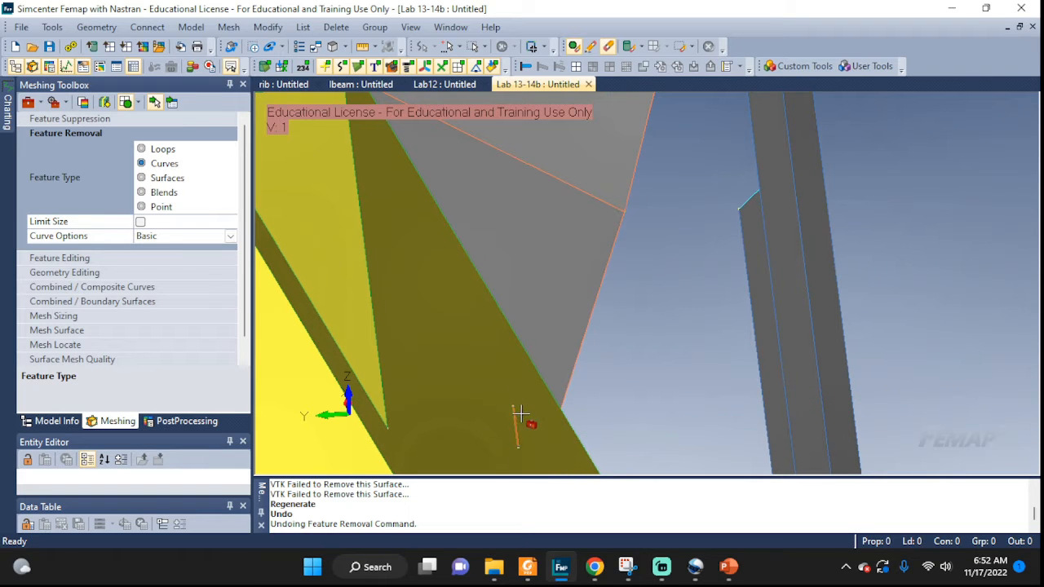
scroll(695, 332, "down", 5)
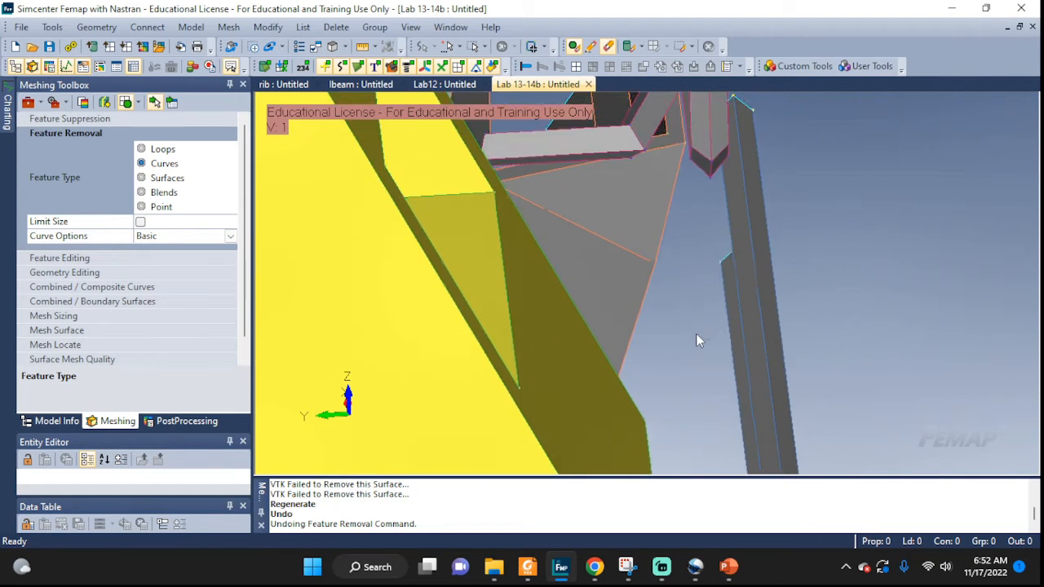
scroll(700, 377, "down", 2)
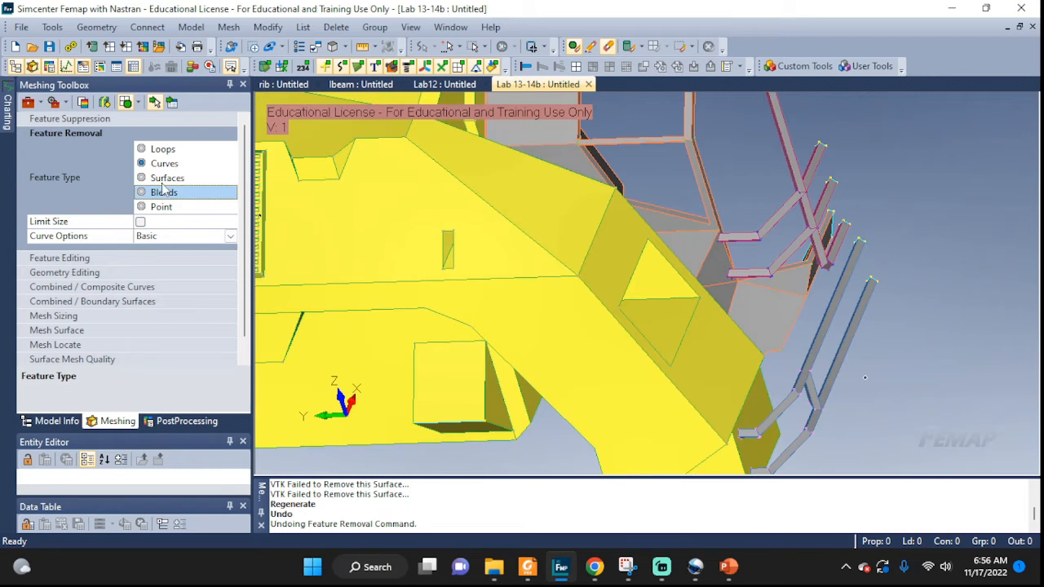
Try to remove the remaining surfaces of the small rectangular slot on the hull's outer side.
left_click(156, 178)
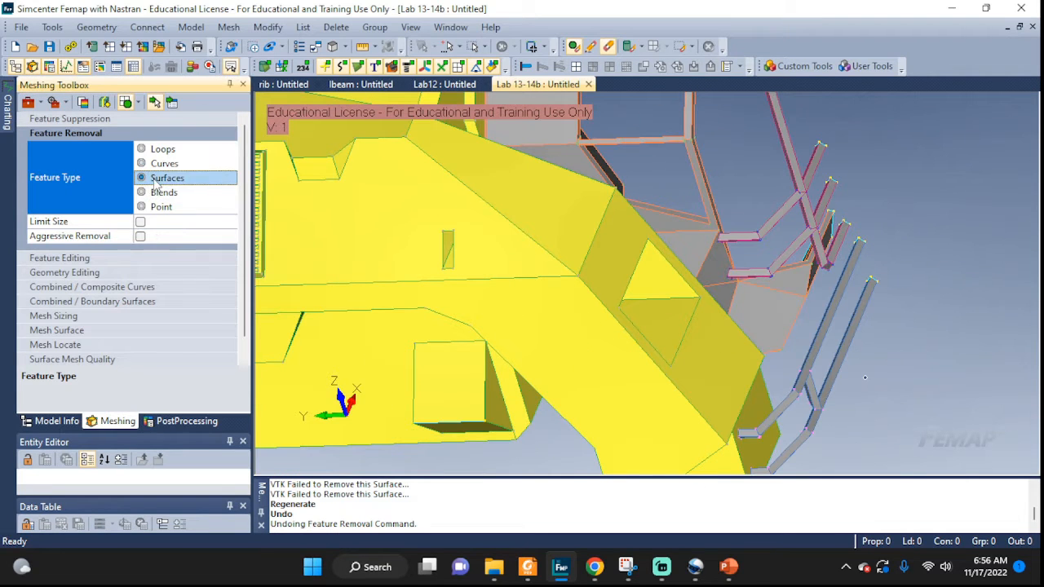
middle_click_drag(442, 236, 627, 377)
scroll(479, 417, "up", 8)
left_click(528, 427)
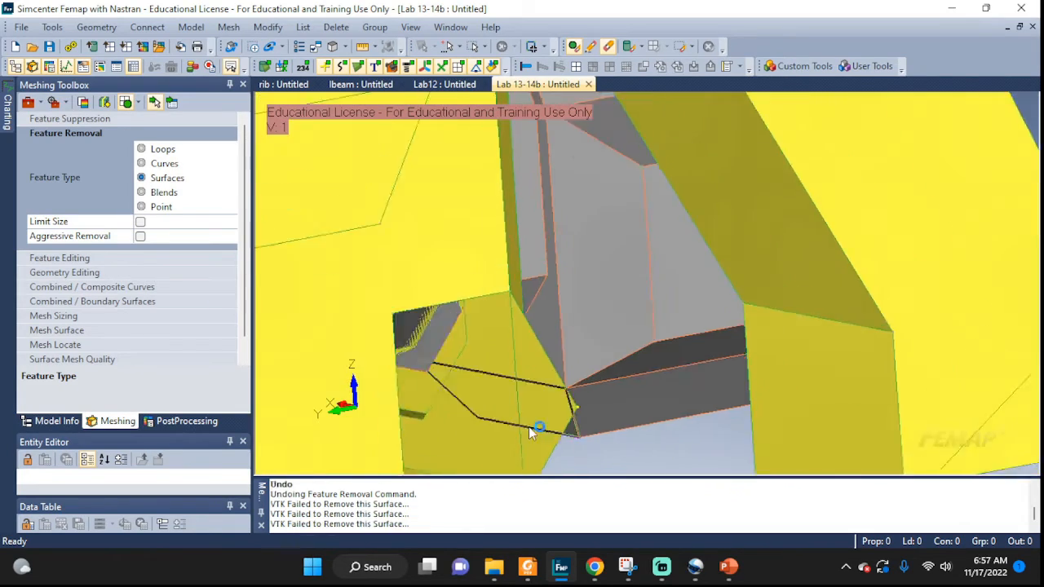
scroll(534, 391, "down", 6)
left_click(541, 338)
scroll(580, 366, "down", 5)
scroll(464, 229, "up", 4)
middle_click_drag(464, 228, 554, 217)
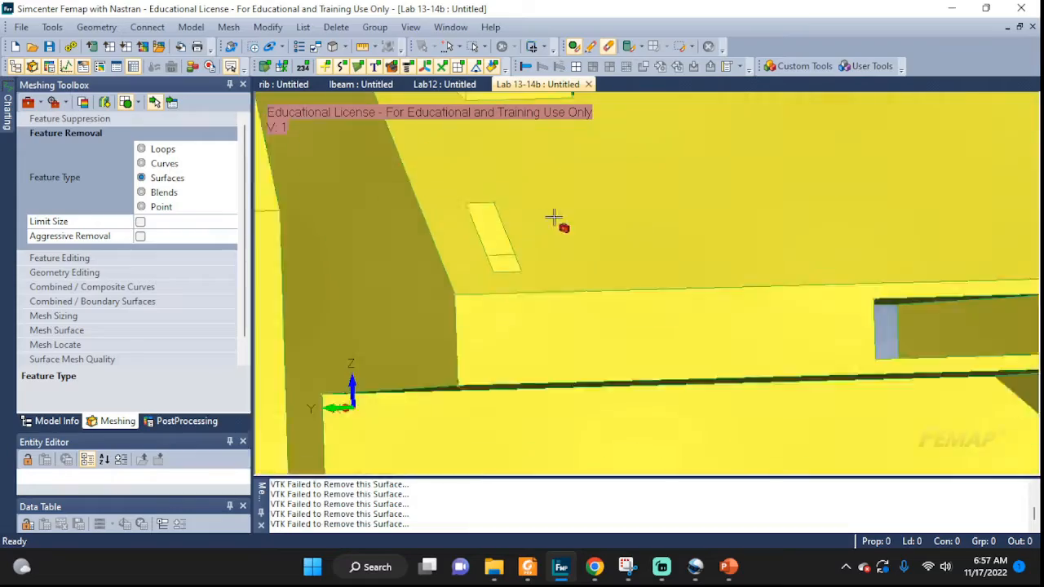
Undo the latest feature removals.
key("ctrl+z")
key("ctrl+z")
key("ctrl+z")
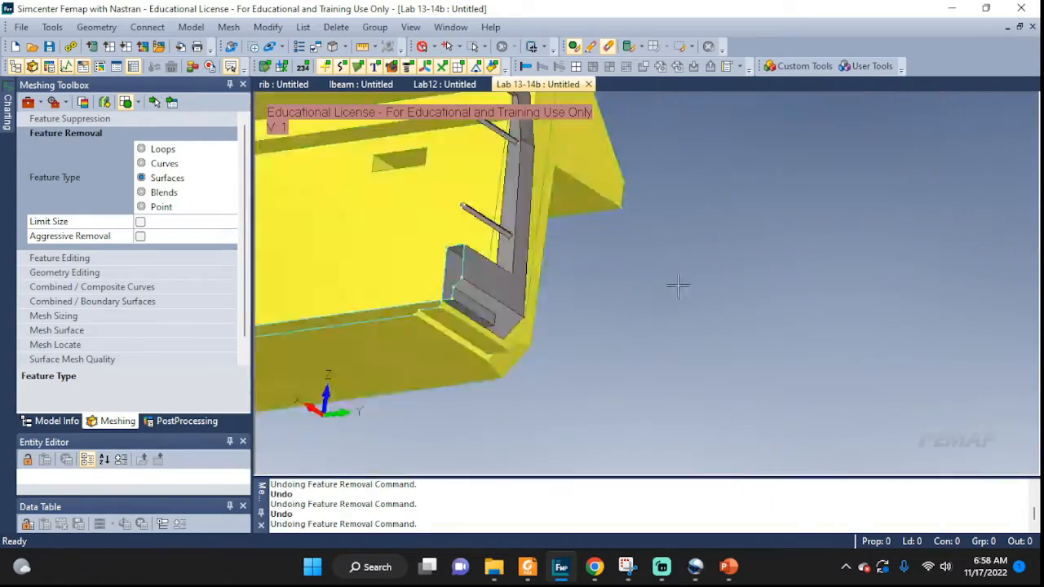
Try removing further small surfaces on the hull by picking individual faces with surface feature removal.
scroll(456, 298, "up", 6)
left_click(154, 102)
left_click(440, 295)
scroll(440, 295, "down", 4)
middle_click_drag(440, 295, 636, 283)
left_click(621, 284)
left_click(607, 346)
middle_click_drag(659, 356, 580, 315)
scroll(668, 279, "up", 4)
scroll(668, 280, "down", 4)
middle_click_drag(669, 280, 652, 359)
left_click(449, 342)
key("ctrl+z")
left_click(442, 351)
left_click(441, 352)
left_click(601, 223)
left_click(601, 224)
Set feature removal to loops for the louver slots of the grille on the hull.
scroll(750, 394, "up", 4)
scroll(652, 359, "up", 3)
left_click(142, 150)
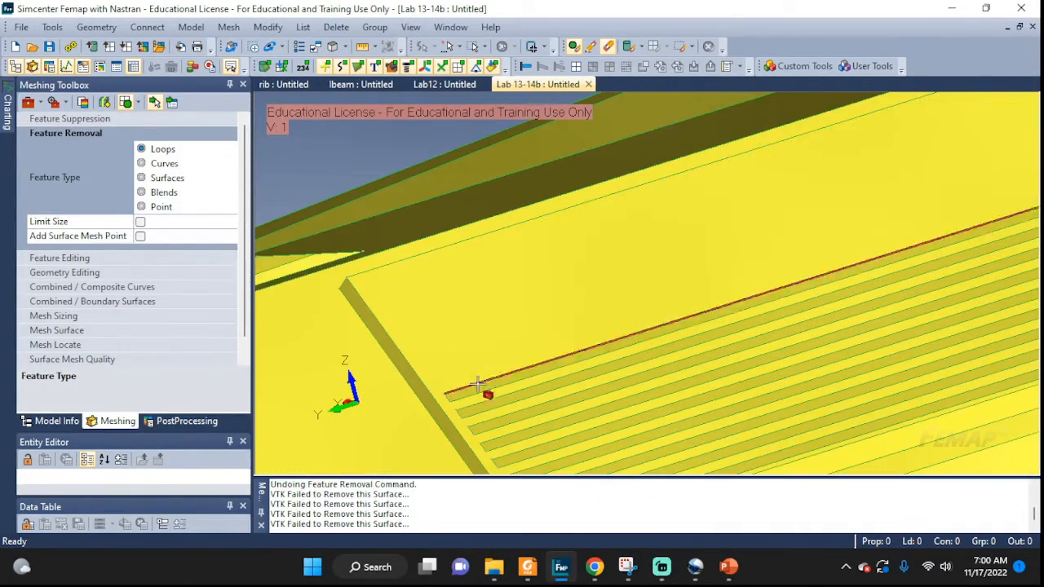
middle_click_drag(478, 383, 751, 315)
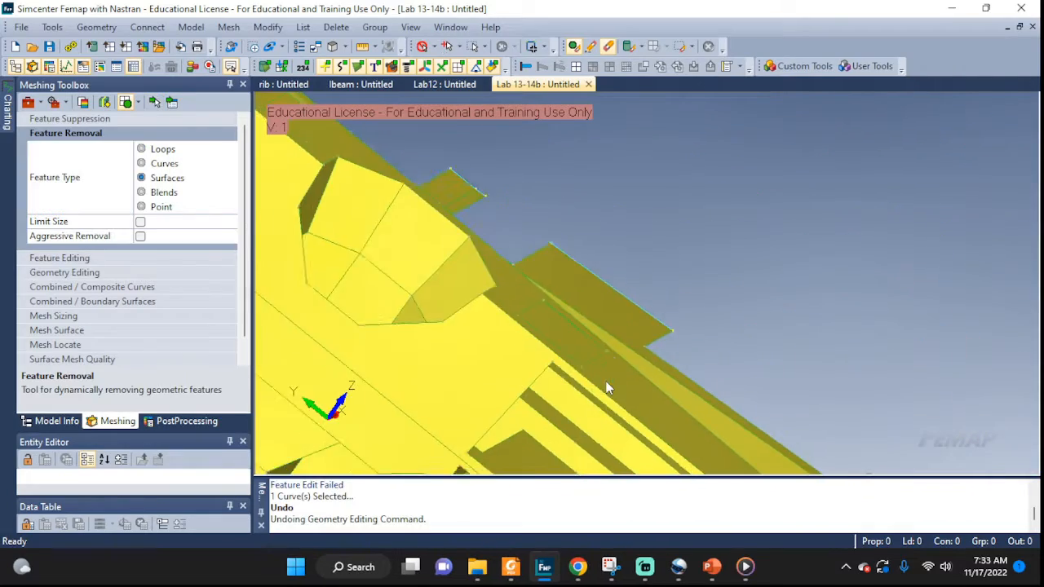
Set geometry editing to extend a curve on surface with linear shape to a location, for the small rectangular feature on the hull's side.
scroll(607, 387, "down", 5)
middle_click_drag(608, 387, 754, 284)
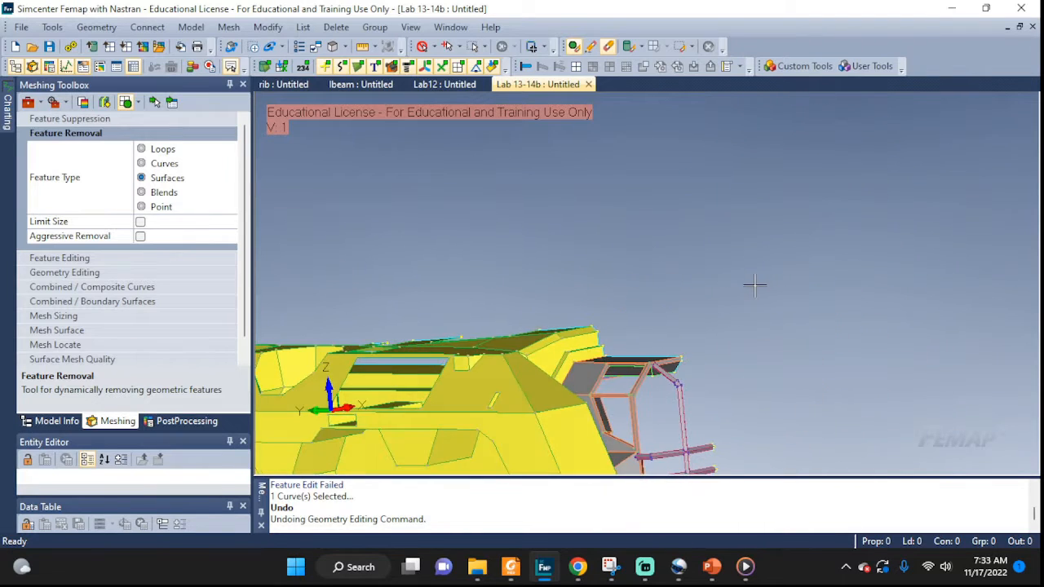
middle_click_drag(526, 400, 643, 257)
scroll(644, 257, "up", 6)
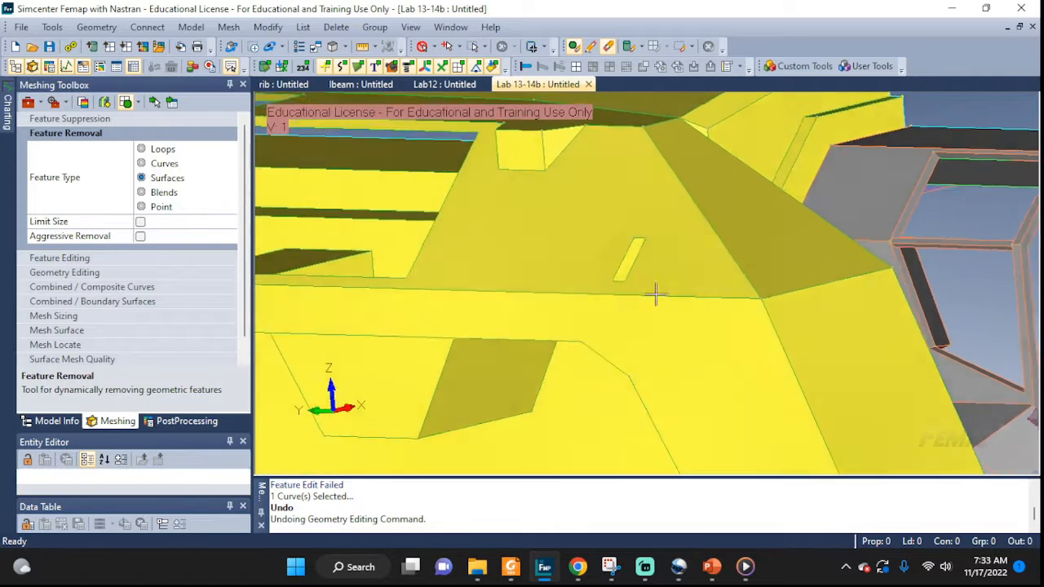
middle_click_drag(683, 329, 703, 351)
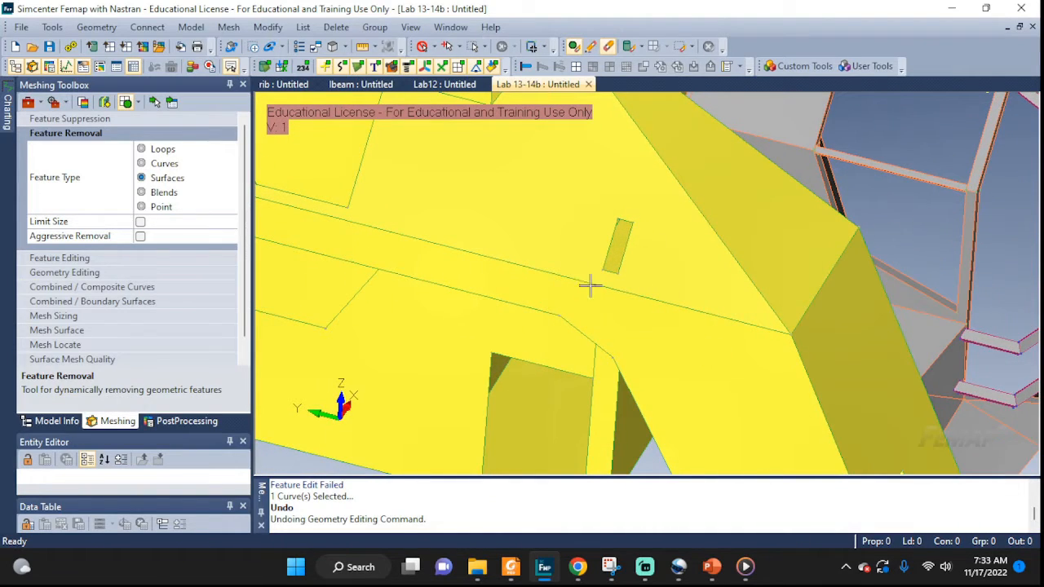
middle_click_drag(542, 198, 535, 318)
middle_click_drag(614, 319, 585, 320)
scroll(548, 259, "up", 4)
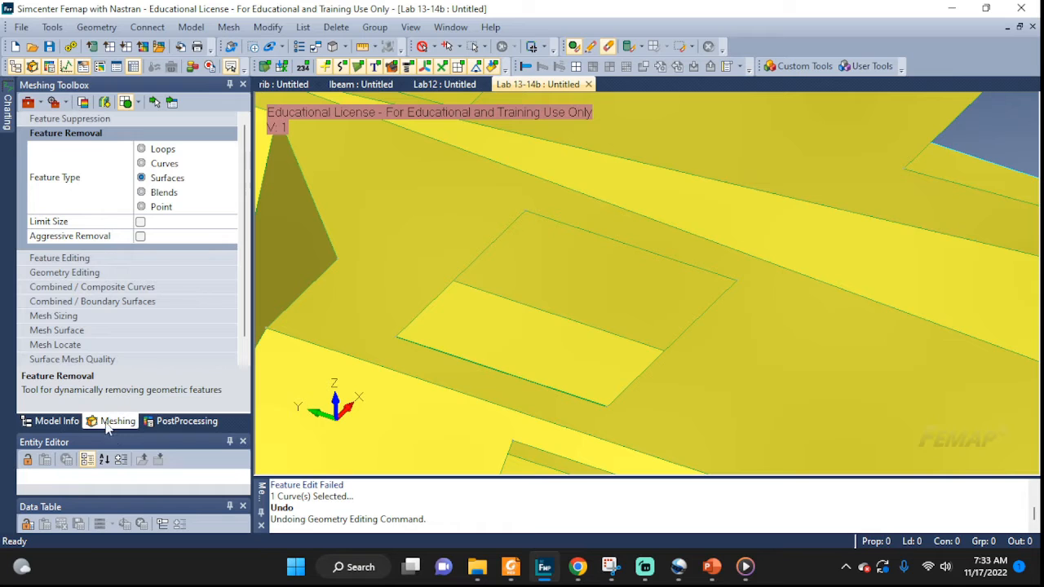
left_click(49, 272)
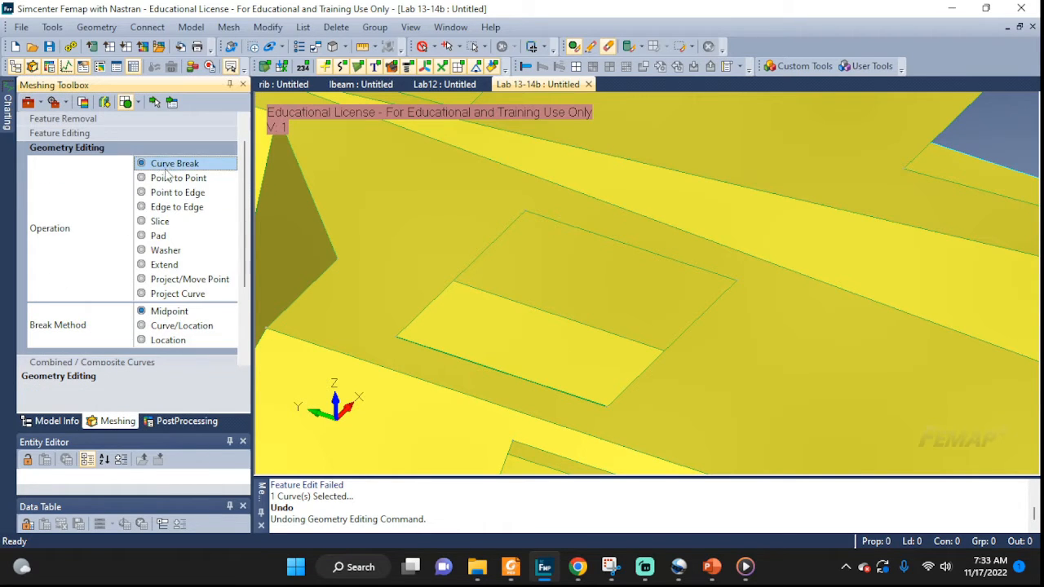
left_click(143, 266)
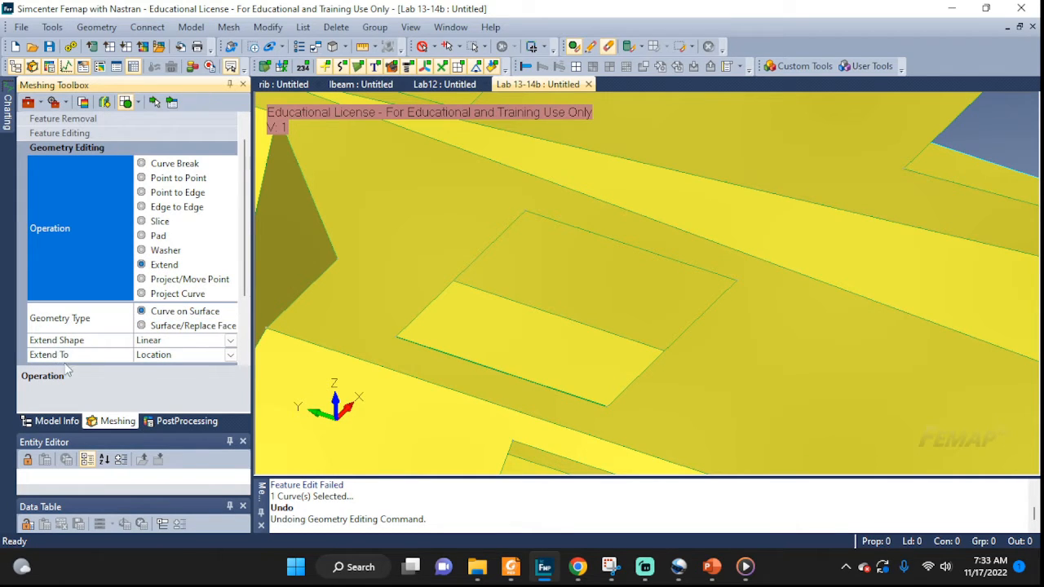
left_click(230, 355)
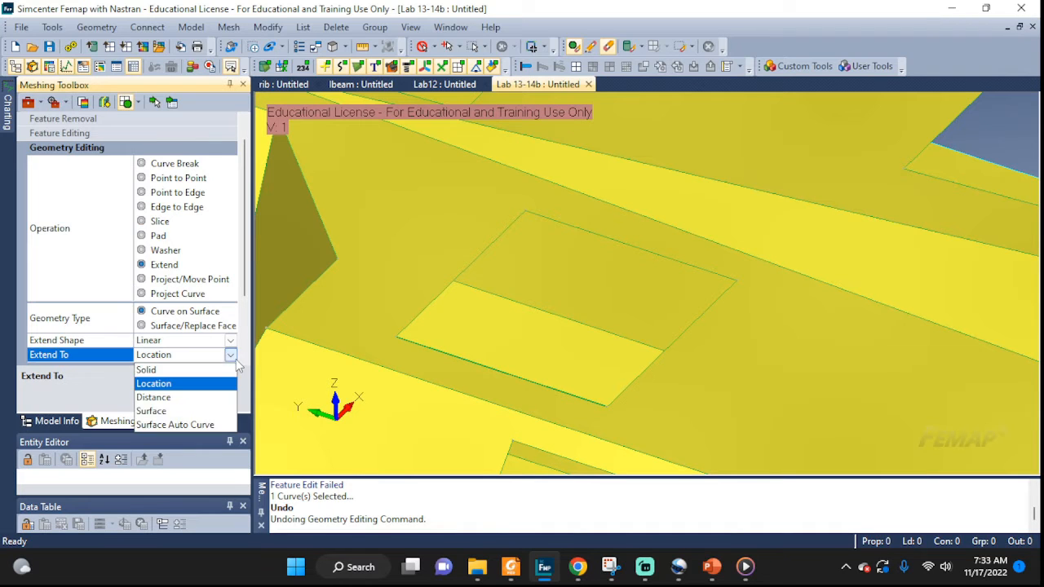
left_click(154, 384)
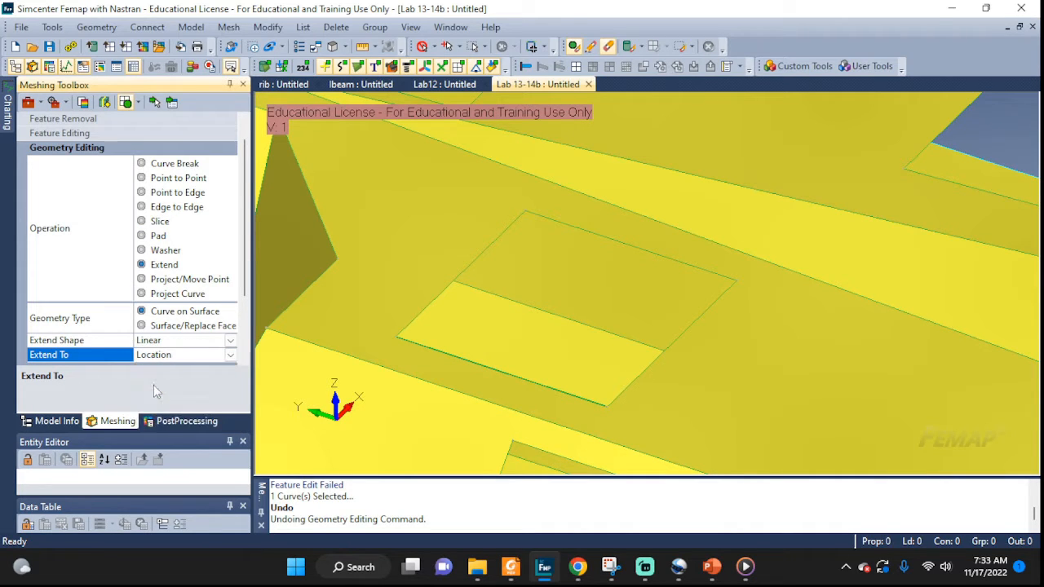
Extend one edge curve of the small rectangular feature to its corner point at X 1.41781507, Y 2.27440057.
left_click(172, 103)
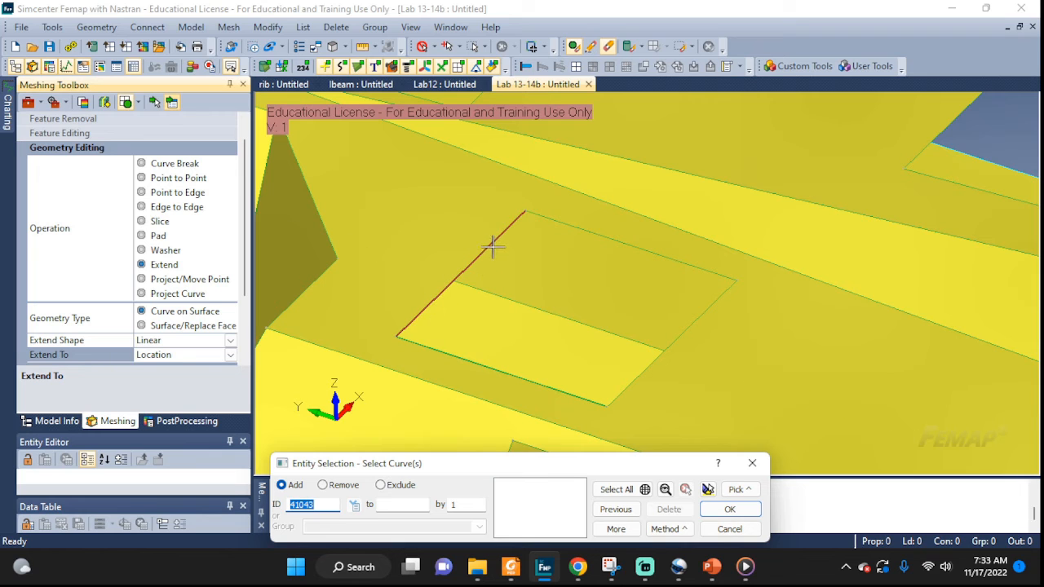
left_click(714, 512)
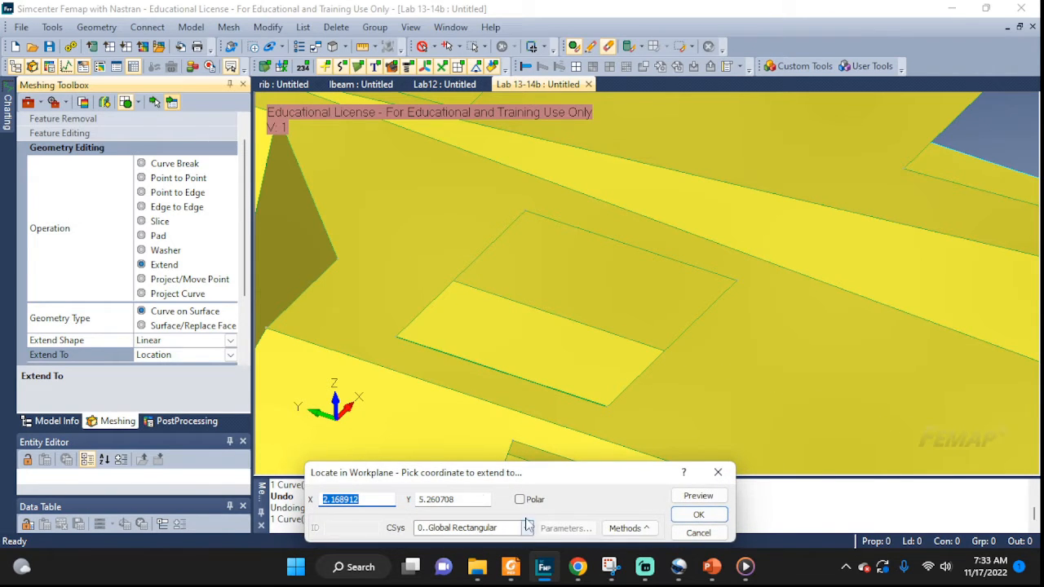
scroll(717, 283, "up", 2)
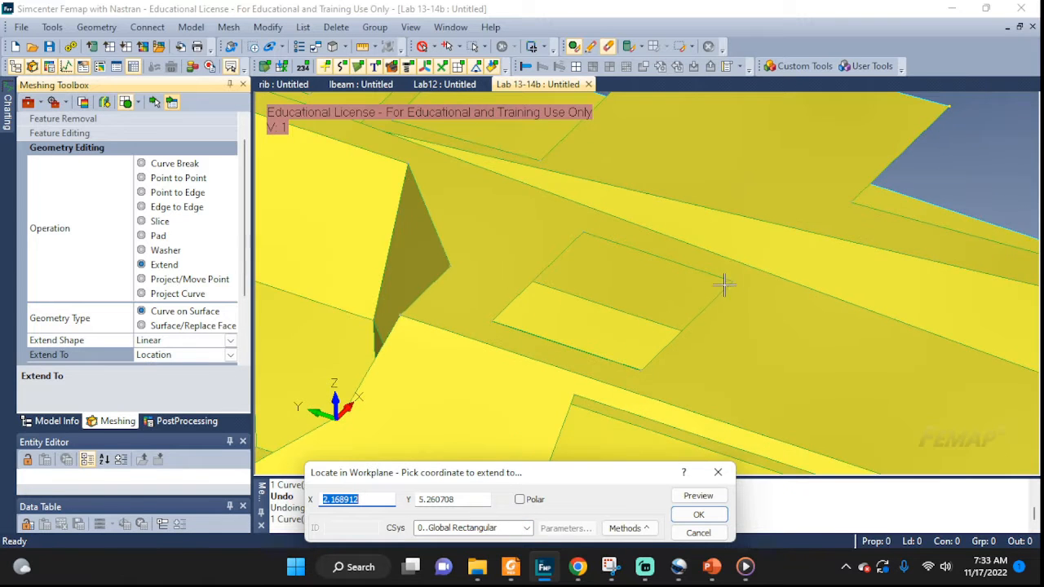
scroll(636, 372, "up", 4)
scroll(630, 377, "up", 2)
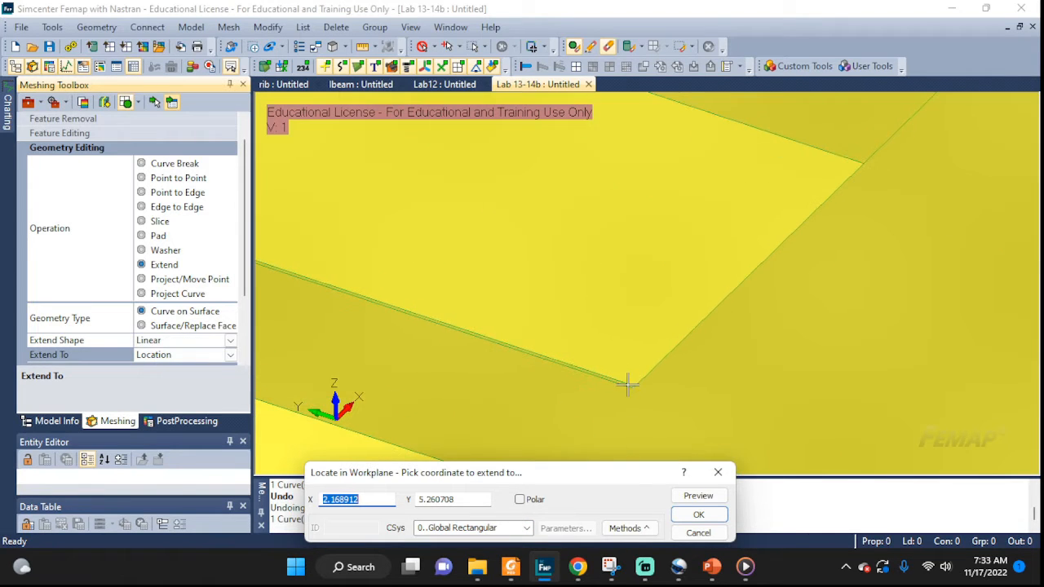
middle_click_drag(639, 392, 764, 436)
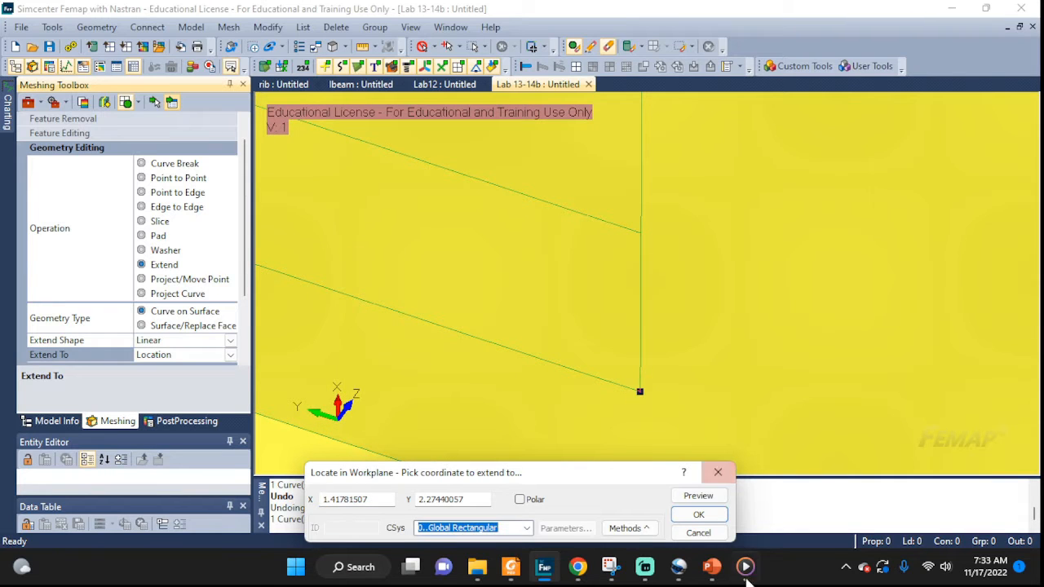
left_click(698, 517)
scroll(661, 364, "down", 5)
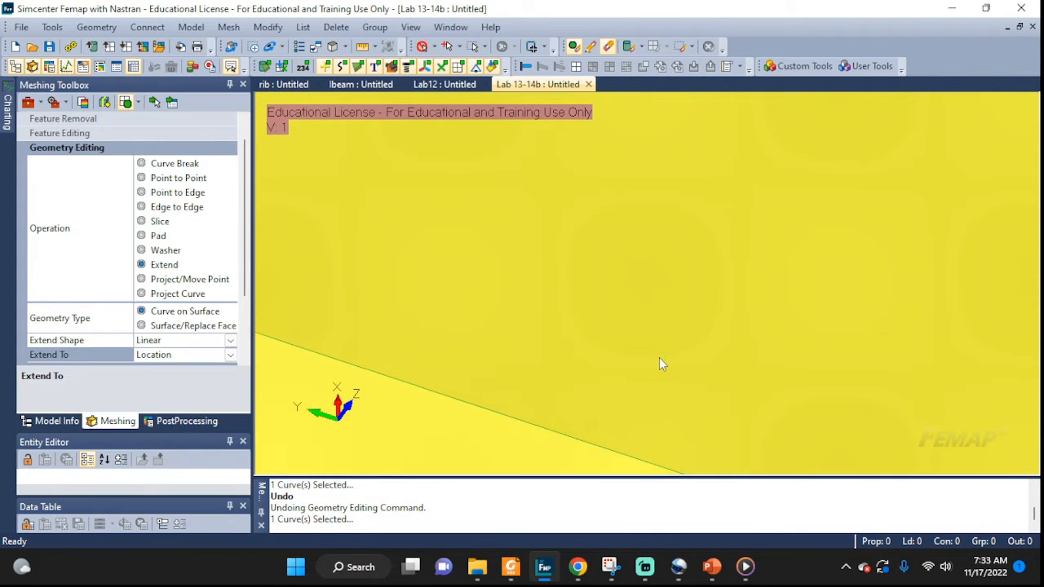
Extend a long edge curve of the narrow rectangular slot on the hull's flat side to the slot's corner location.
middle_click_drag(661, 364, 585, 432)
middle_click_drag(664, 453, 523, 284)
scroll(571, 256, "up", 8)
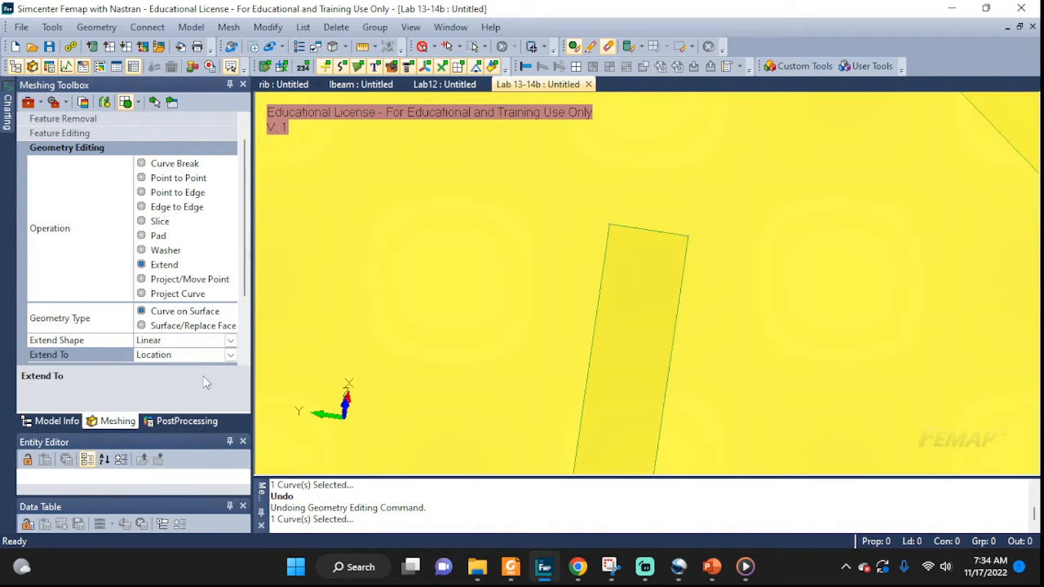
left_click(172, 103)
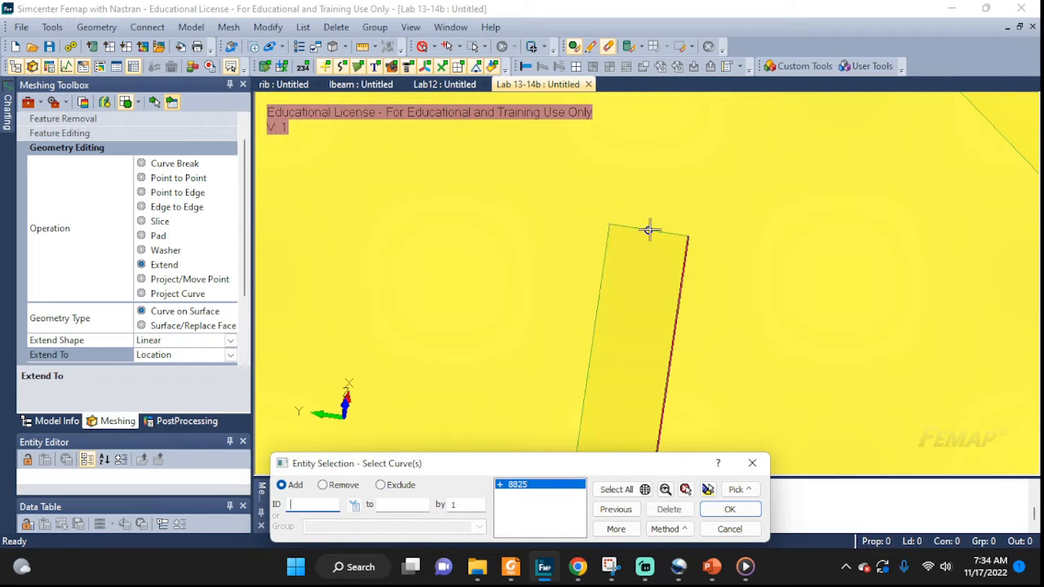
scroll(665, 375, "down", 3)
middle_click_drag(667, 384, 676, 241, "ctrl")
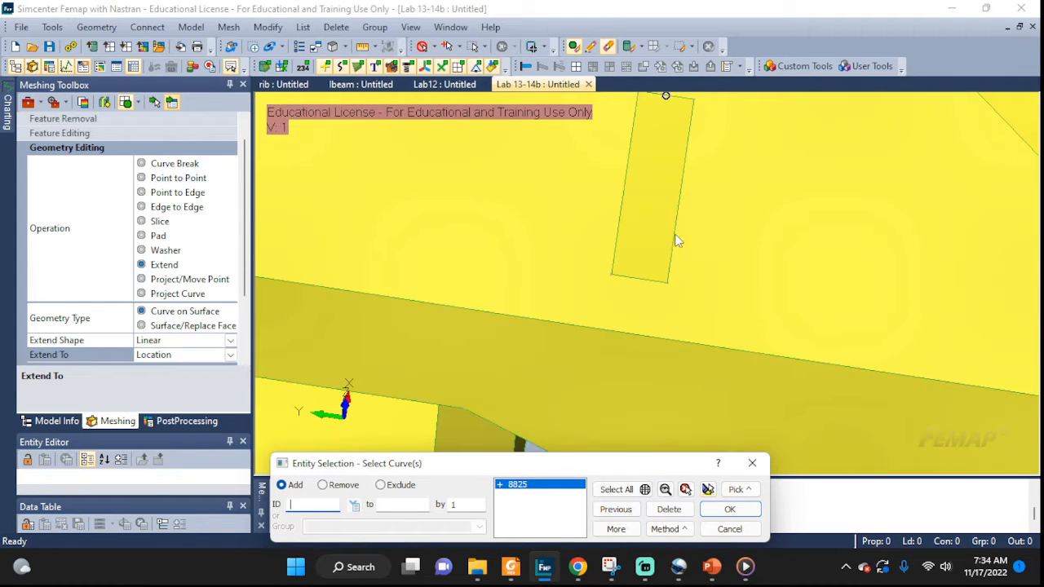
scroll(649, 284, "up", 2)
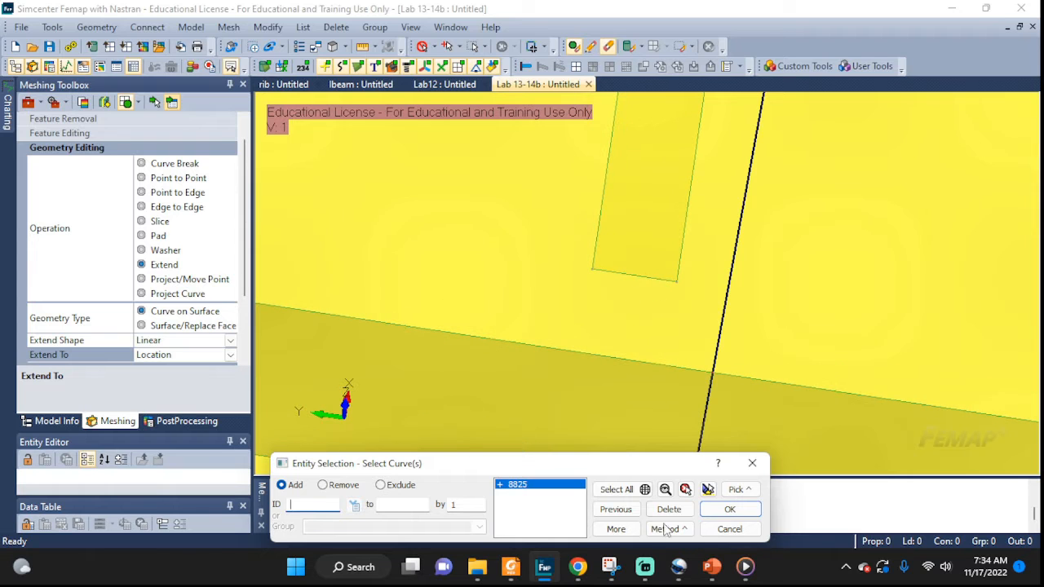
left_click(707, 516)
scroll(678, 256, "up", 2)
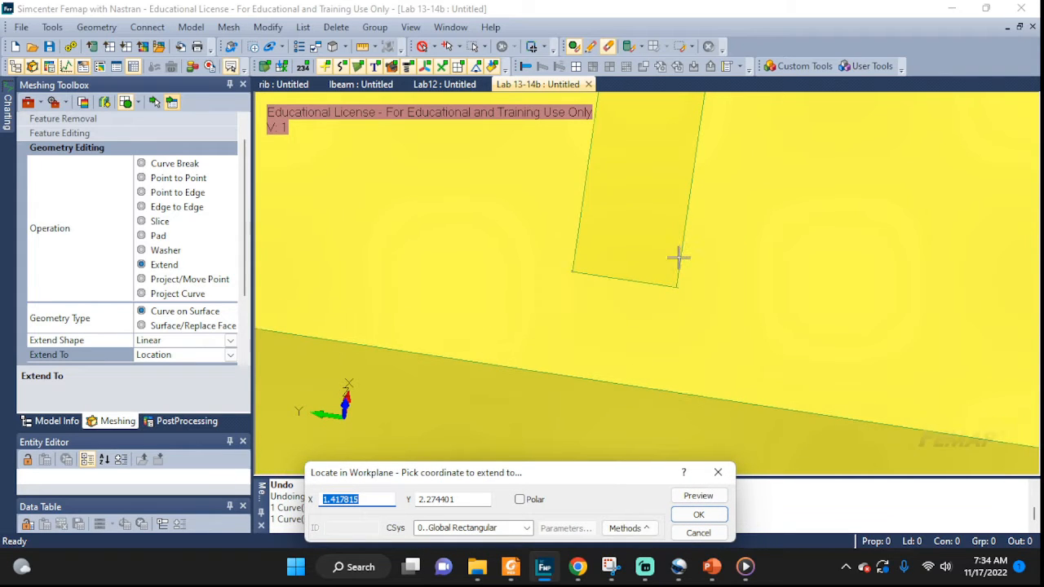
middle_click_drag(605, 257, 536, 293)
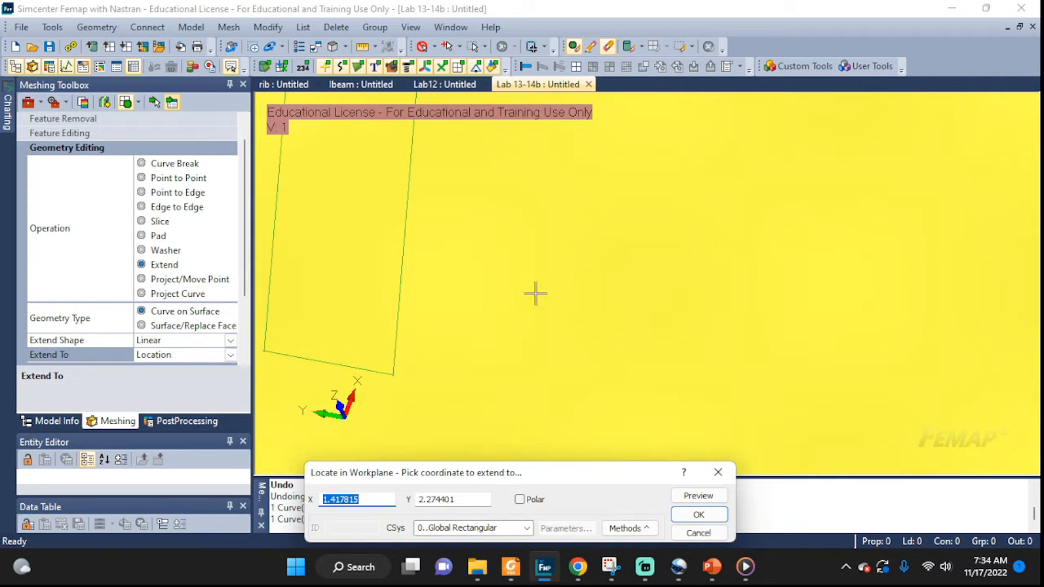
middle_click_drag(319, 326, 561, 318)
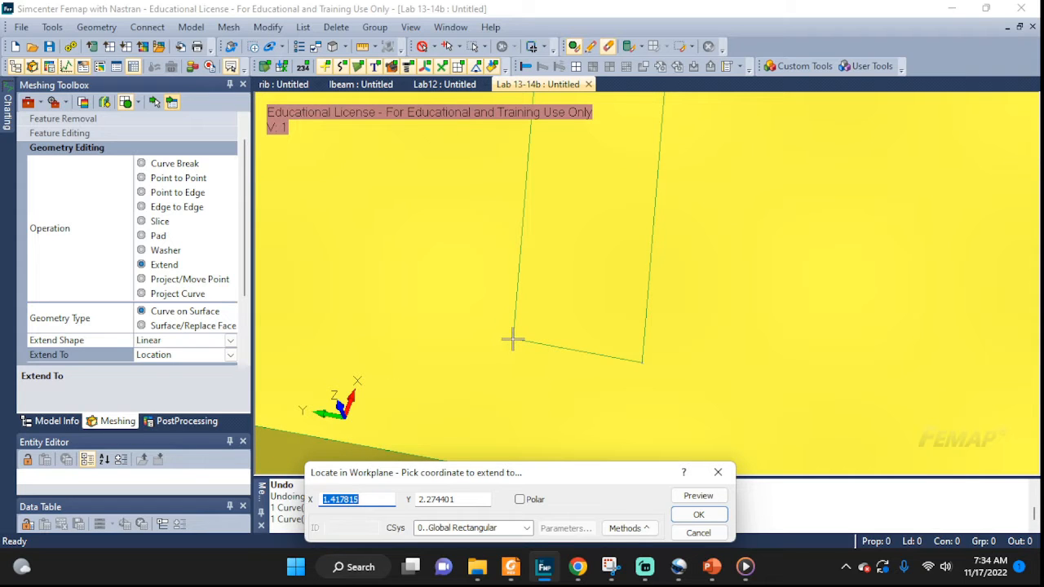
left_click(704, 524)
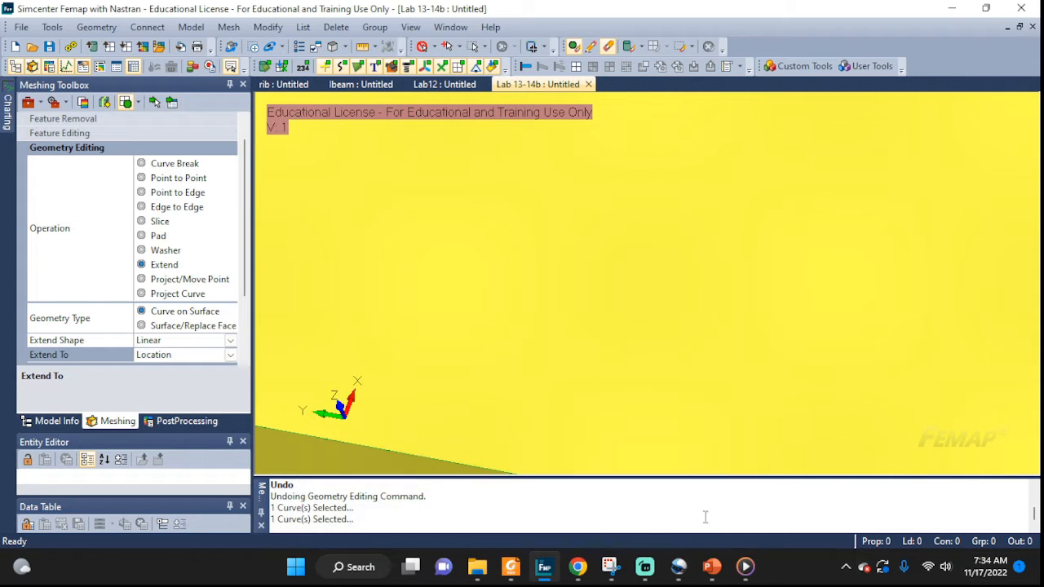
Extend an edge curve of the large rectangular opening beside the hull's notch to the opening's corner point.
scroll(677, 333, "down", 5)
scroll(676, 397, "down", 6)
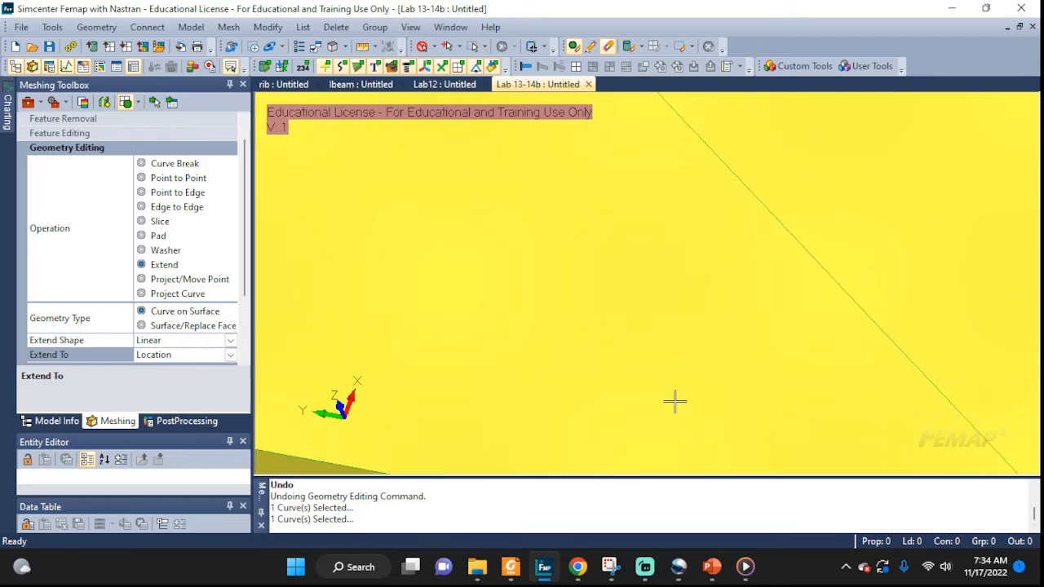
scroll(675, 394, "down", 3)
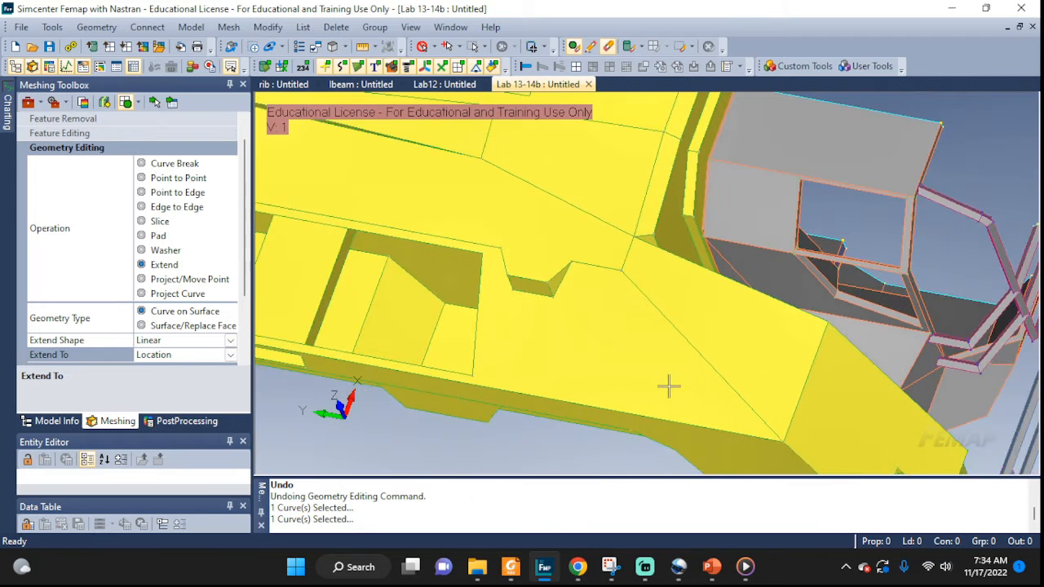
middle_click_drag(660, 393, 682, 359)
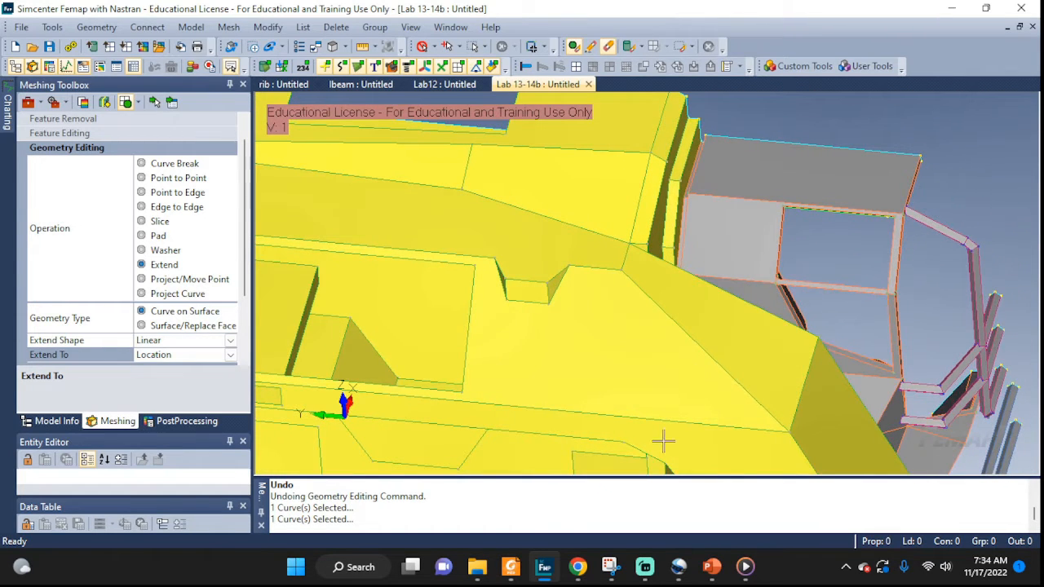
middle_click_drag(567, 406, 422, 342)
scroll(421, 343, "up", 3)
left_click(172, 102)
left_click(438, 302)
left_click(727, 508)
middle_click_drag(620, 326, 654, 291)
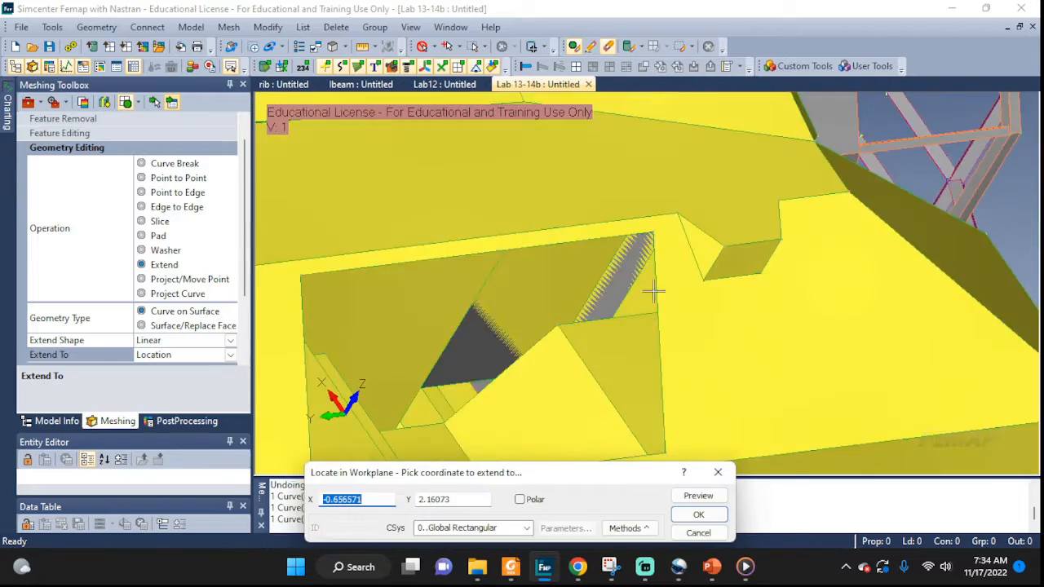
left_click(656, 243)
left_click(699, 516)
Extend the short edge curve of the rectangular recess on the hull's sloped face to the recess's far corner.
middle_click_drag(587, 326, 668, 305)
scroll(641, 285, "up", 5)
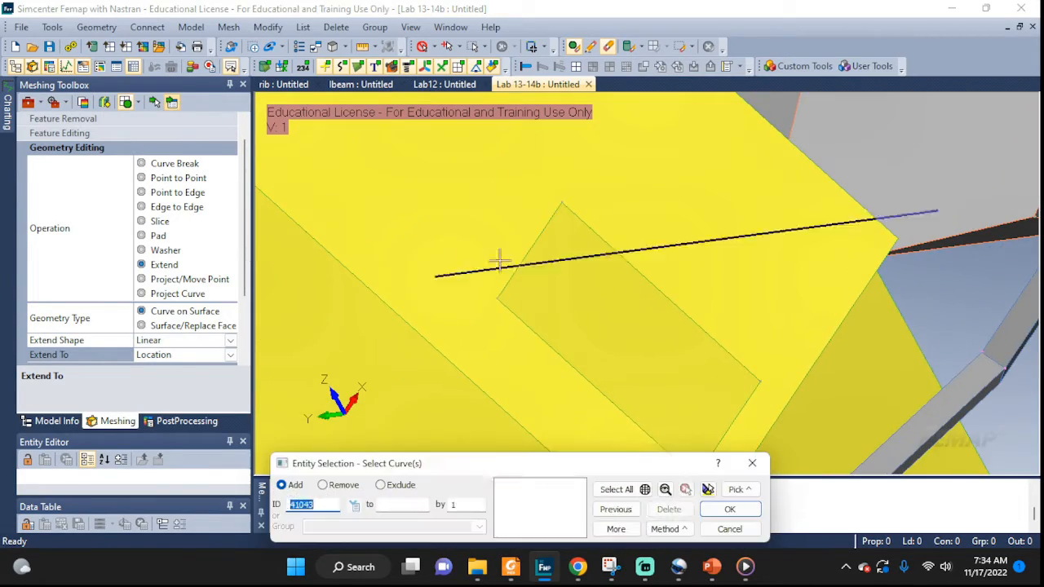
left_click(501, 263)
left_click(727, 508)
left_click(764, 380)
left_click(699, 514)
Extend the upper edge curve of the window-like opening in the hull plate, next to the narrow vertical strip, to a corner location.
scroll(608, 373, "down", 5)
scroll(608, 372, "up", 5)
middle_click_drag(620, 342, 562, 335)
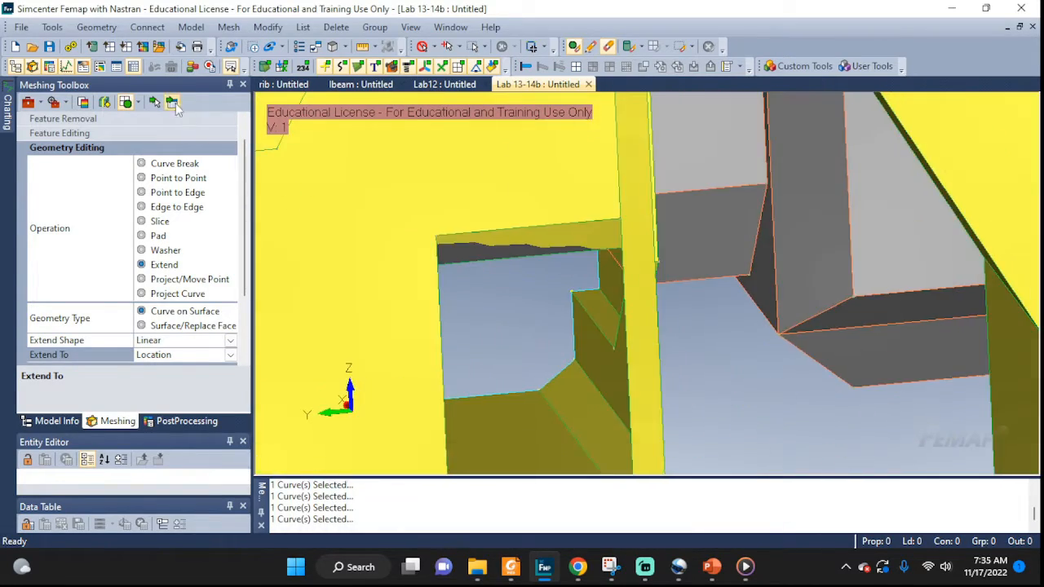
left_click(172, 102)
left_click(526, 228)
left_click(726, 507)
middle_click_drag(646, 427, 604, 359)
left_click(562, 331)
left_click(699, 514)
Extend the long edge curve of the rectangular pocket on the hull's side wall to its lower corner.
scroll(624, 420, "down", 5)
scroll(625, 419, "up", 5)
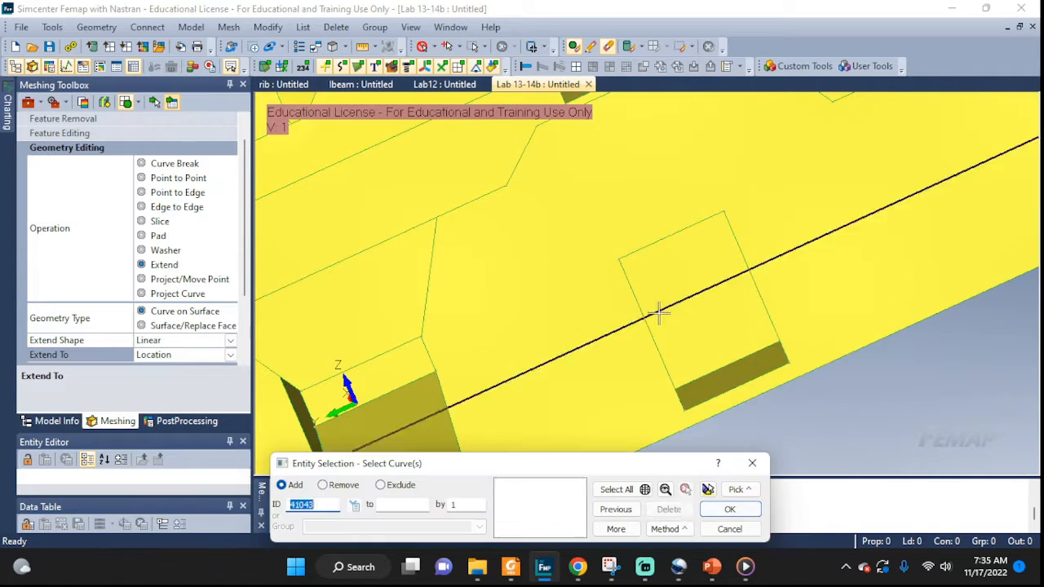
left_click(660, 312)
left_click(727, 510)
middle_click_drag(759, 392, 789, 364)
left_click(789, 363)
left_click(699, 514)
Extend an edge curve of the matching side-wall pocket to its lower corner at X -0.31500144, Y 4.78403917.
scroll(815, 289, "down", 5)
scroll(694, 244, "up", 3)
left_click(693, 246)
left_click(728, 509)
left_click(696, 367)
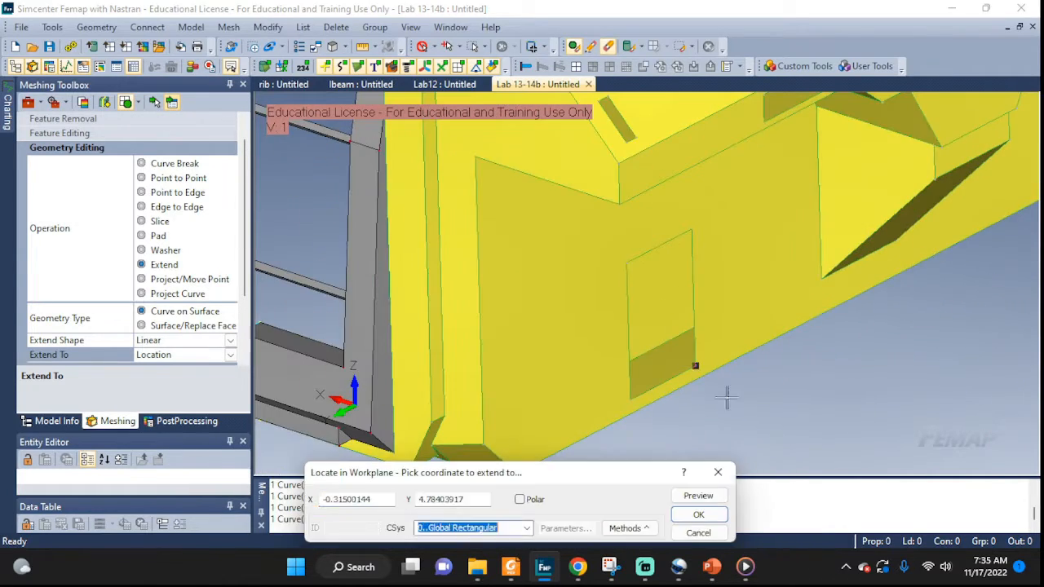
left_click(699, 514)
Extend one edge curve of each of the next two small hull features to a corner location.
scroll(642, 229, "up", 3)
left_click(604, 220)
left_click(728, 508)
middle_click_drag(701, 351, 293, 237)
left_click(743, 389)
left_click(699, 515)
scroll(652, 236, "down", 5)
scroll(652, 236, "up", 4)
left_click(611, 177)
left_click(727, 509)
left_click(657, 391)
left_click(699, 514)
Try to extend an edge curve of the large stepped cutout along the hull's lower plate to a location.
scroll(541, 225, "down", 5)
scroll(541, 225, "down", 3)
scroll(775, 261, "up", 5)
left_click(173, 102)
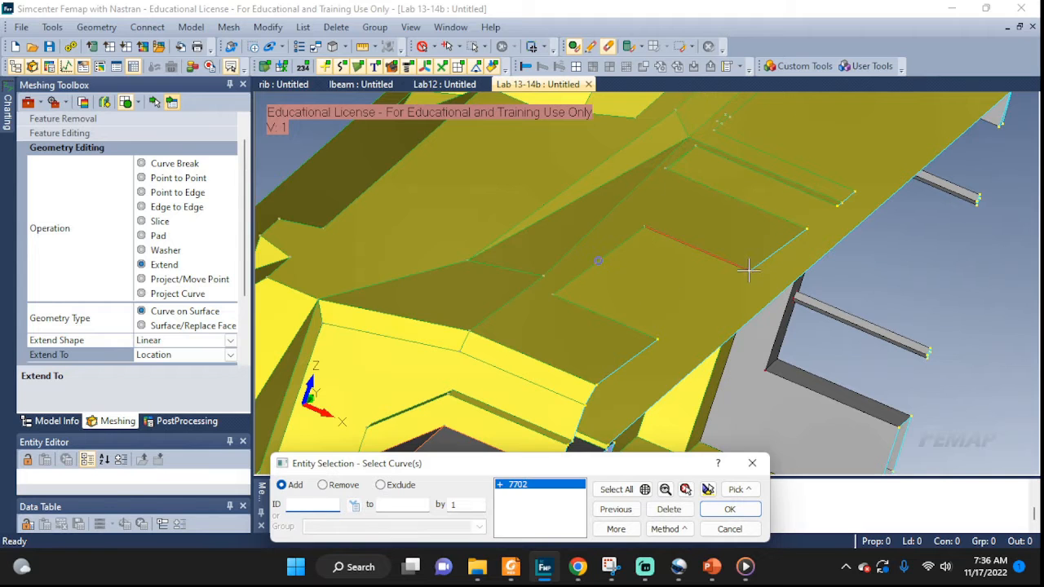
key("Return")
left_click(706, 517)
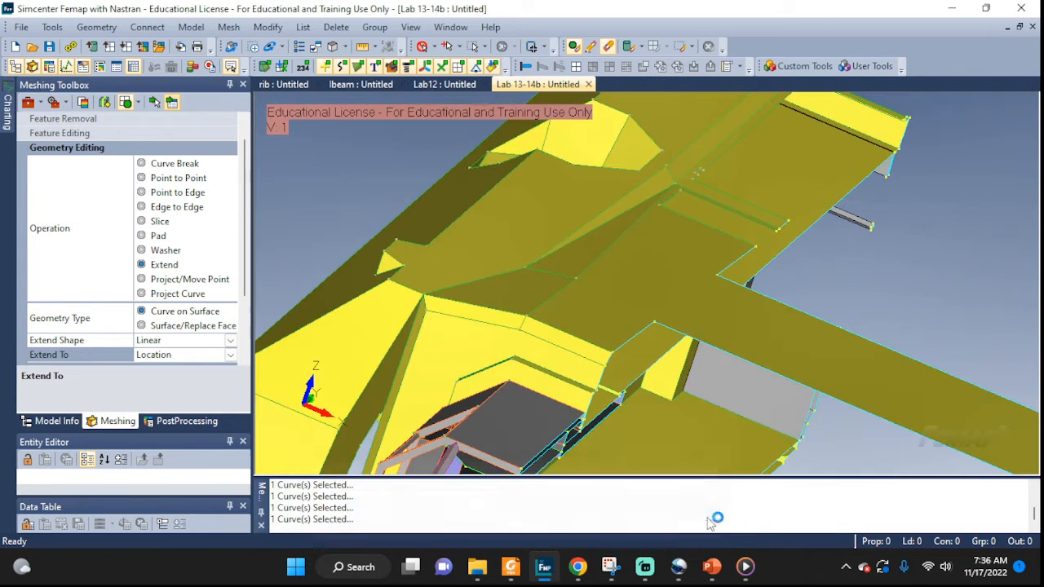
scroll(770, 392, "down", 4)
middle_click_drag(911, 354, 641, 307)
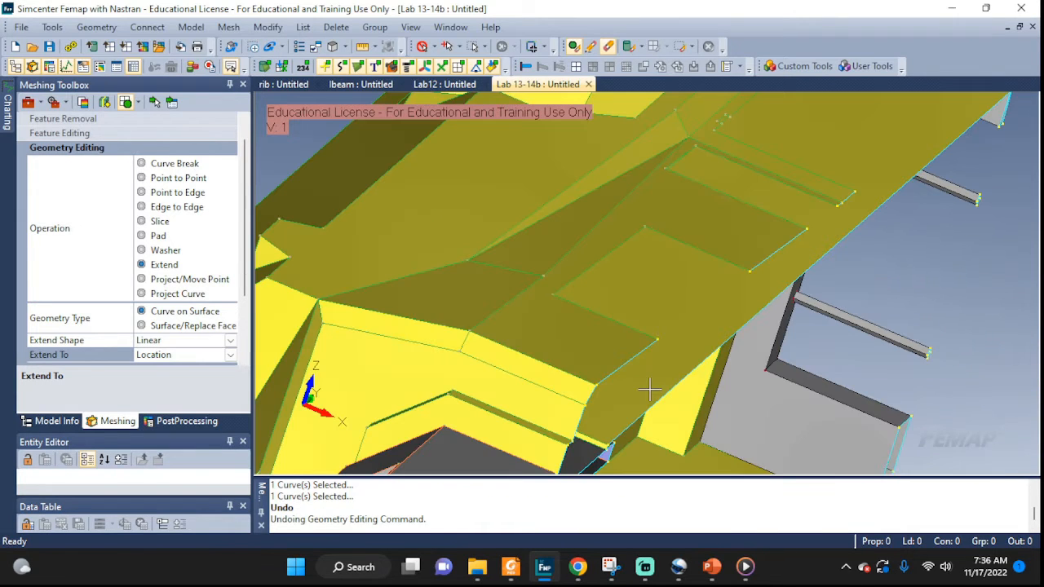
Extend the short edge curve of the lower plate's stepped cutout to the cutout's opposite corner, closing it linearly.
scroll(646, 265, "up", 3)
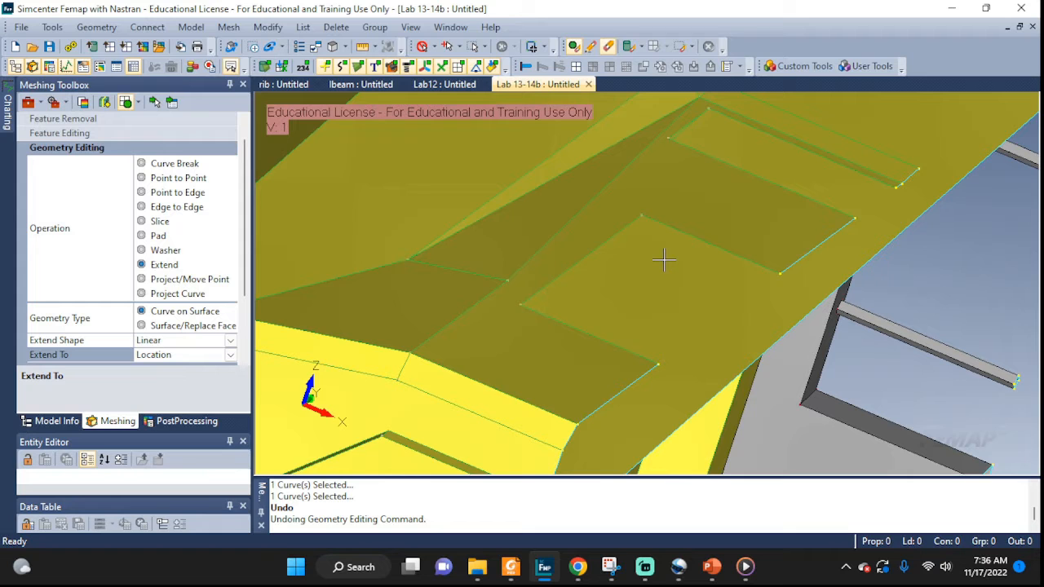
scroll(663, 261, "down", 2)
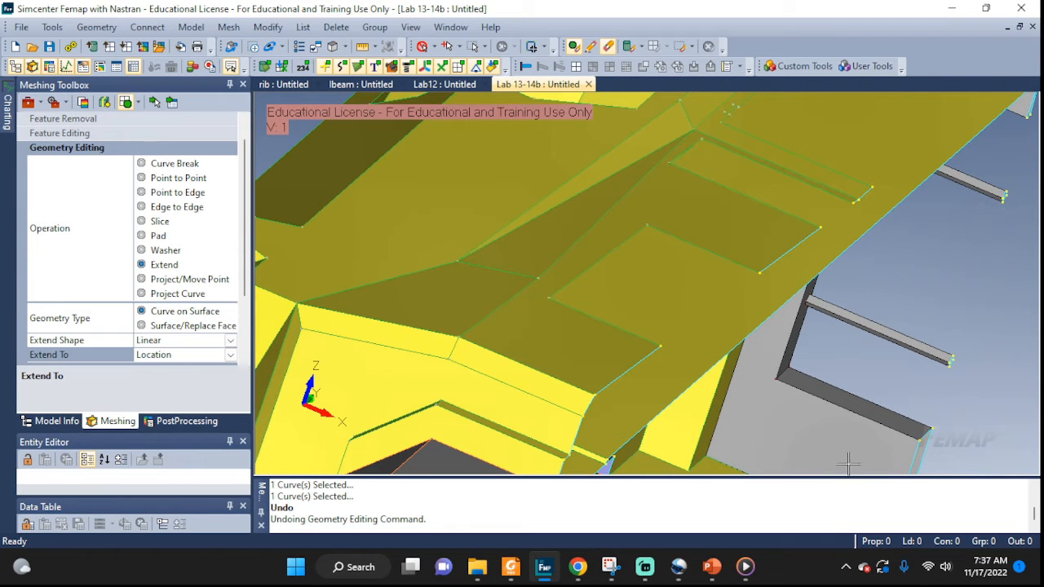
middle_click_drag(784, 330, 872, 390)
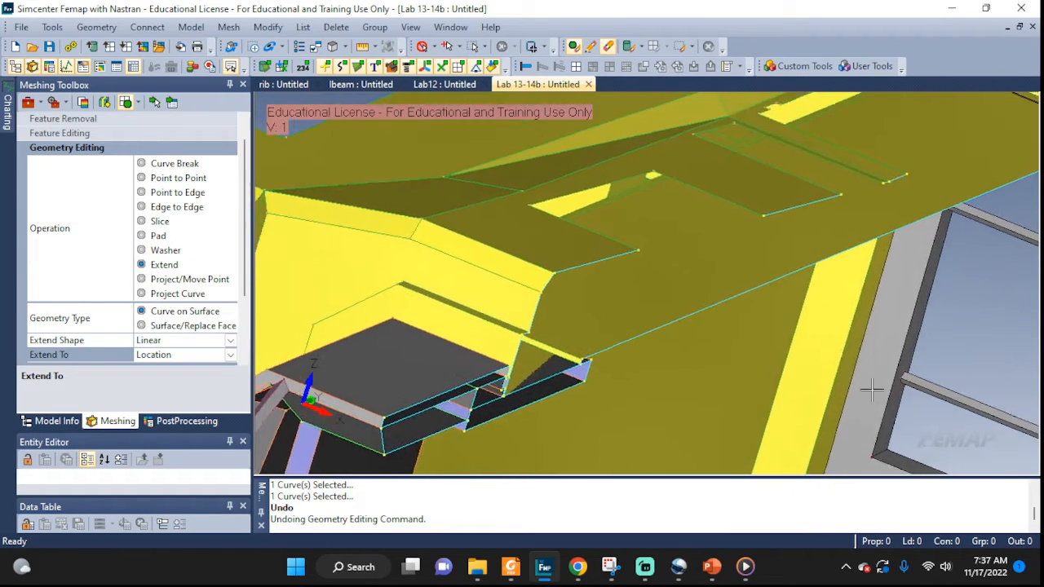
mouse_move(810, 352)
middle_mouse_down()
mouse_move(795, 367)
mouse_move(808, 372)
middle_mouse_up()
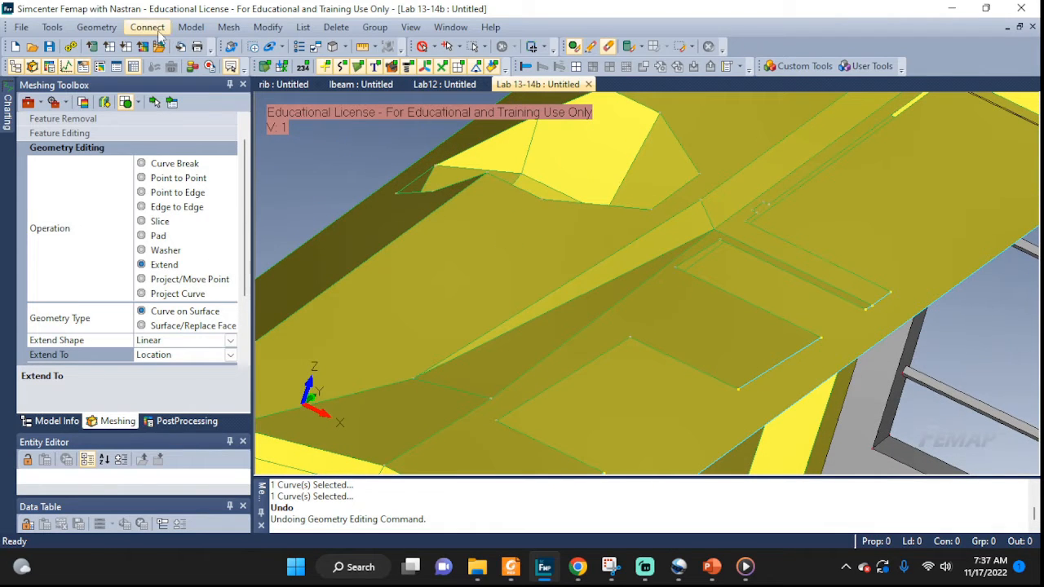
left_click(173, 102)
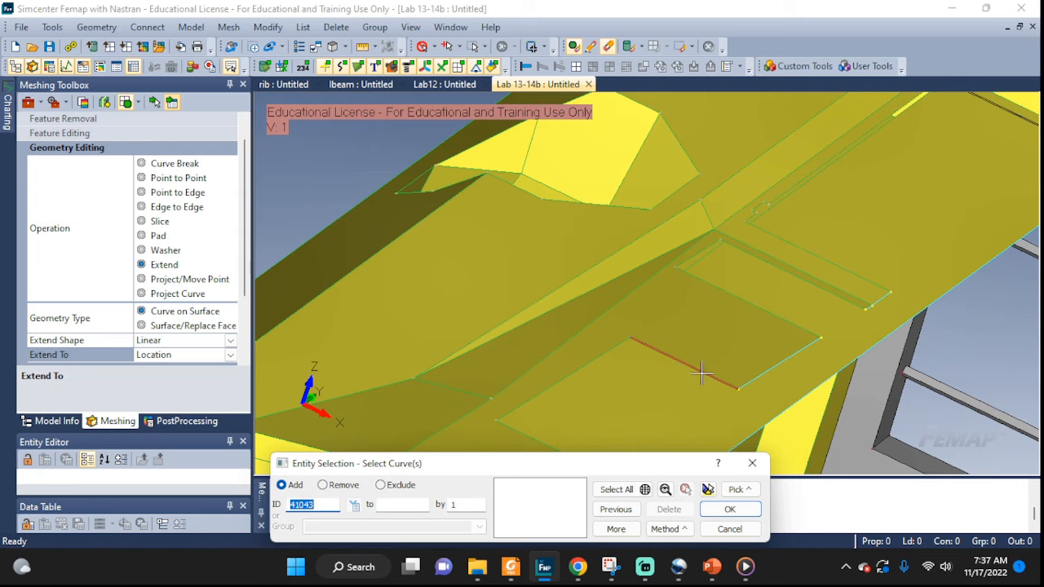
left_click(717, 509)
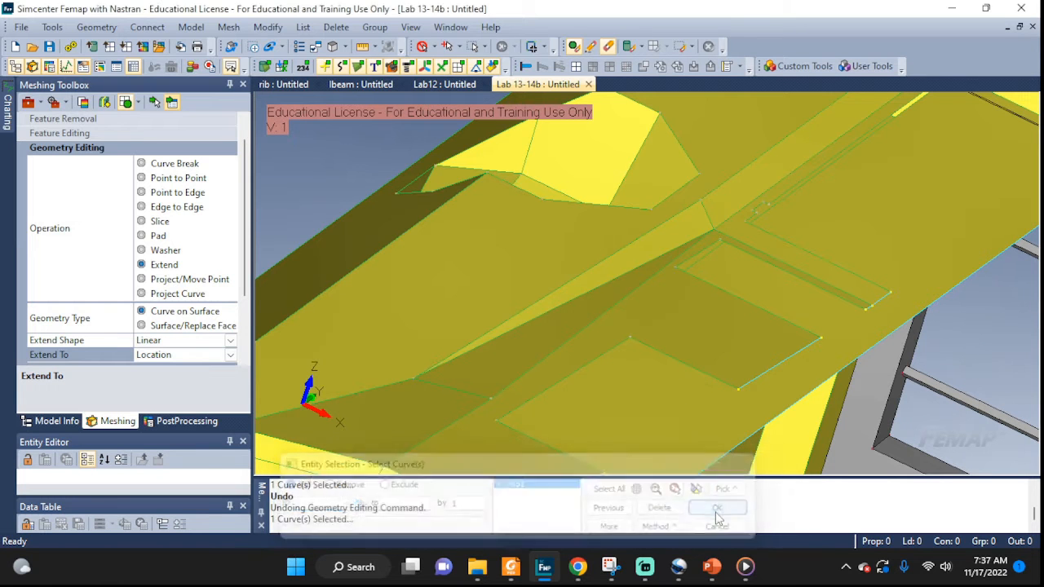
middle_click_drag(796, 433, 772, 420)
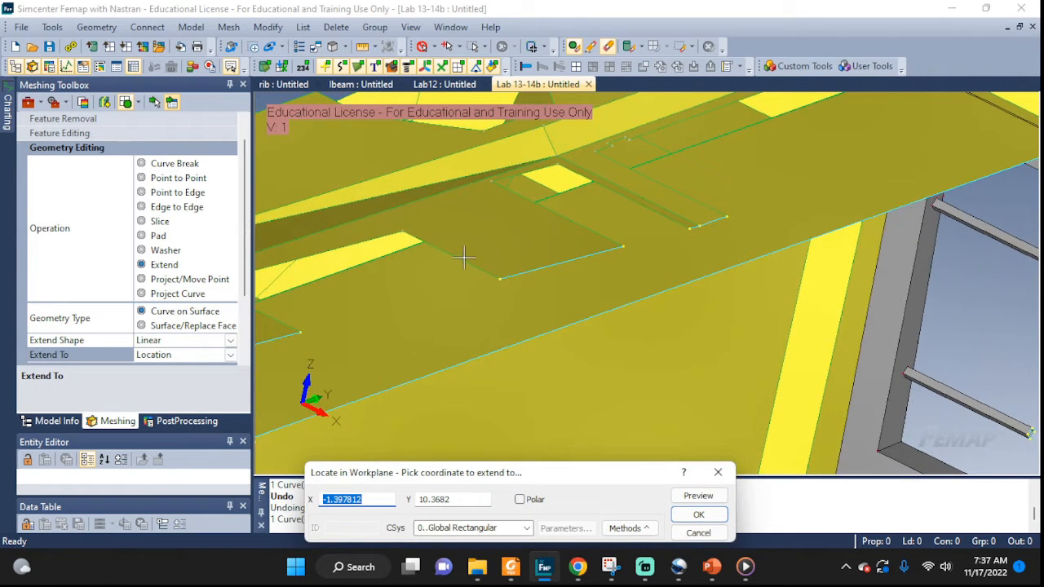
middle_click_drag(463, 257, 690, 345)
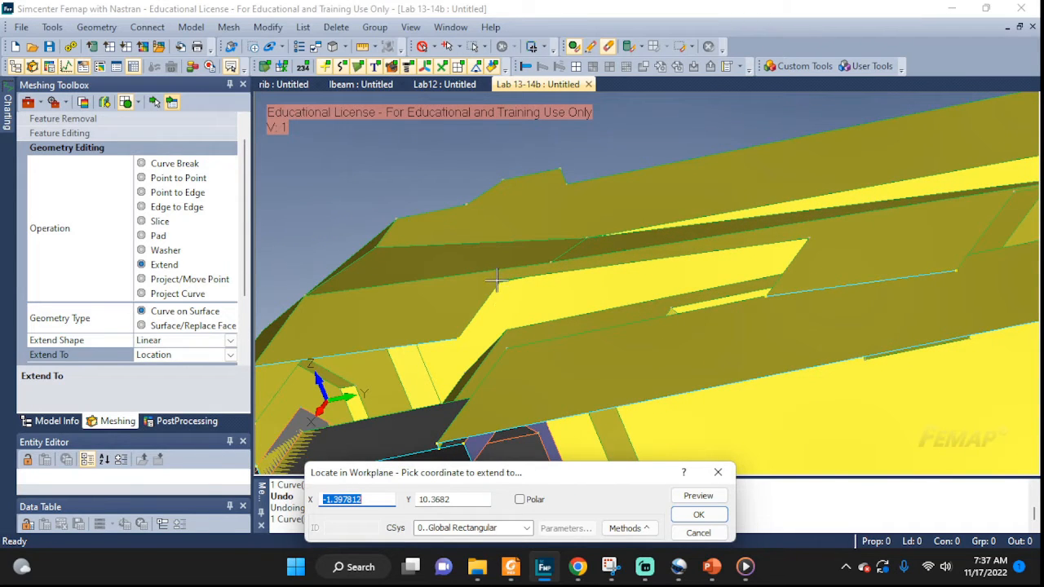
middle_click_drag(508, 307, 506, 300)
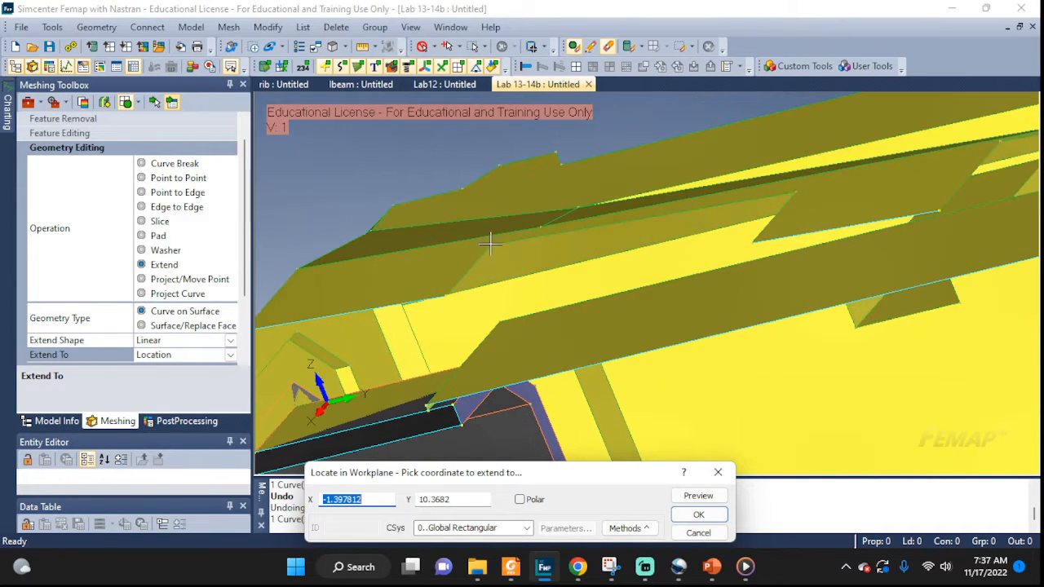
left_click(689, 515)
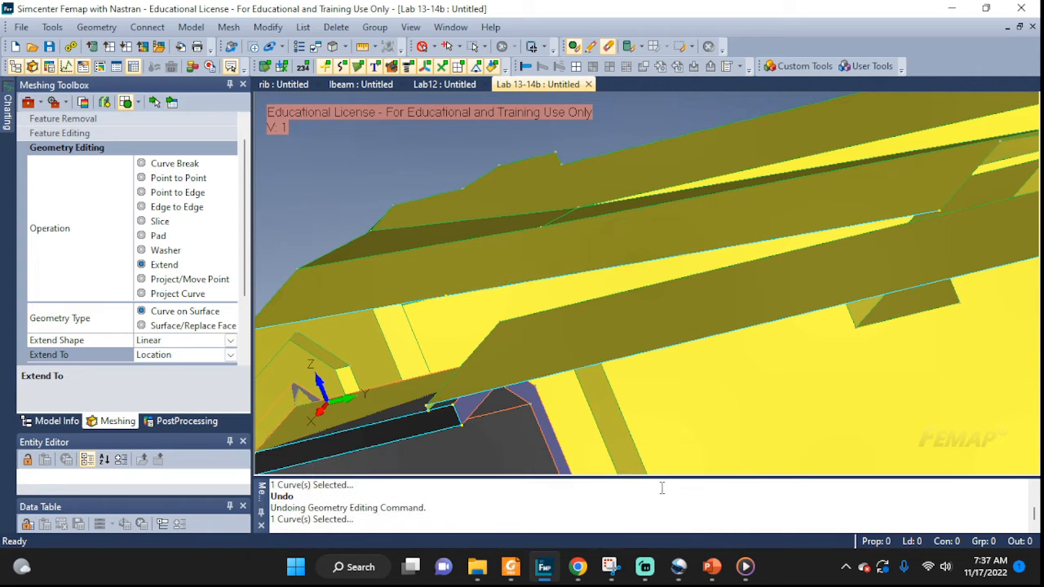
Extend the long edge curve of the narrow strip at the lower plate's far end to a location.
middle_click_drag(659, 415, 732, 422)
middle_click_drag(814, 340, 629, 284)
left_click(423, 295)
key("Escape")
middle_click_drag(424, 295, 586, 323)
scroll(587, 323, "down", 5)
left_click(906, 169)
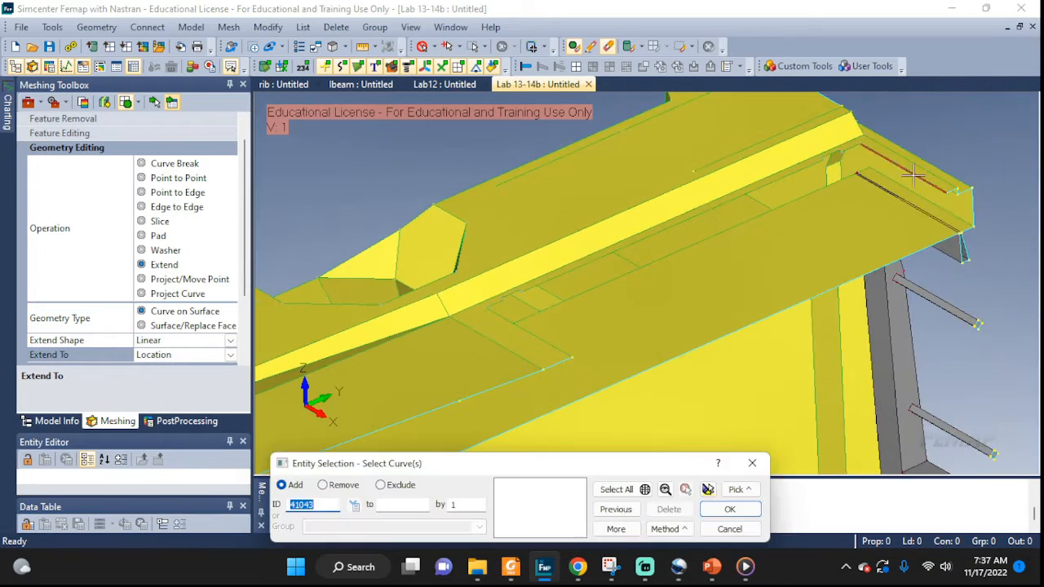
left_click(730, 510)
left_click(698, 514)
Extend the short edge curves of the small narrow slots in the lower plate to corner locations.
scroll(550, 314, "up", 5)
middle_click_drag(324, 275, 603, 316)
left_click(559, 303)
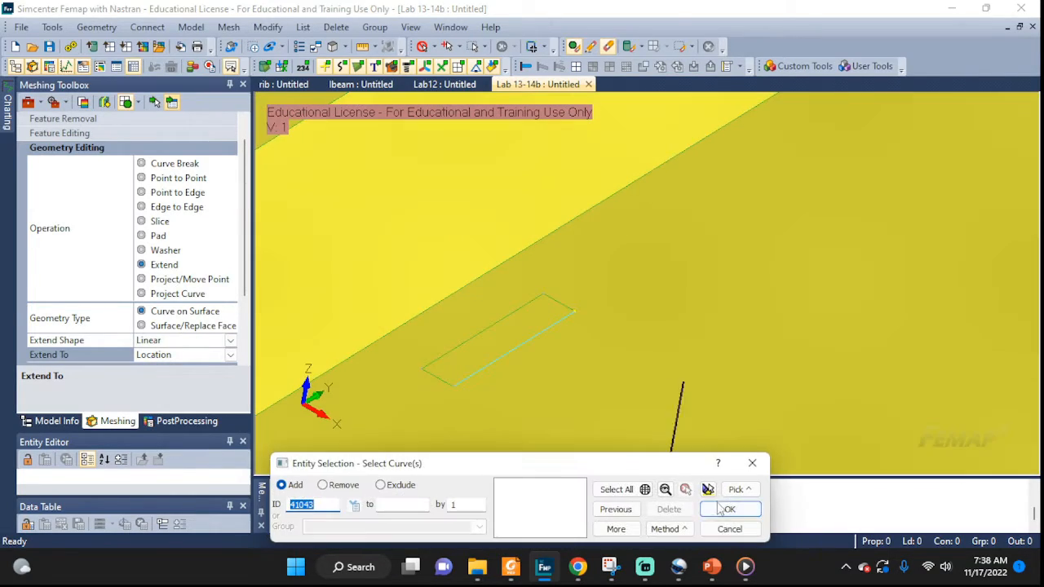
left_click(726, 511)
left_click(712, 515)
scroll(496, 376, "down", 4)
middle_click_drag(497, 376, 502, 310)
left_click(503, 301)
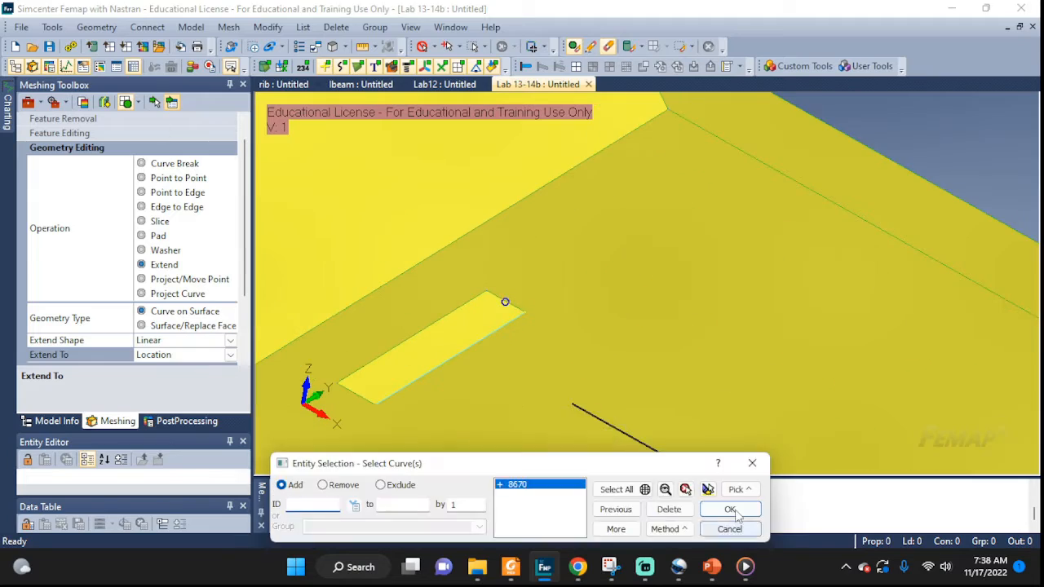
left_click(733, 512)
left_click(712, 515)
scroll(412, 321, "down", 5)
middle_click_drag(412, 321, 865, 384)
scroll(880, 266, "down", 4)
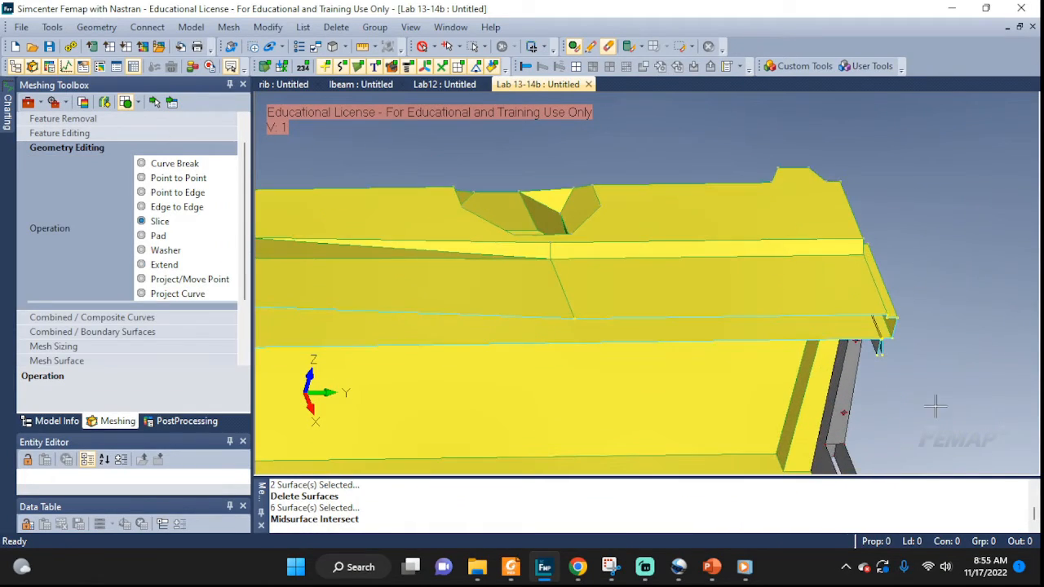
middle_click_drag(936, 406, 888, 304)
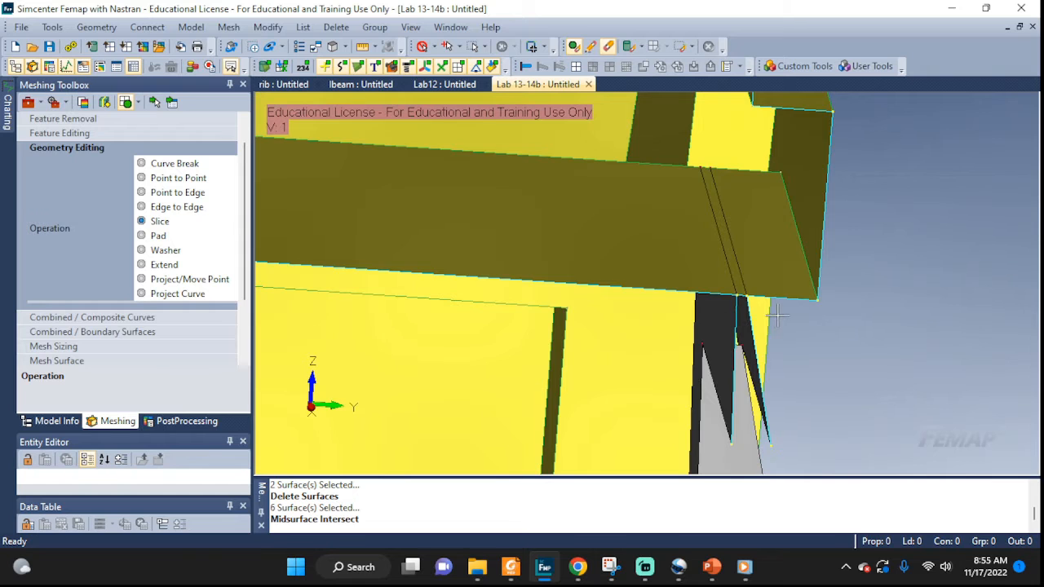
middle_click_drag(777, 316, 742, 286)
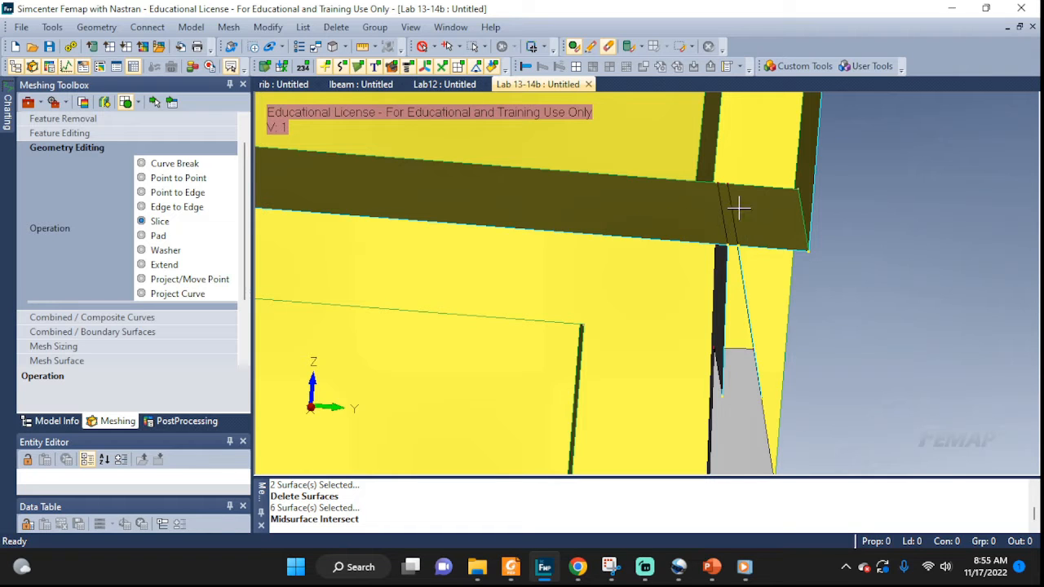
Undo the last surface deletion and midsurface intersection, and intersect the two end bracket plate surfaces with the hull's long lower ledge.
key("ctrl+z")
key("ctrl+z")
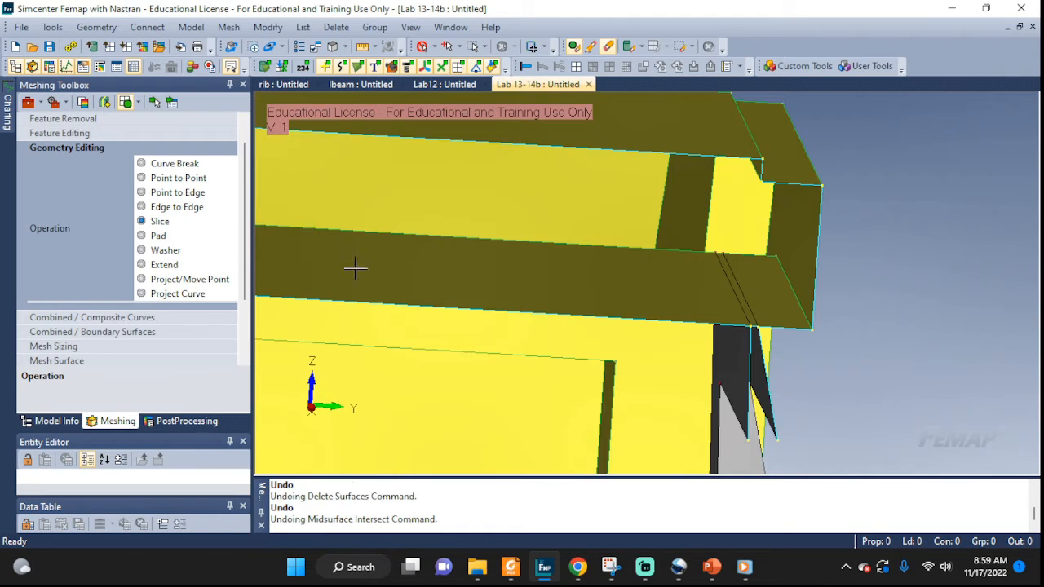
left_click(81, 30)
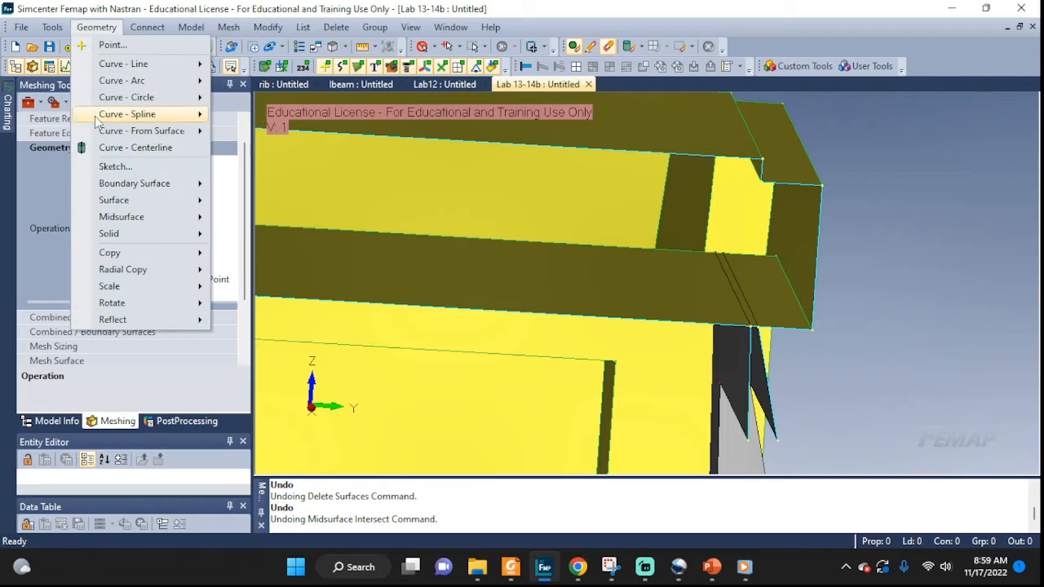
mouse_move(146, 219)
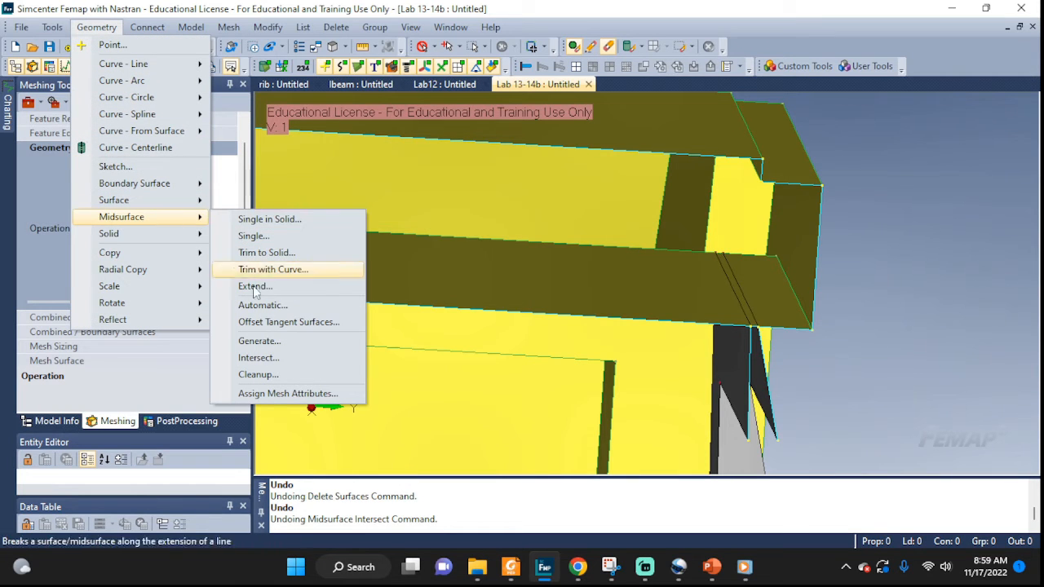
left_click(256, 359)
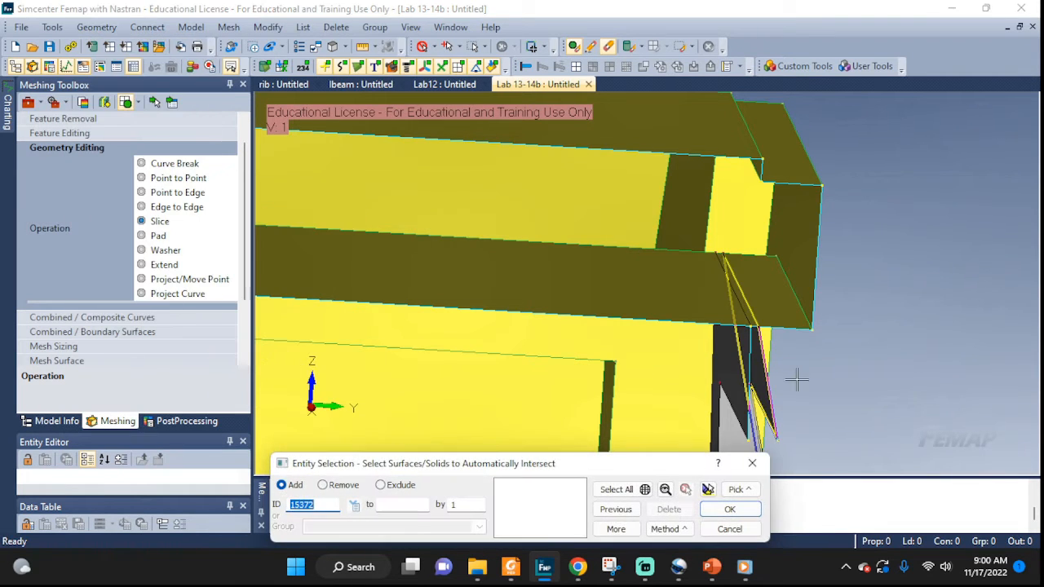
left_click(764, 392)
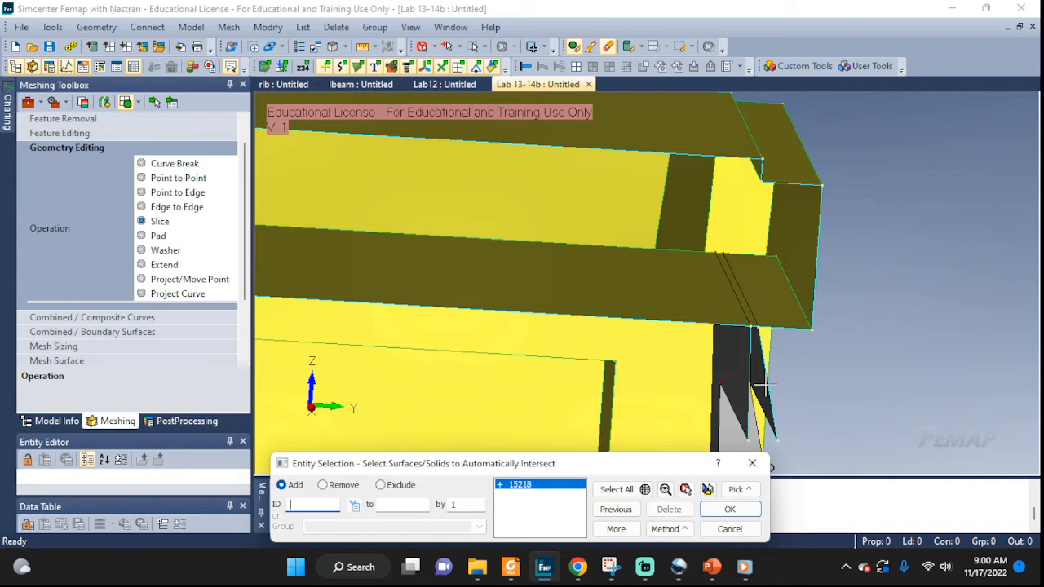
middle_click_drag(736, 380, 675, 329)
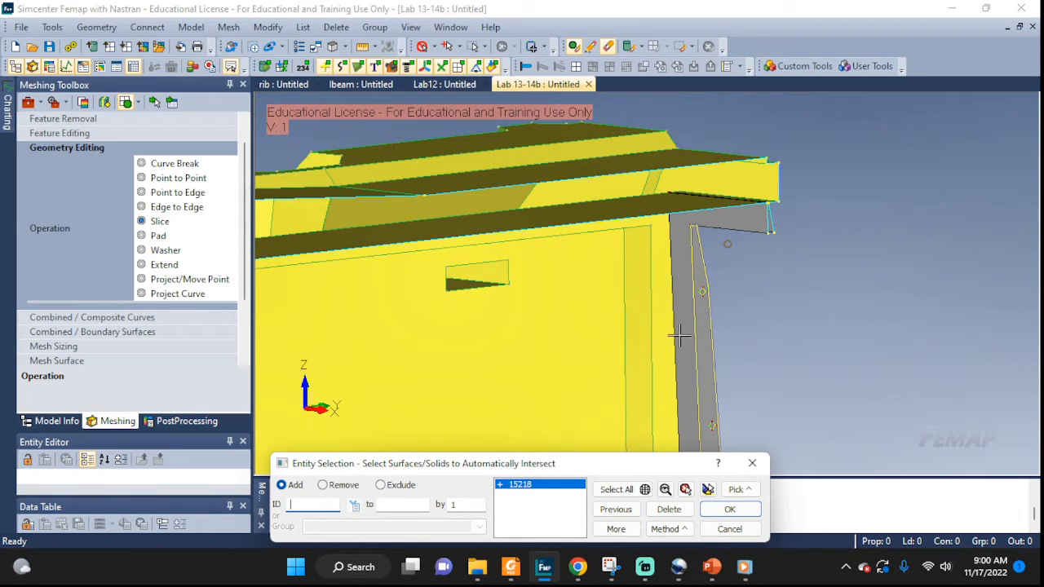
middle_click_drag(706, 265, 700, 371)
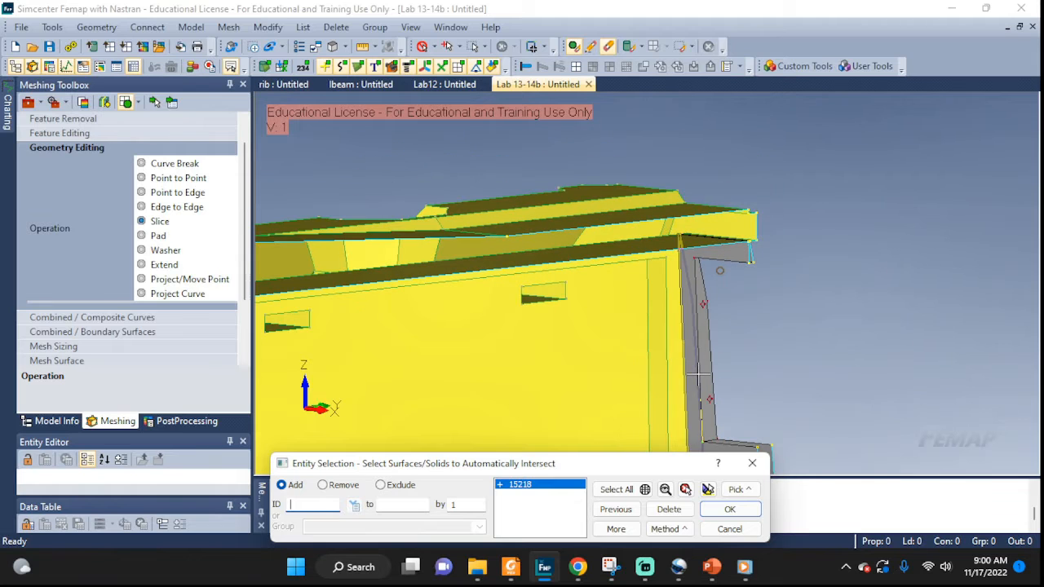
left_click(692, 377)
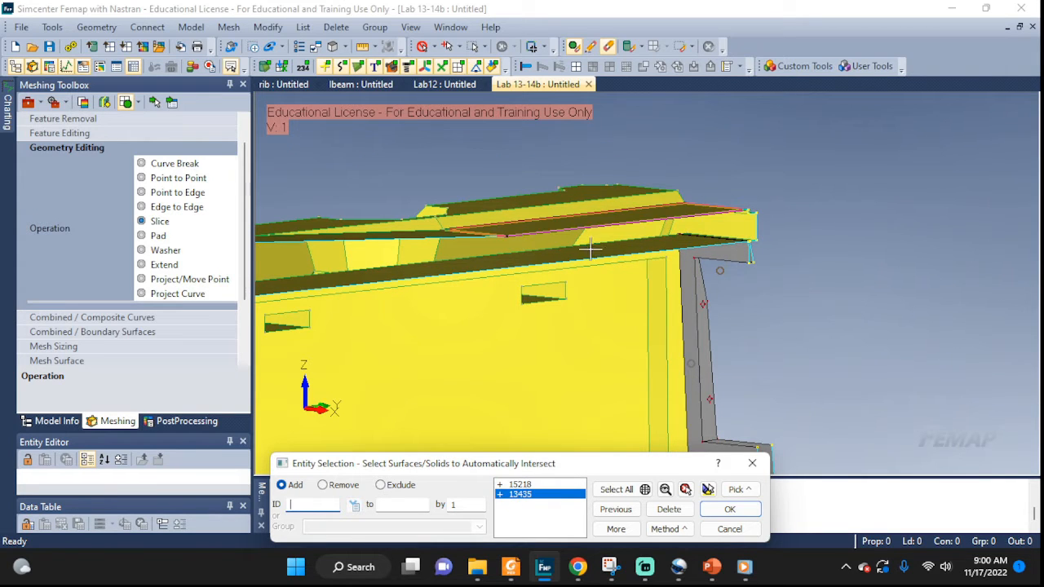
middle_click_drag(591, 247, 522, 347)
left_click(470, 359)
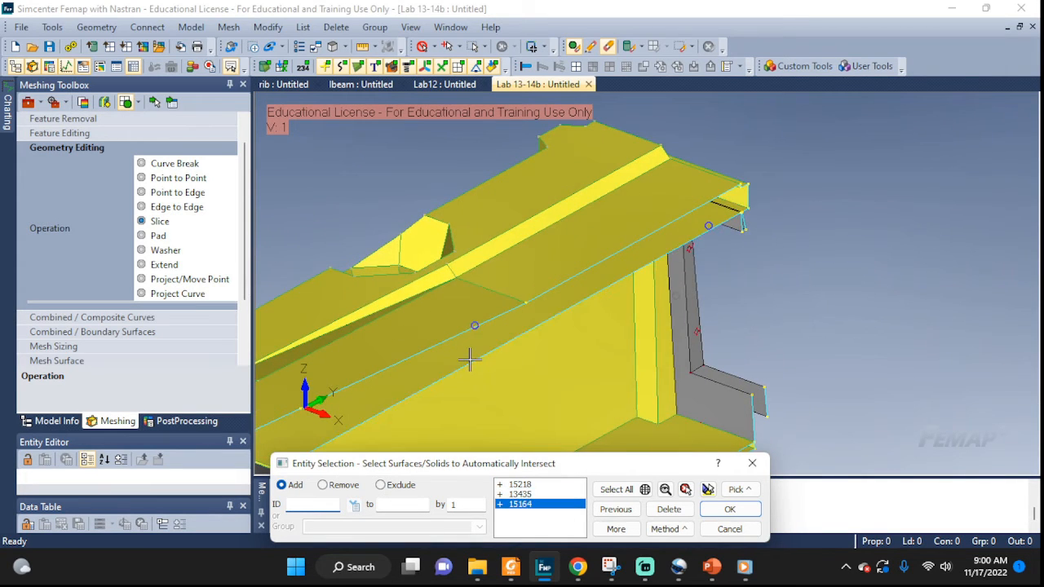
left_click(728, 510)
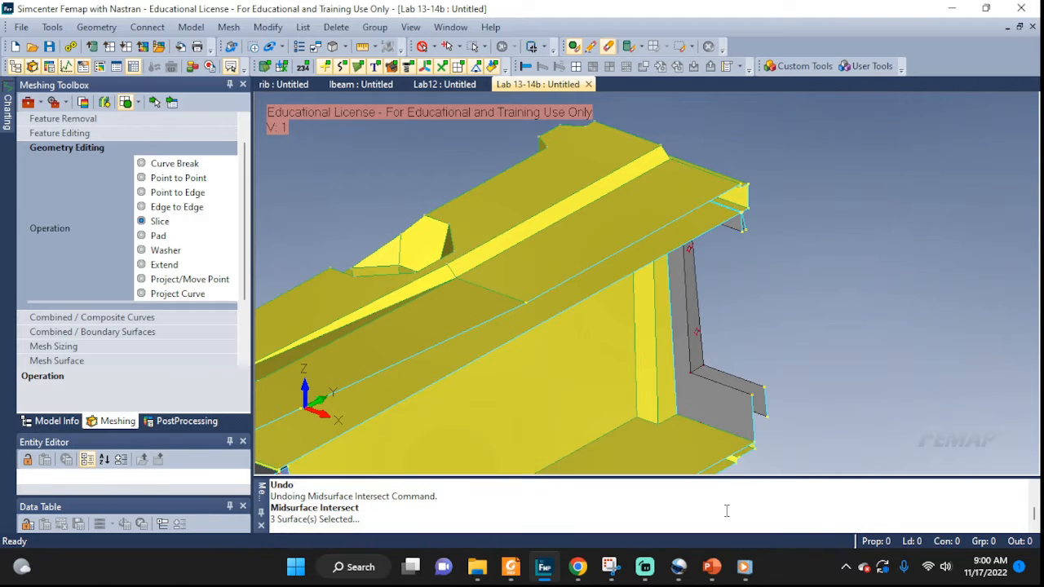
Delete the narrow strip of the long ledge surface enclosed between the two end bracket plates.
middle_click_drag(824, 310, 732, 296)
scroll(711, 249, "up", 6)
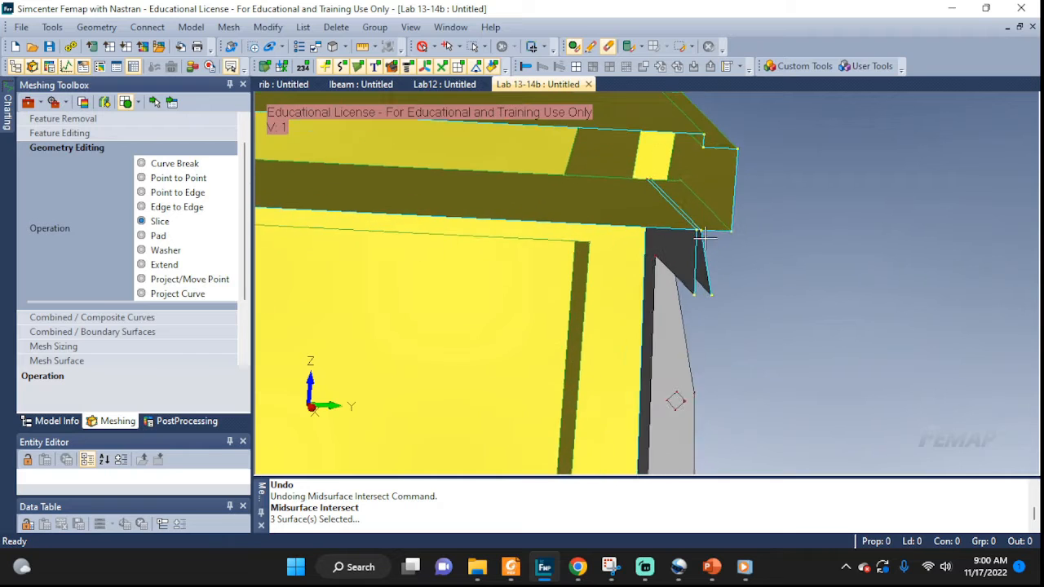
scroll(706, 269, "up", 5)
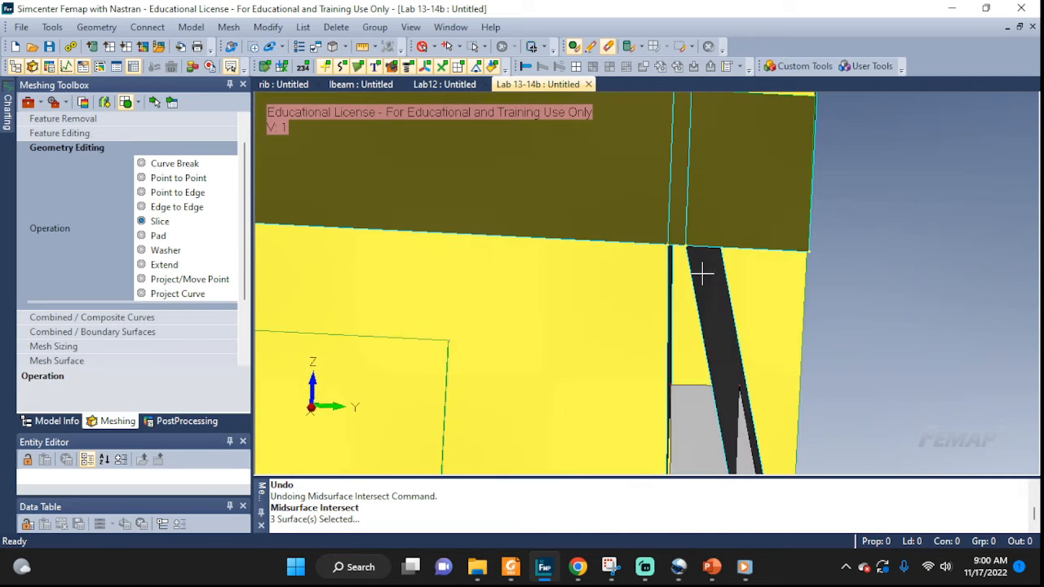
middle_click_drag(701, 267, 715, 308, "ctrl")
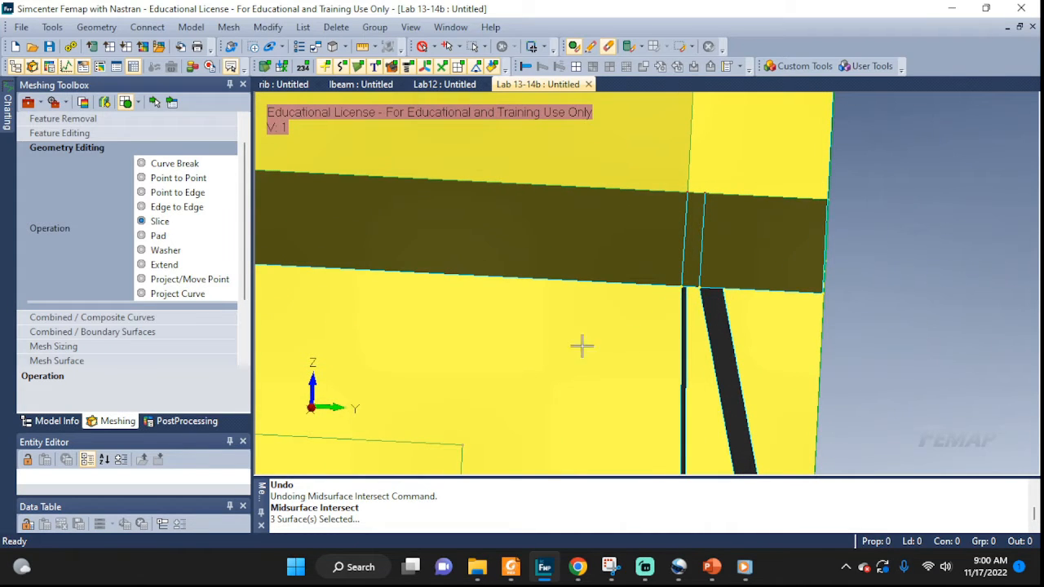
left_click(337, 26)
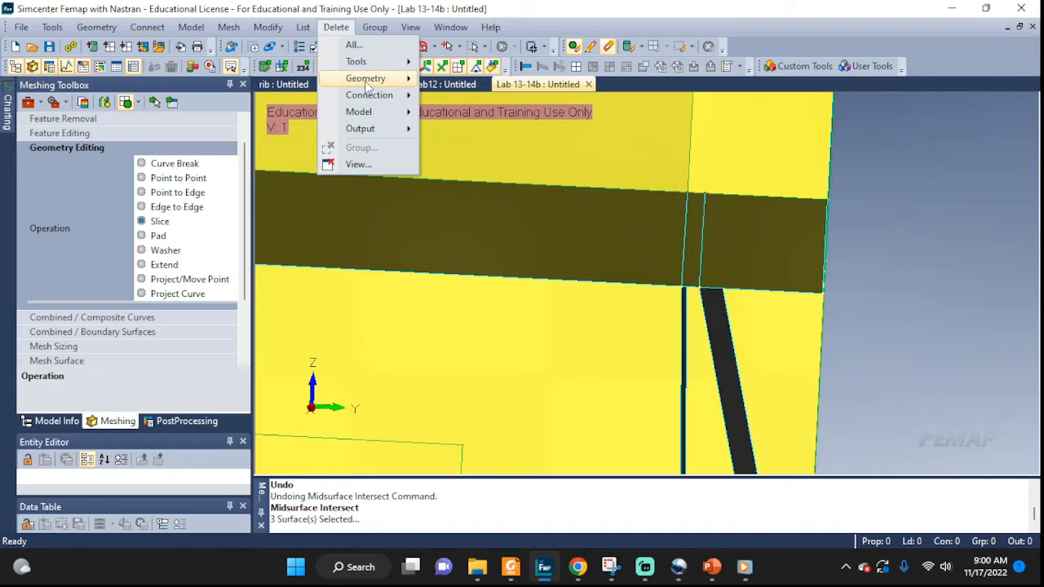
mouse_move(367, 87)
left_click(462, 134)
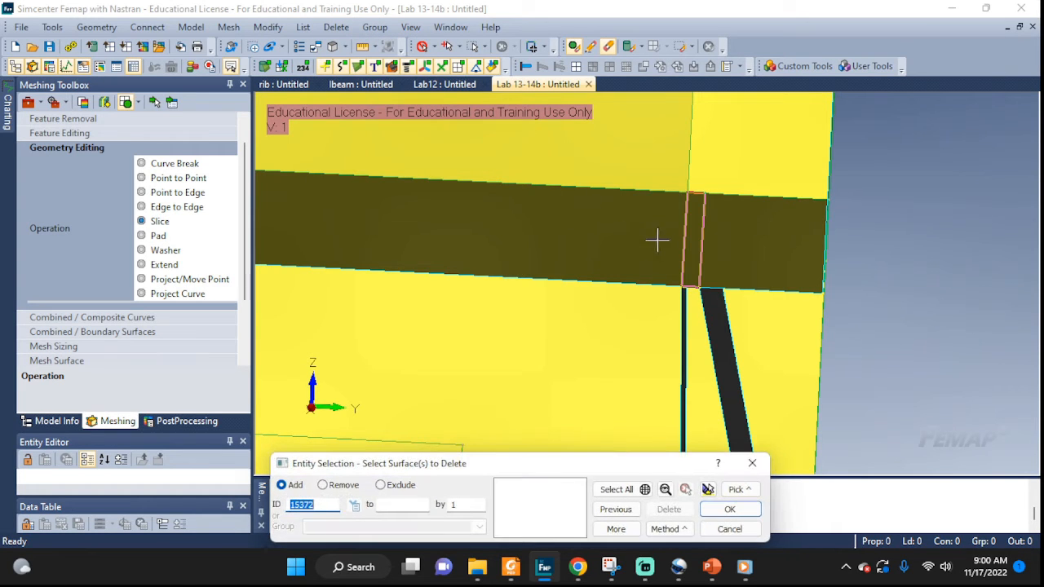
left_click(696, 234)
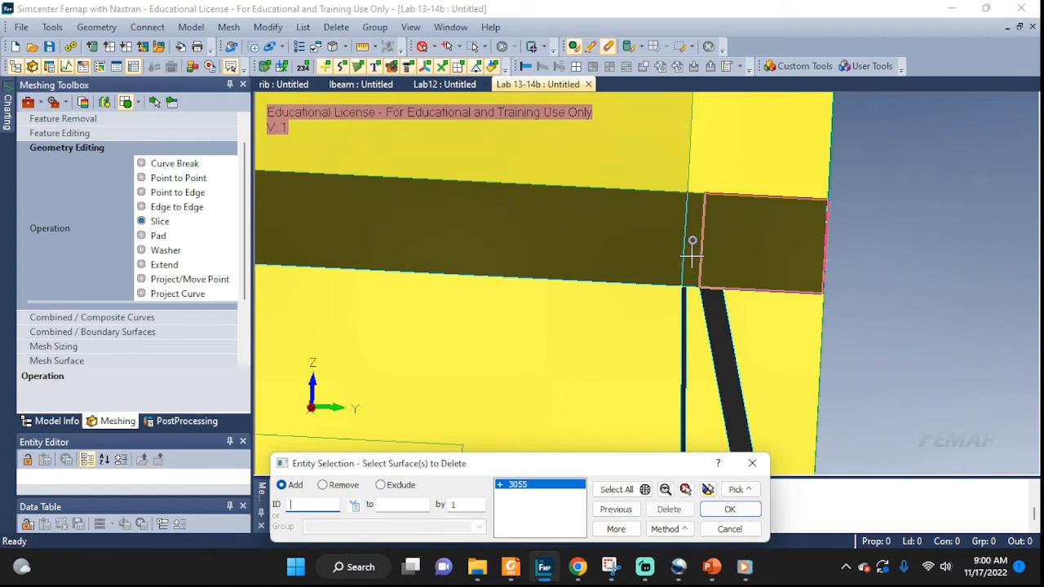
left_click(711, 510)
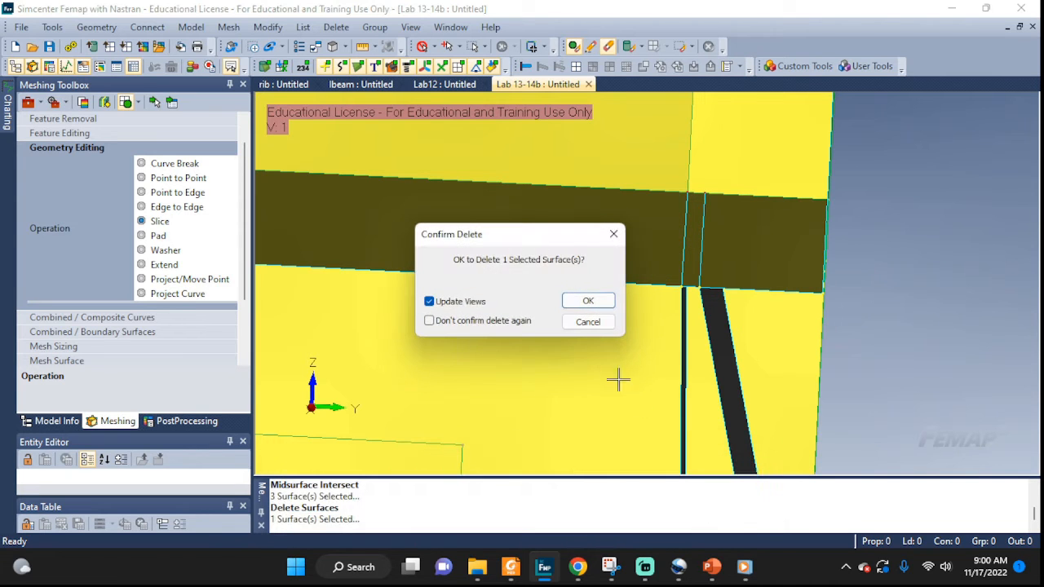
left_click(582, 299)
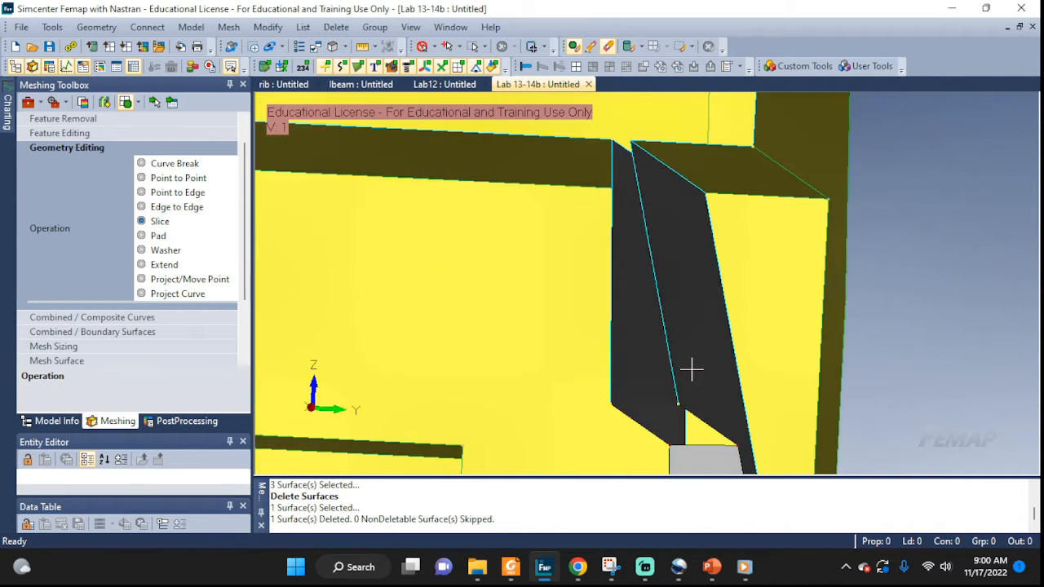
Start deleting geometry surfaces around the end bracket.
middle_click_drag(697, 372, 697, 377)
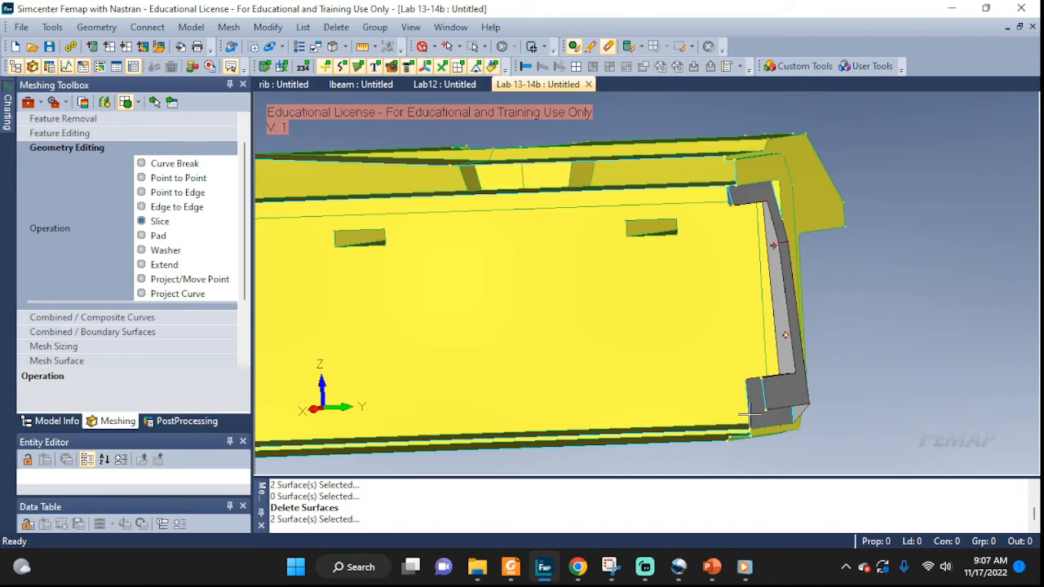
left_click(374, 27)
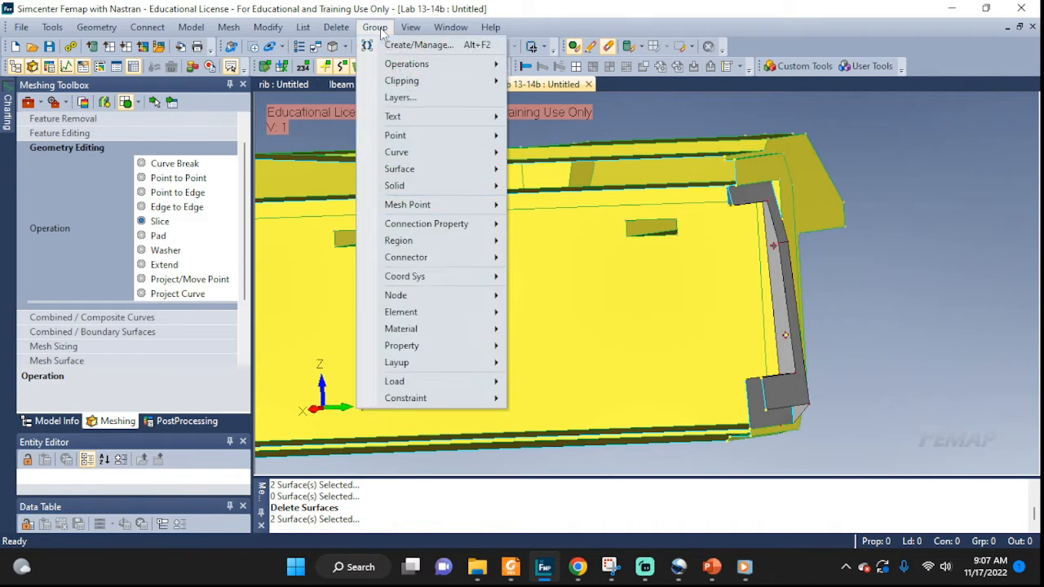
mouse_move(371, 85)
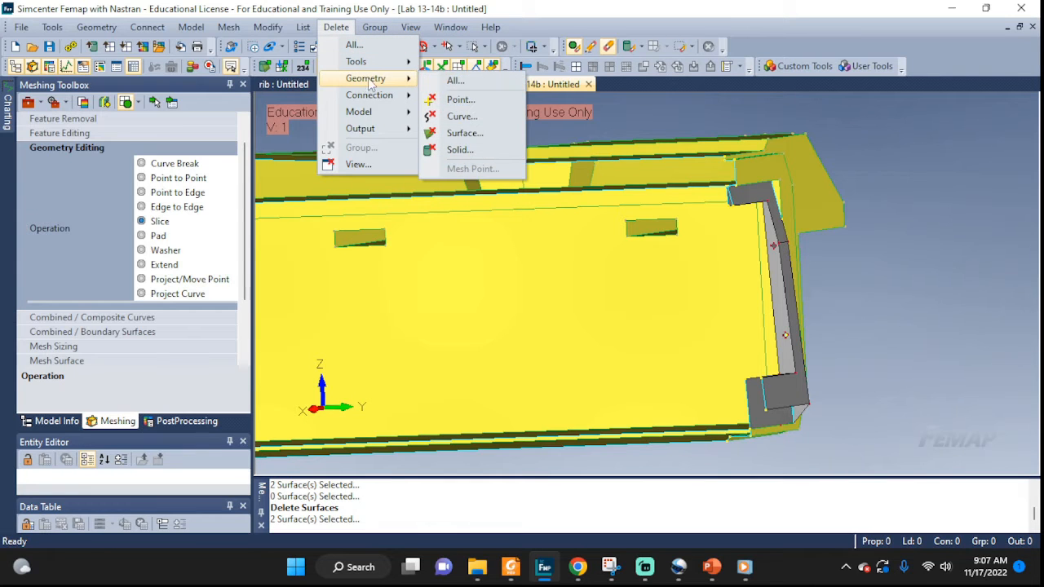
left_click(464, 134)
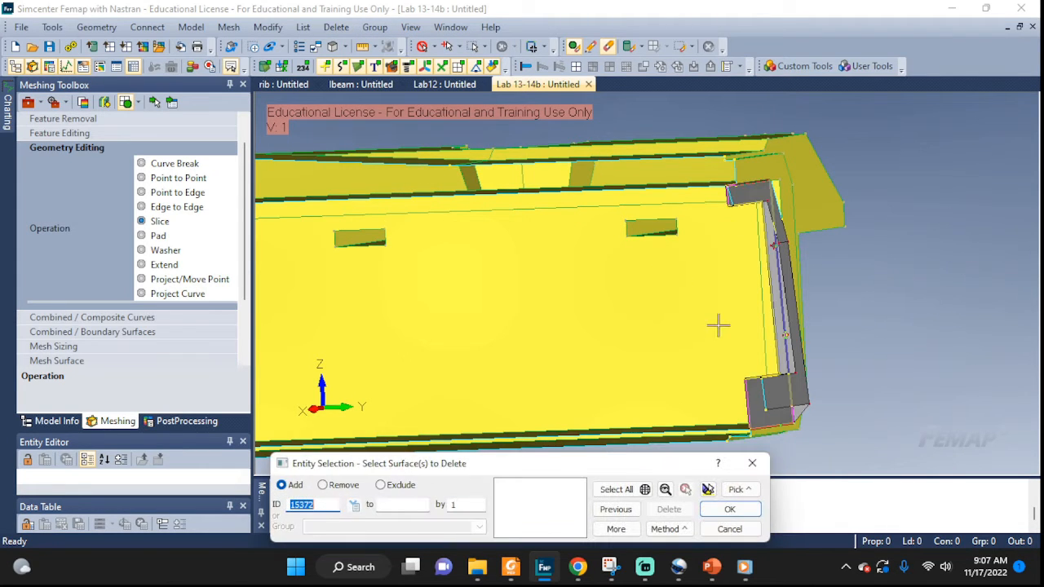
left_click(777, 391)
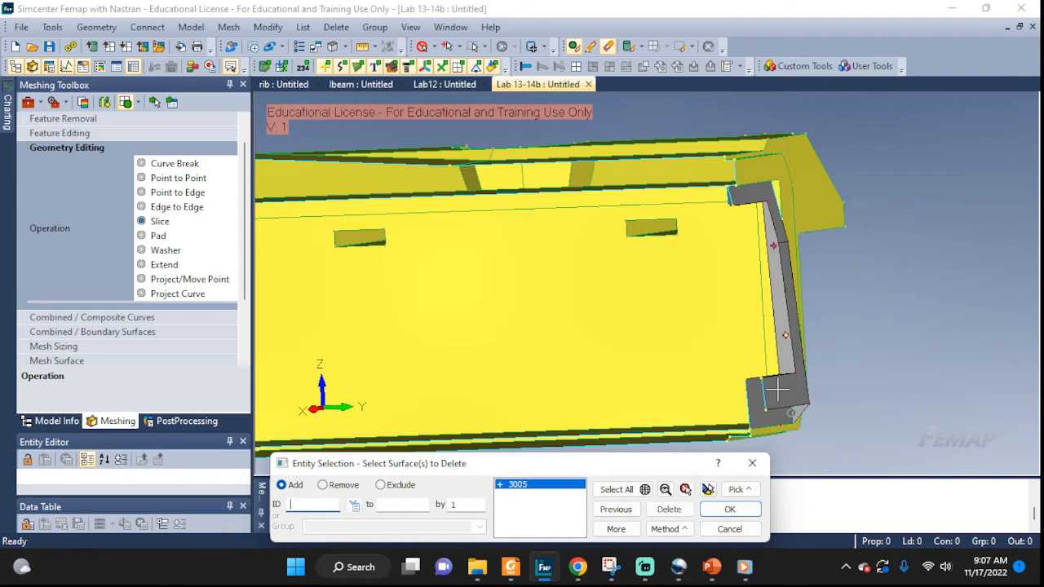
left_click(707, 490)
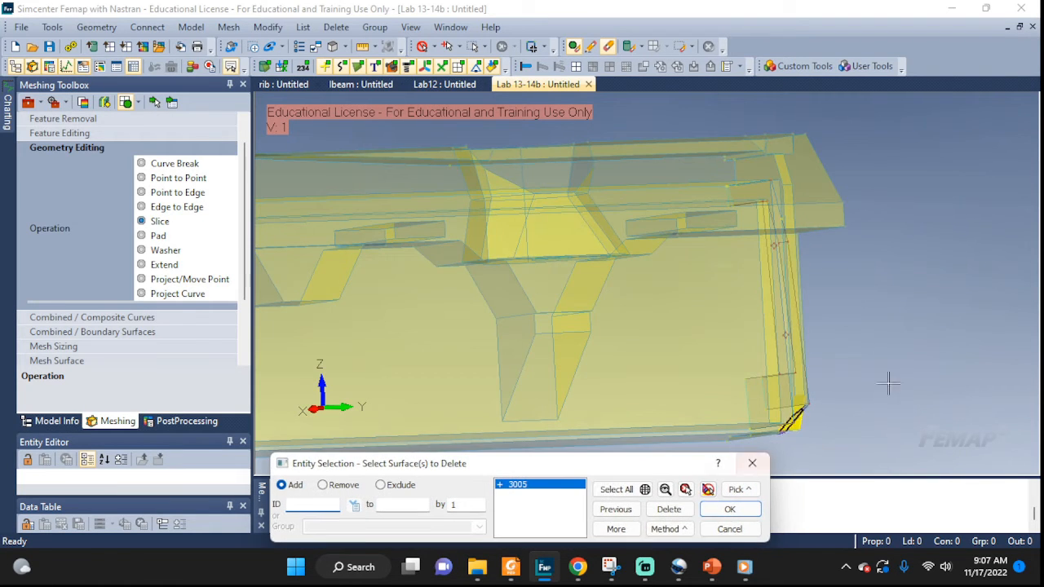
middle_click_drag(888, 384, 963, 373)
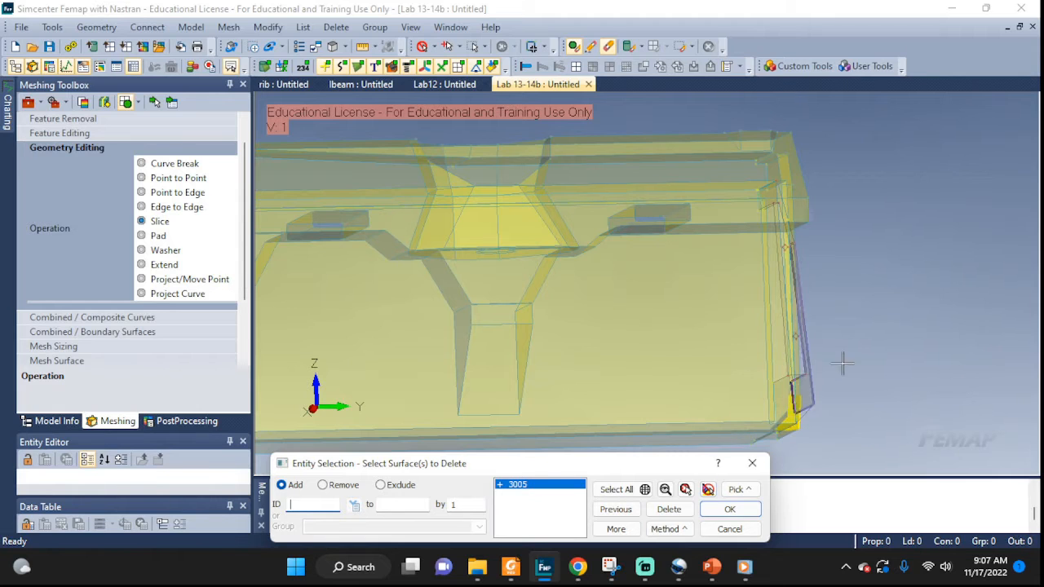
middle_click_drag(881, 383, 913, 366)
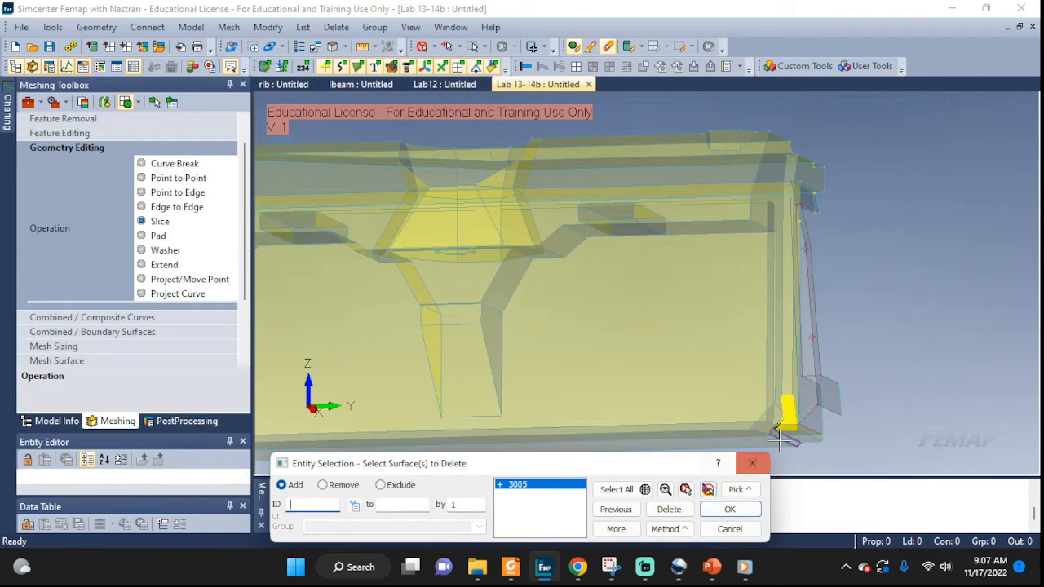
left_click(686, 491)
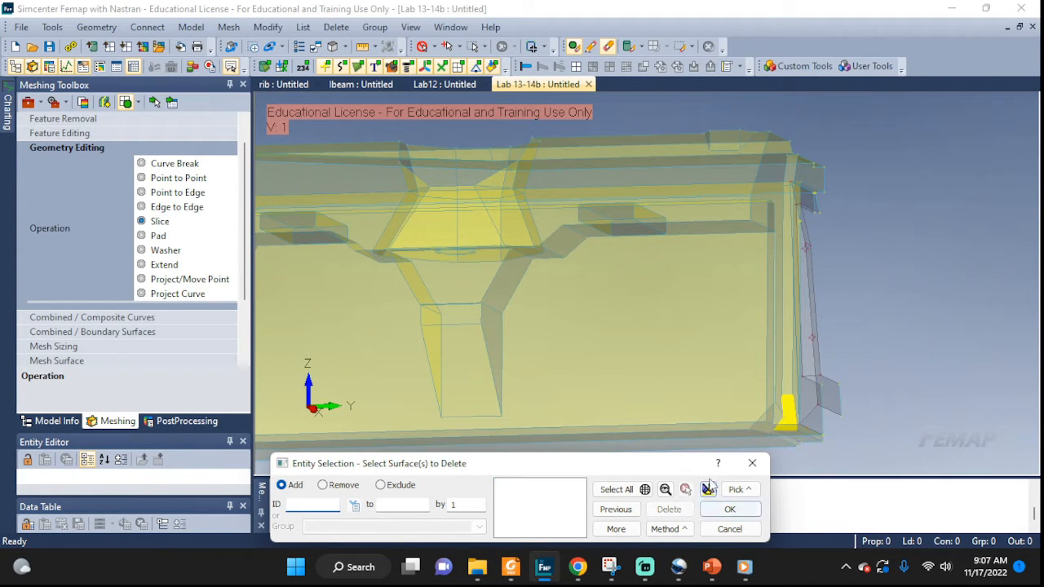
left_click(708, 490)
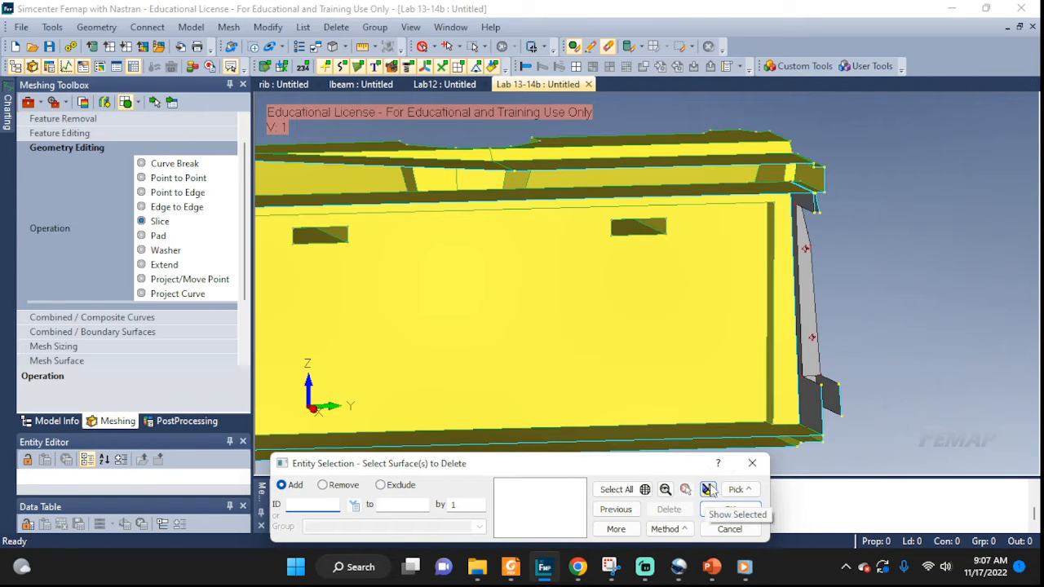
Delete the four leftover narrow surfaces of the end bracket, including its front, back and side faces along the hull's end edge.
left_click(842, 389)
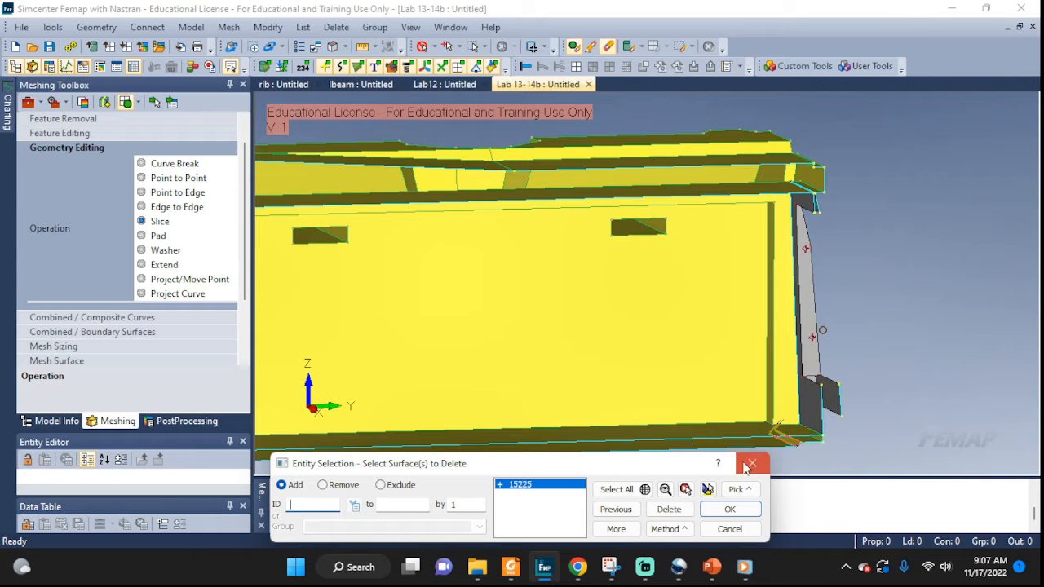
left_click(711, 489)
middle_click_drag(1001, 394, 625, 273)
scroll(651, 188, "up", 5)
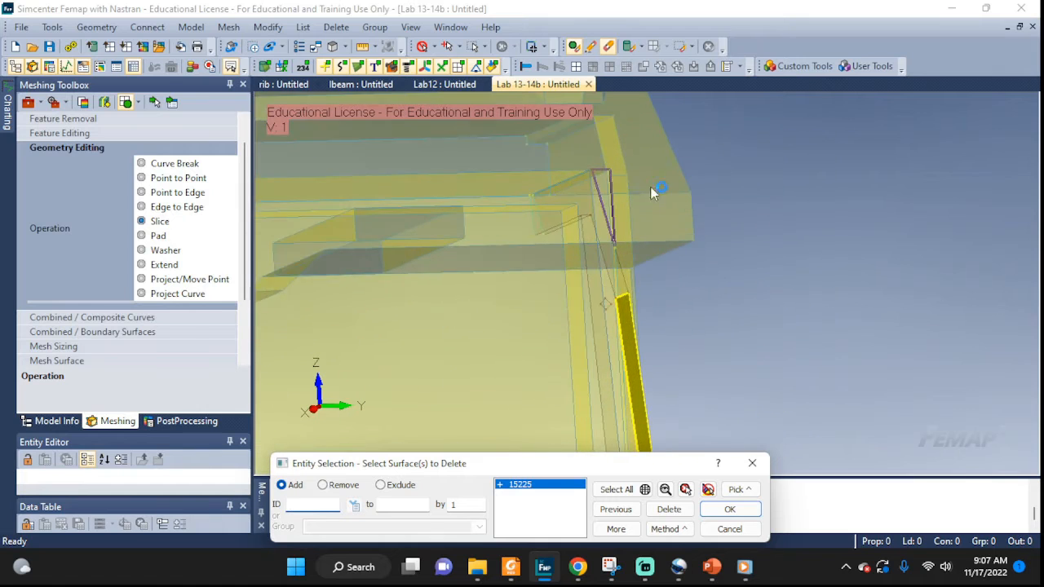
middle_click_drag(851, 259, 841, 258)
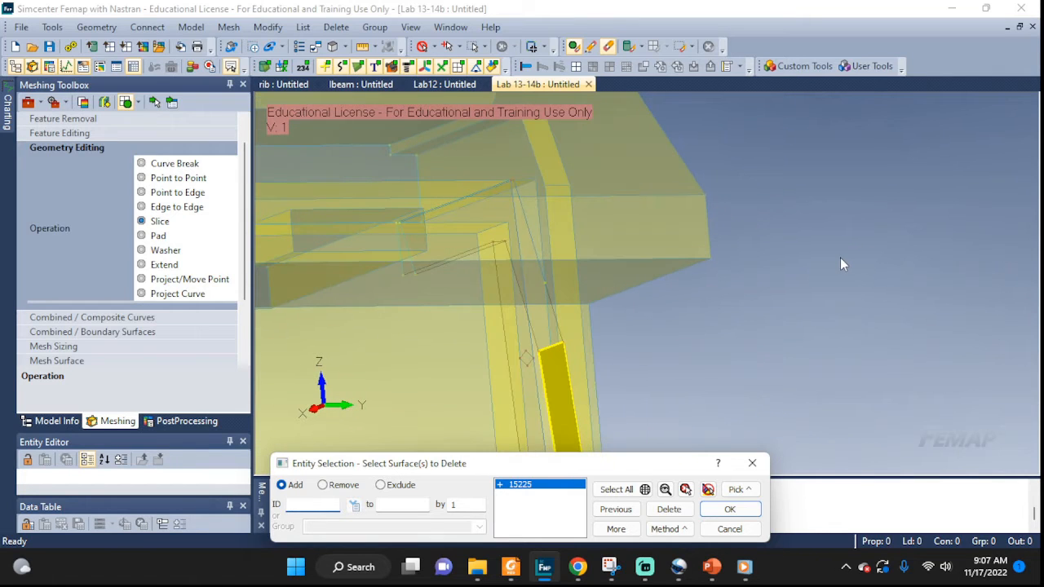
left_click(452, 250)
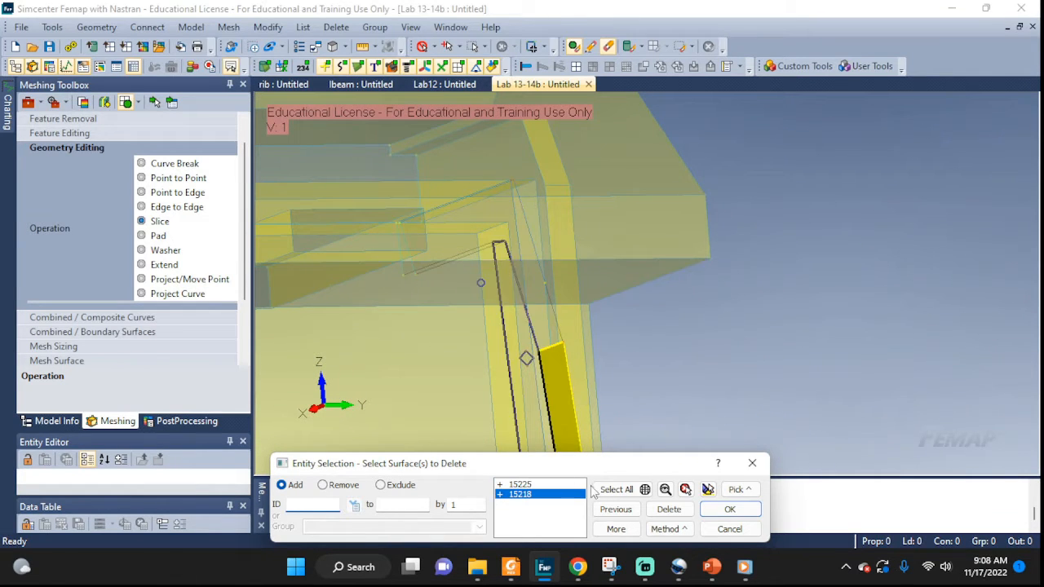
left_click(706, 490)
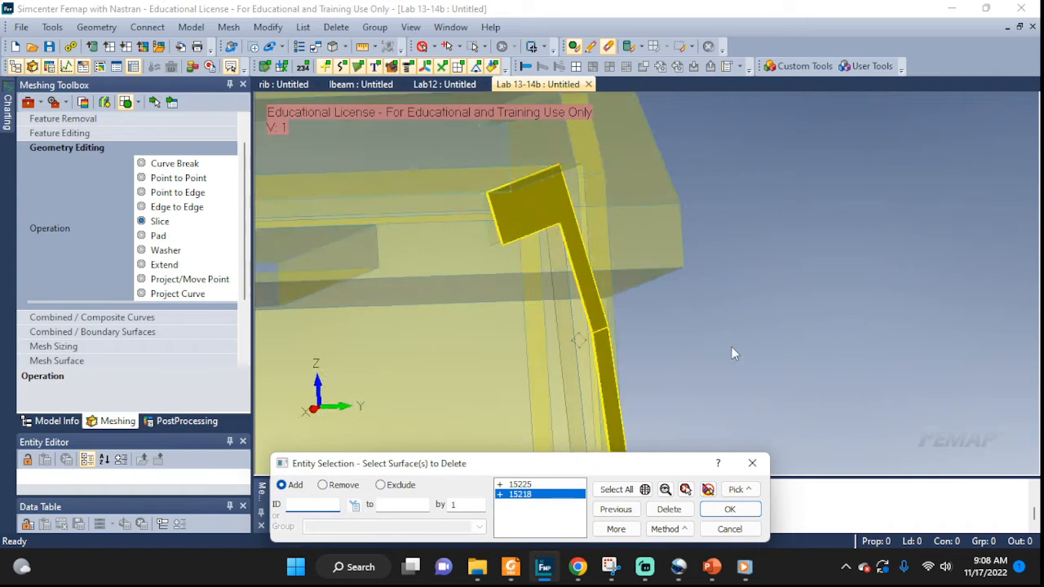
middle_click_drag(783, 356, 776, 219, "ctrl")
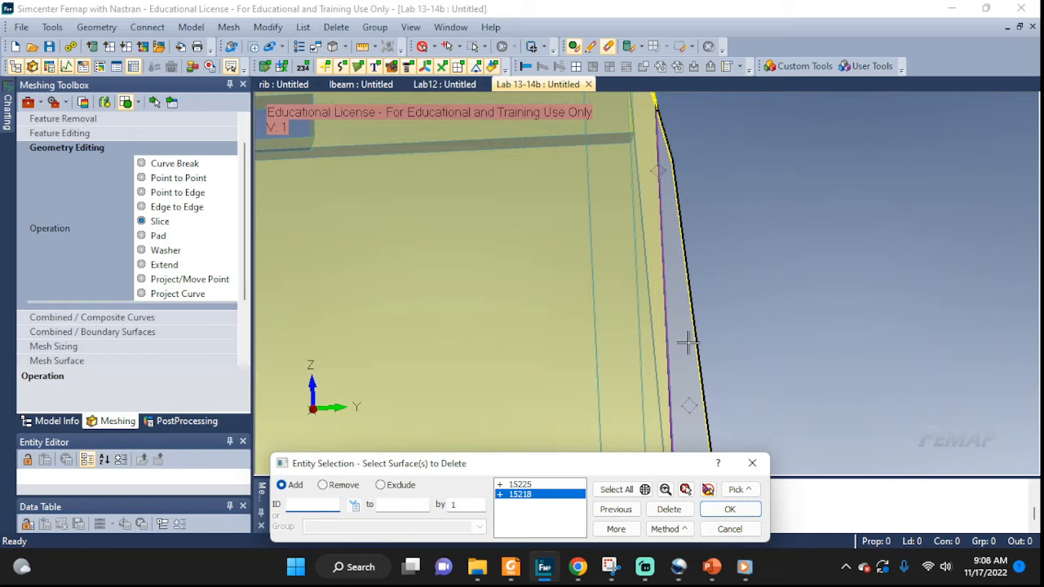
middle_click_drag(689, 346, 737, 244)
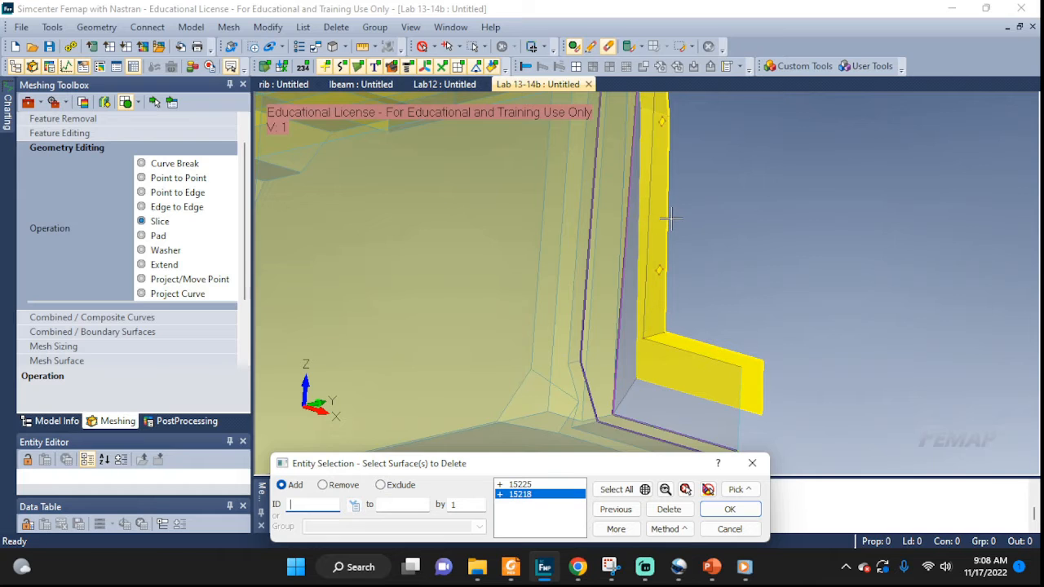
middle_click_drag(671, 221, 643, 312, "ctrl")
left_click(638, 279)
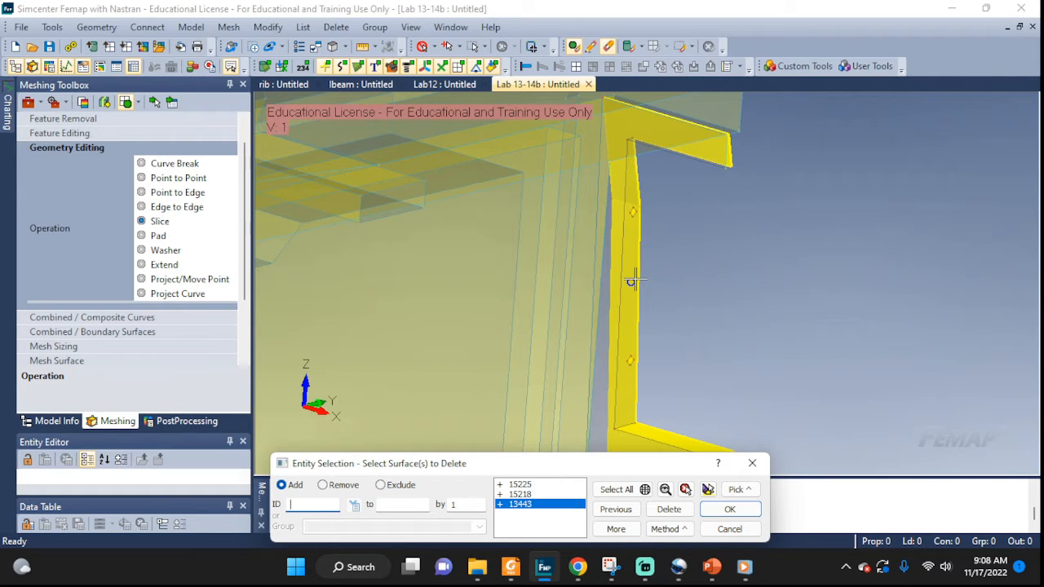
left_click(711, 503)
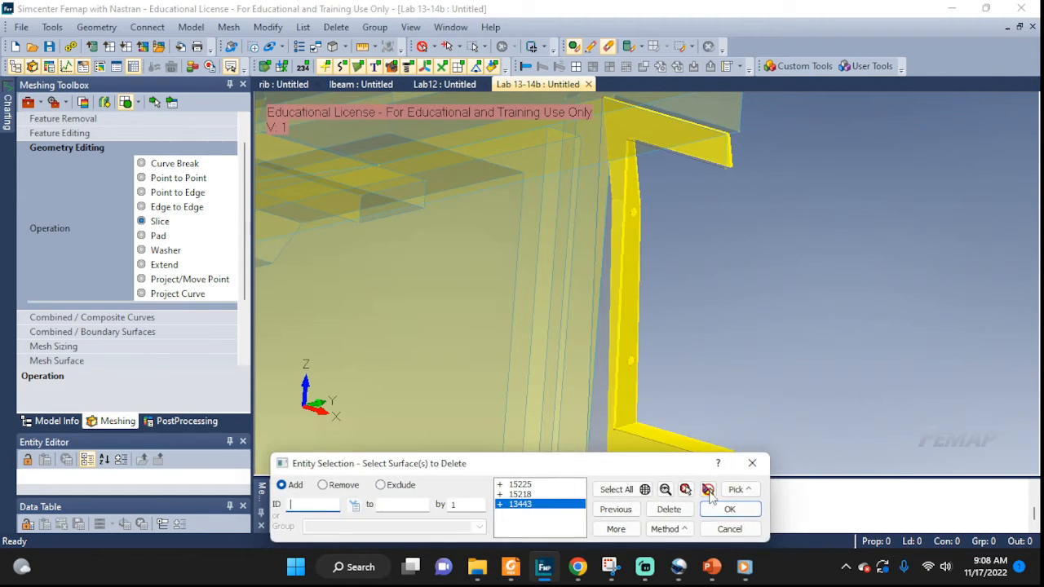
middle_click_drag(760, 331, 698, 368)
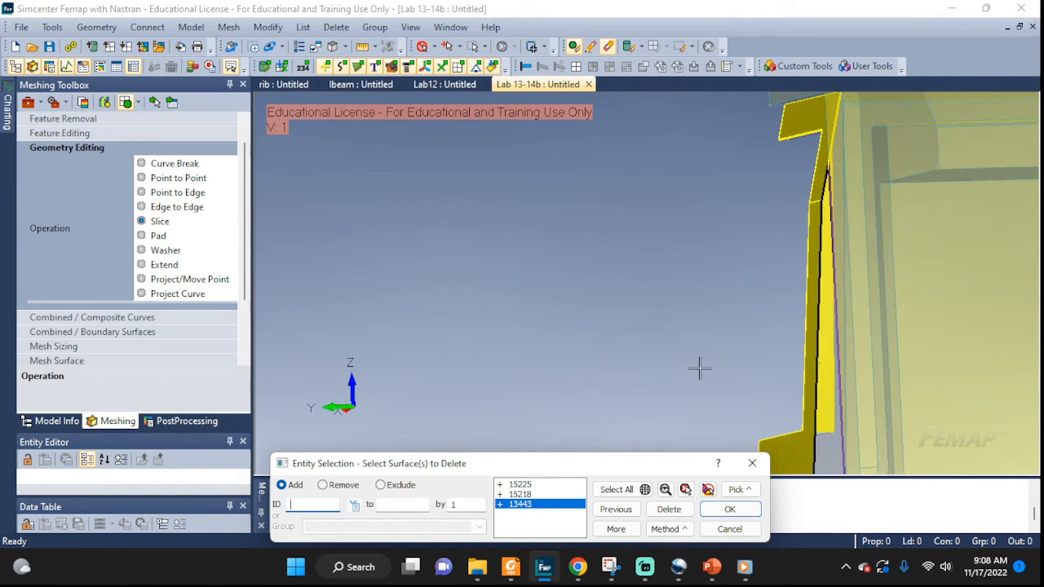
left_click(820, 422)
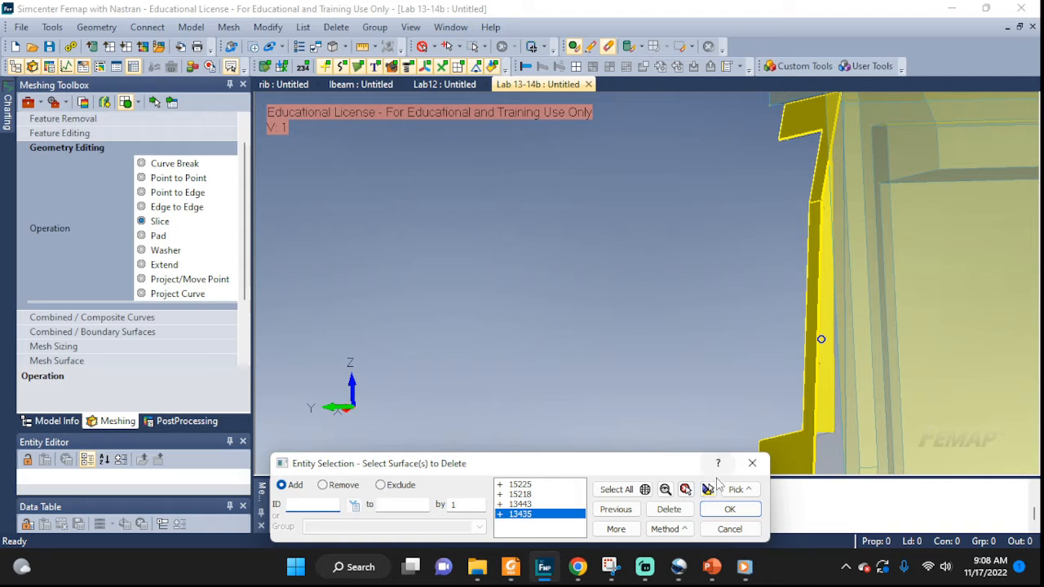
middle_click_drag(702, 436, 991, 311)
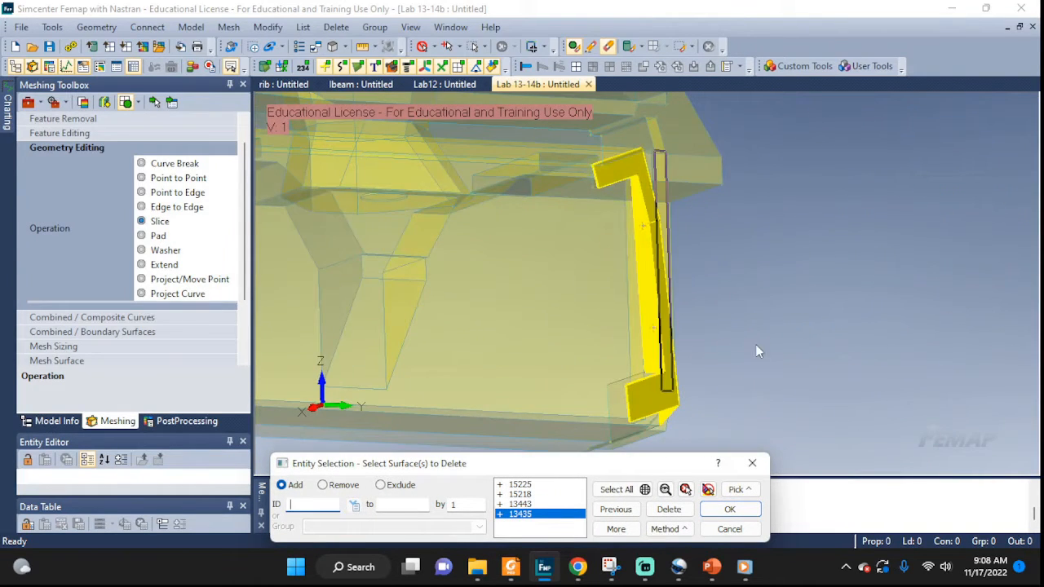
middle_click_drag(755, 344, 805, 326)
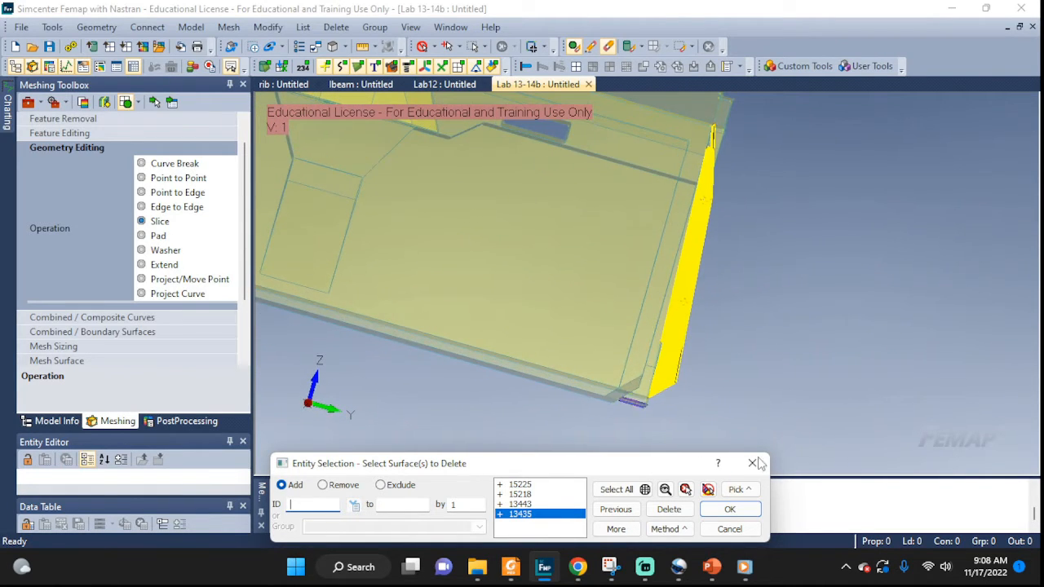
left_click(723, 512)
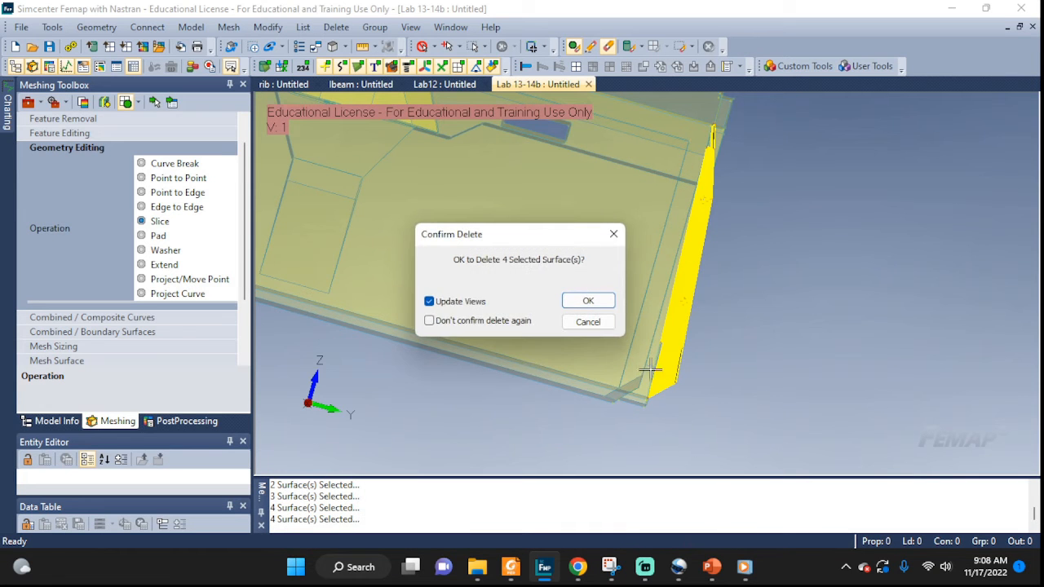
left_click(591, 300)
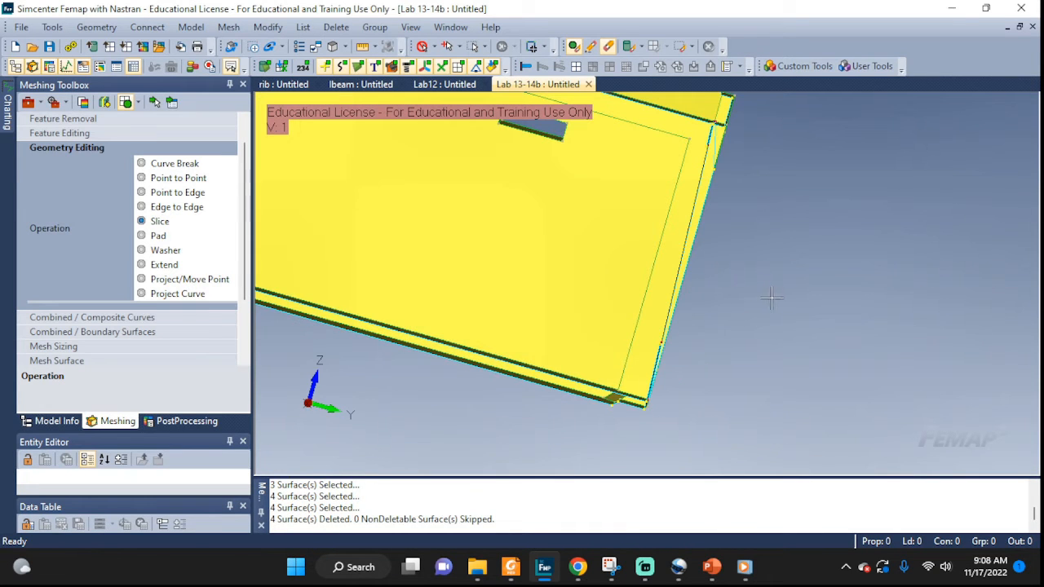
Define the view's clipping plane through points 26578, 26580 and 4464 at the ledge end beside the dark front section.
middle_click_drag(770, 298, 815, 271)
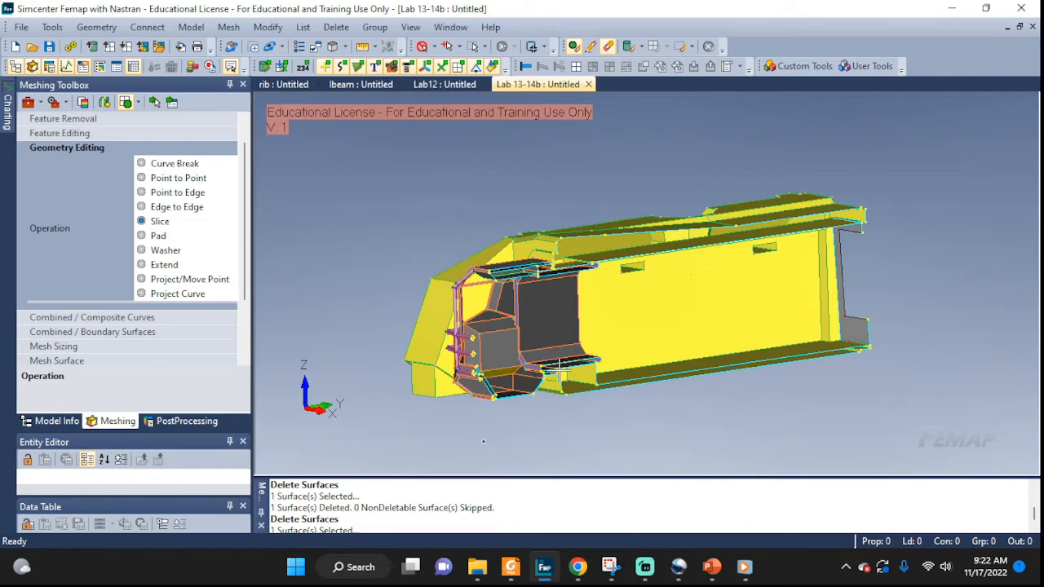
mouse_move(614, 326)
middle_mouse_down()
mouse_move(627, 324)
mouse_move(636, 301)
mouse_move(607, 328)
middle_mouse_up()
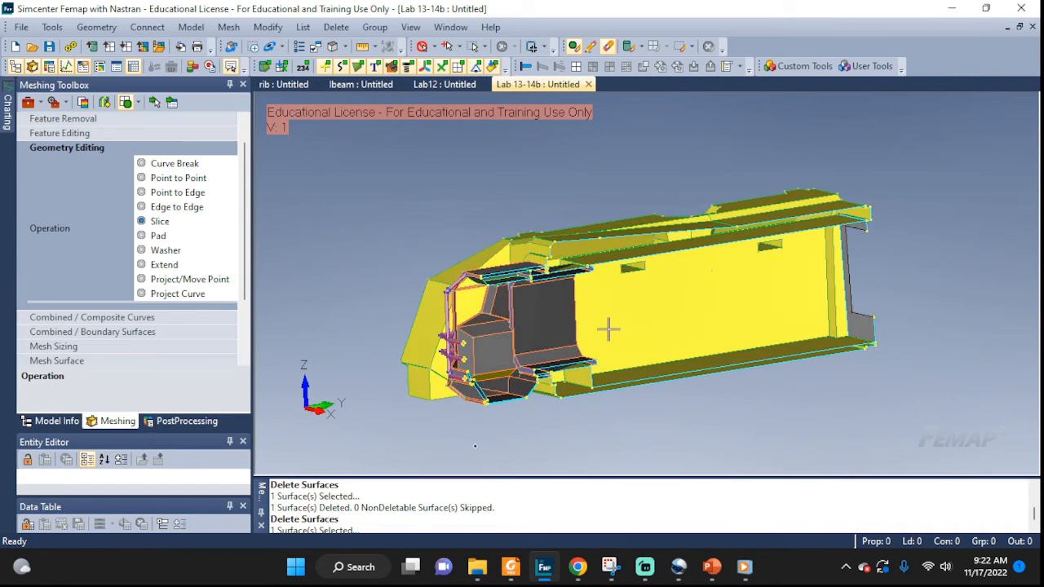
scroll(614, 259, "up", 5)
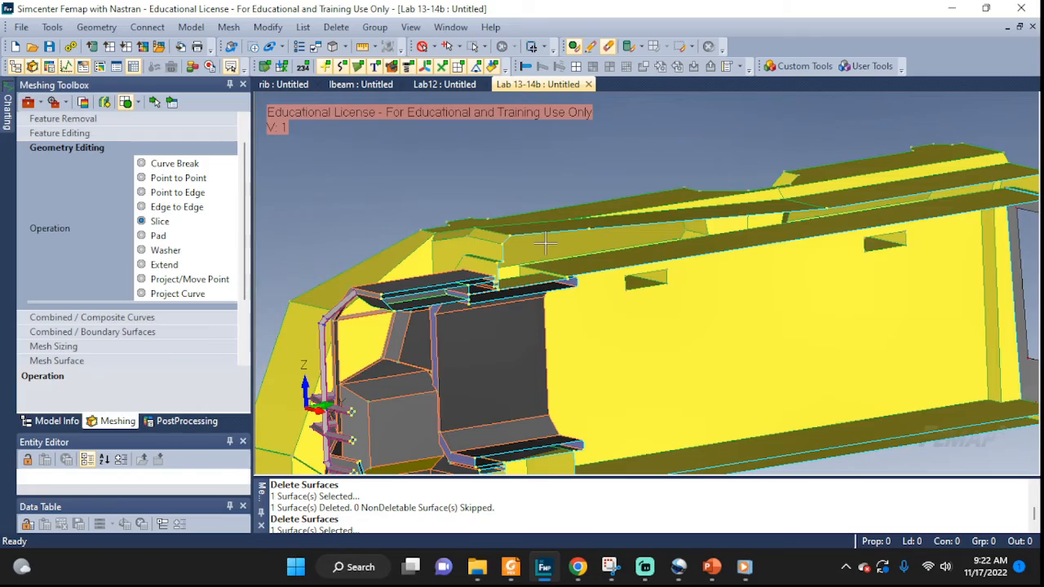
middle_click_drag(545, 243, 596, 303)
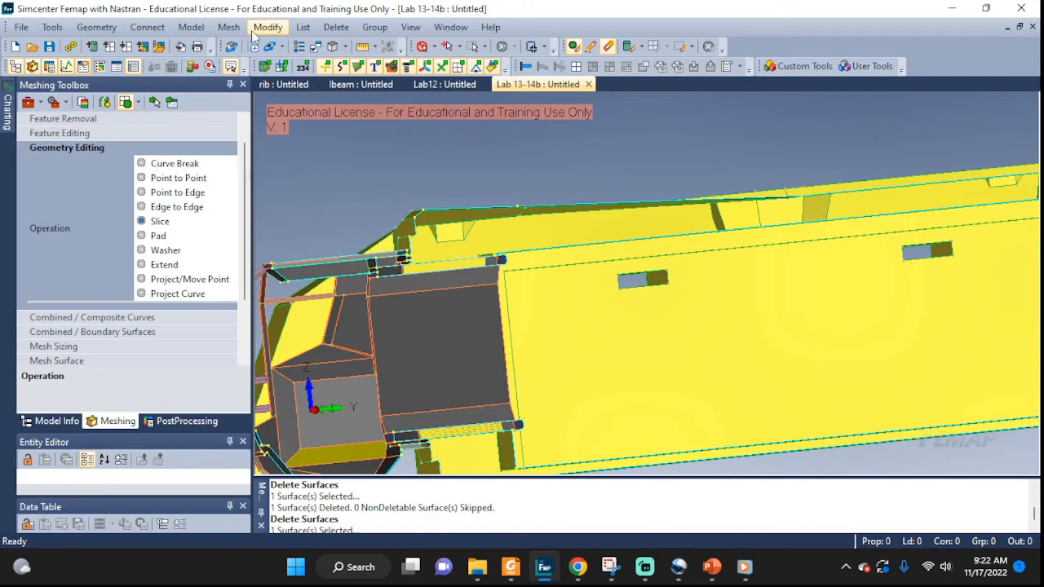
left_click(343, 48)
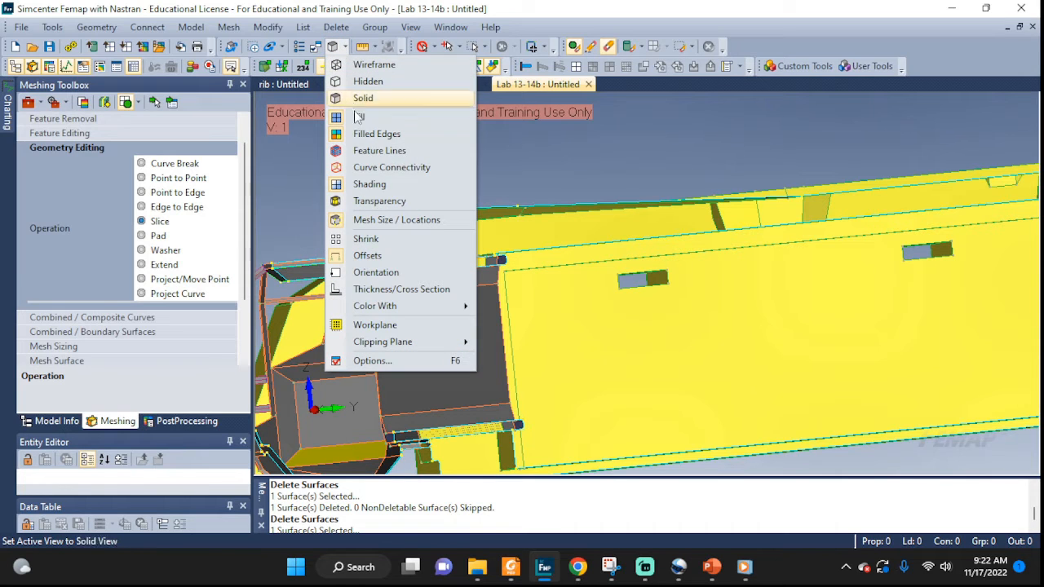
mouse_move(373, 346)
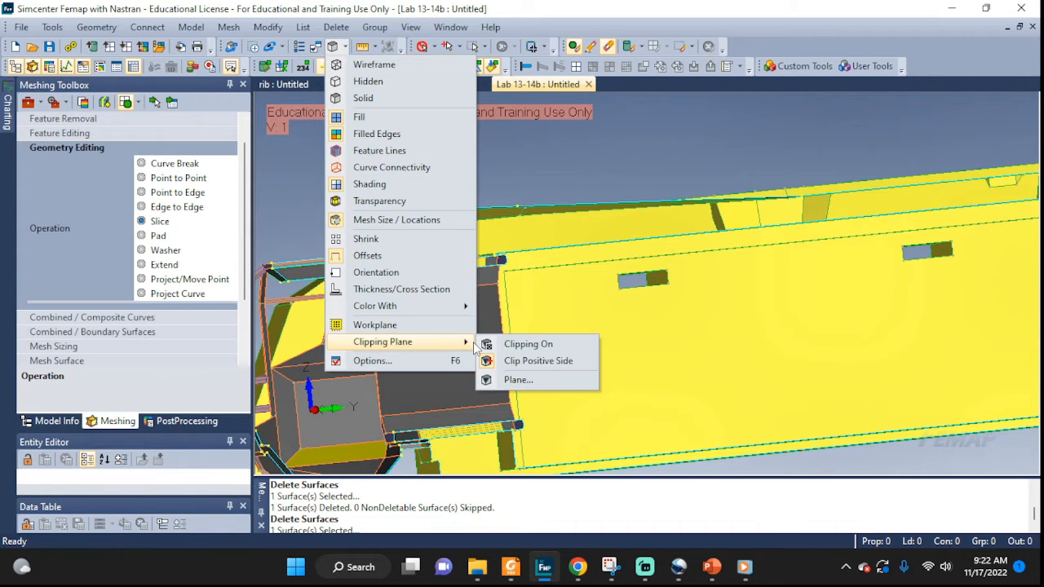
left_click(518, 380)
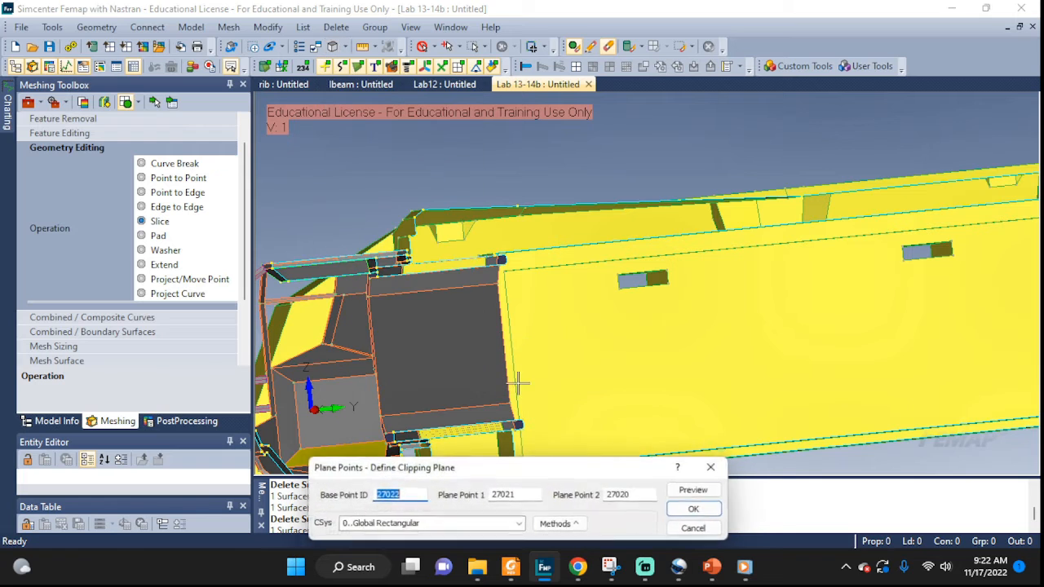
scroll(508, 339, "down", 3)
middle_click_drag(506, 341, 495, 350)
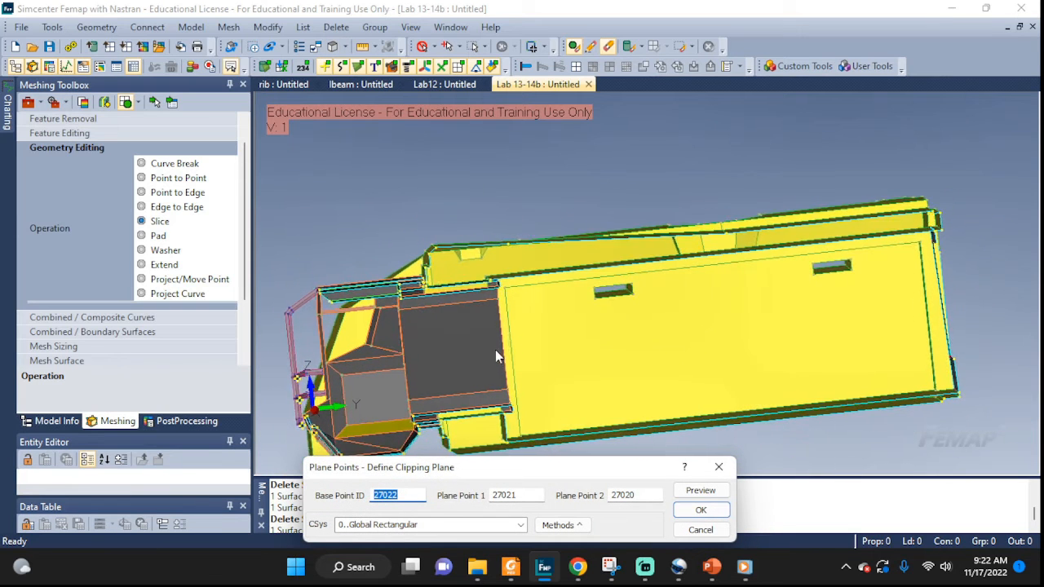
scroll(487, 279, "up", 6)
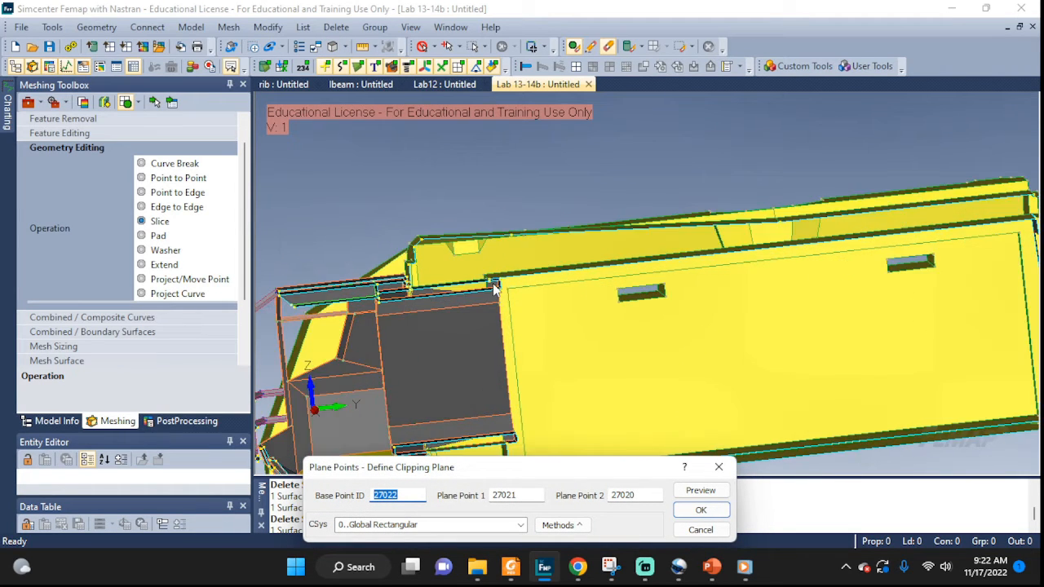
middle_click_drag(495, 290, 501, 292)
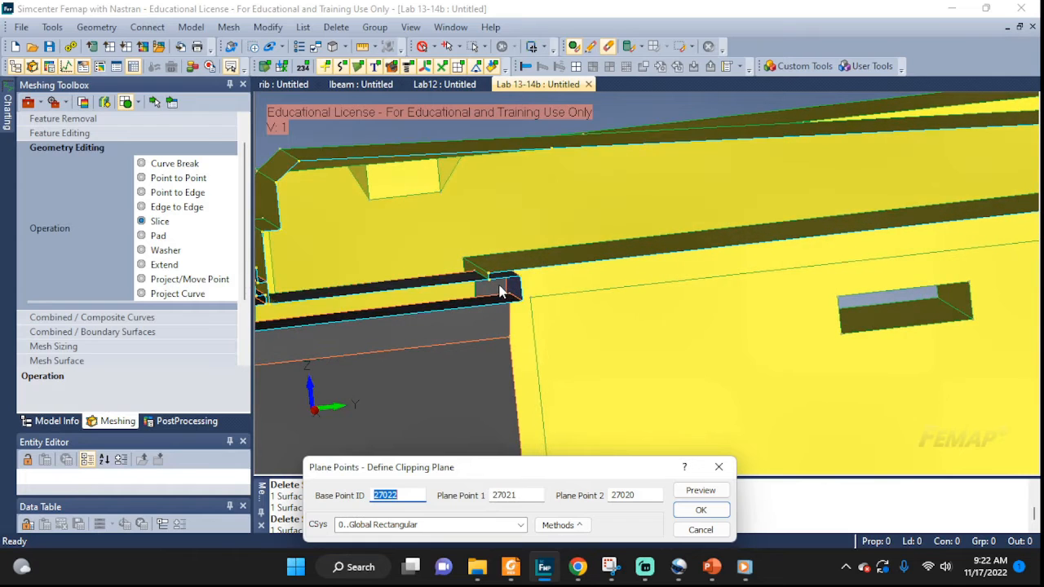
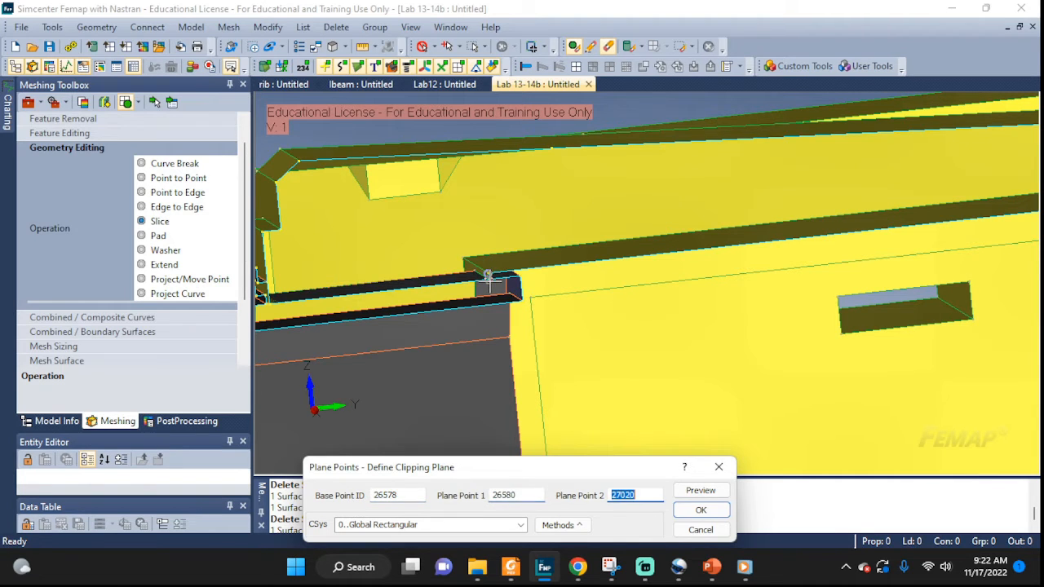
left_click(463, 259)
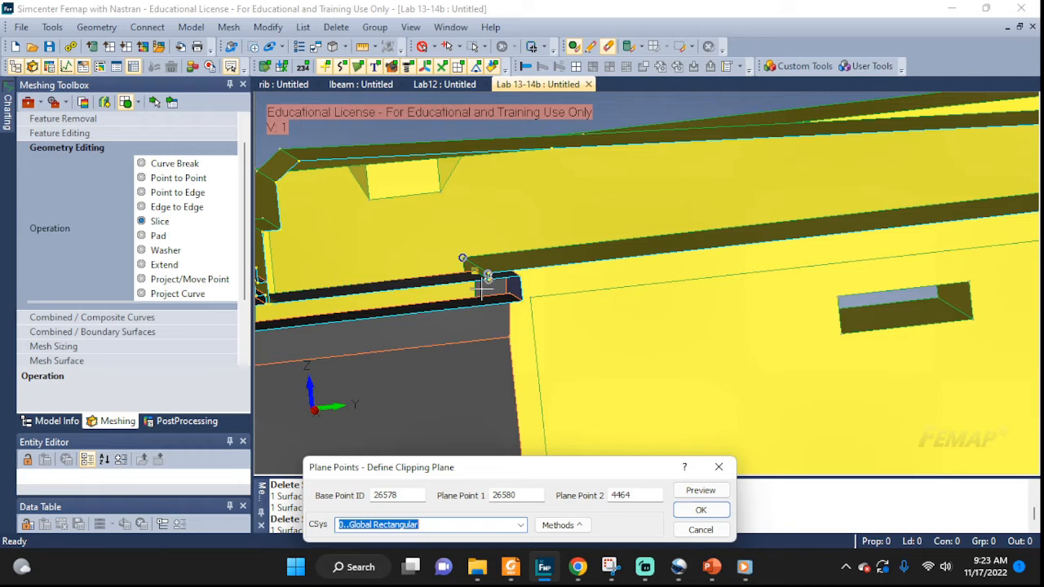
left_click(699, 511)
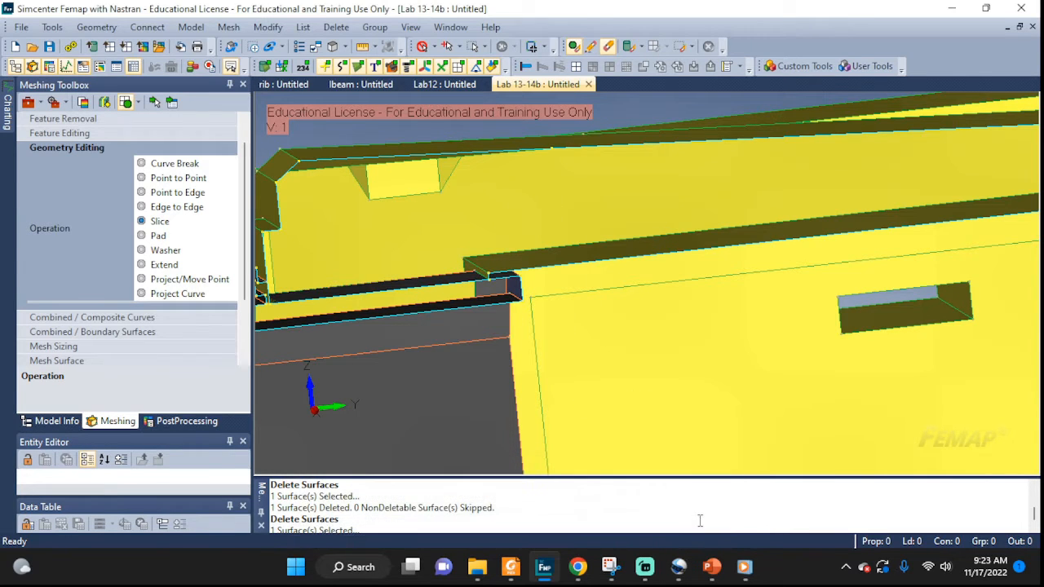
Turn on clipping in the view so only the vehicle's front section is displayed.
scroll(636, 416, "down", 5)
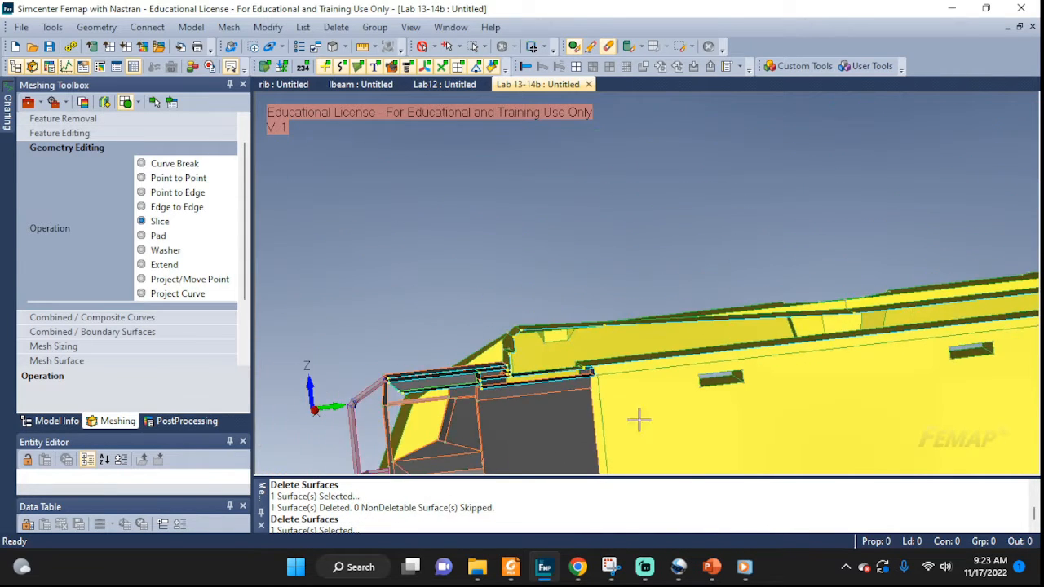
scroll(609, 278, "down", 1)
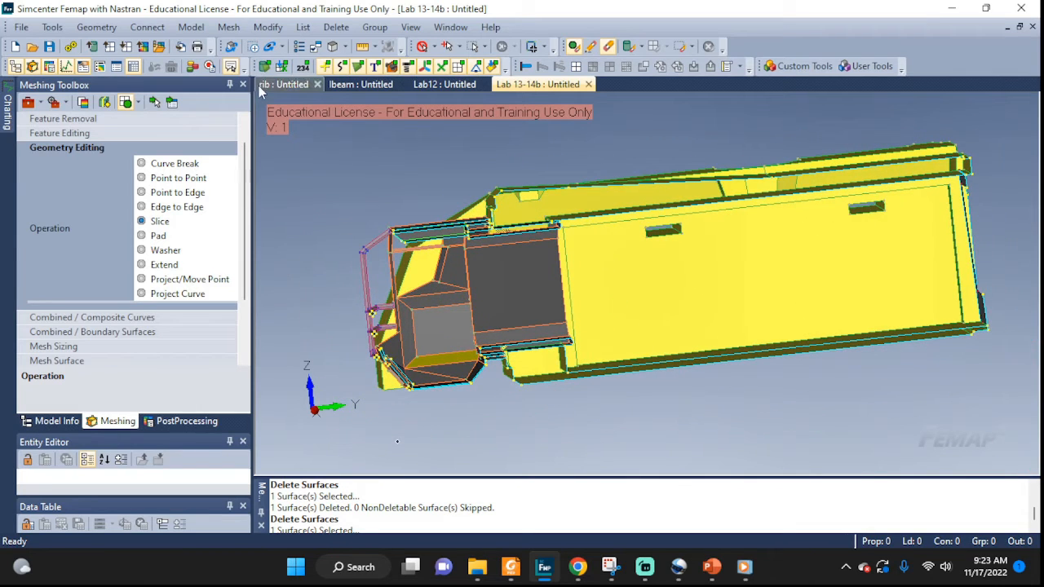
left_click(342, 47)
mouse_move(394, 342)
left_click(520, 344)
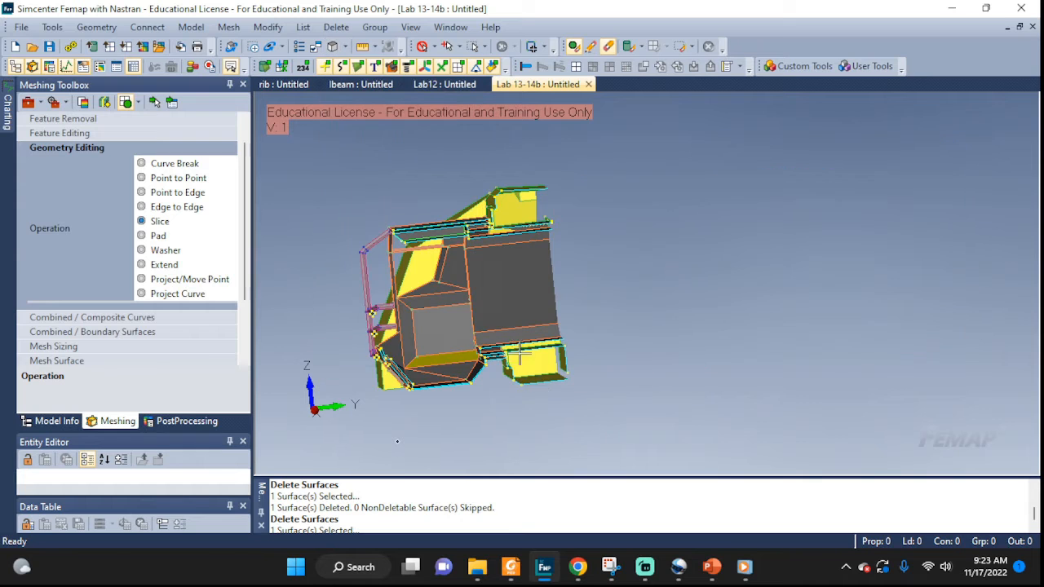
Turn off positive-side clipping to display the long hull section on the other side of the plane.
middle_click_drag(591, 314, 708, 350)
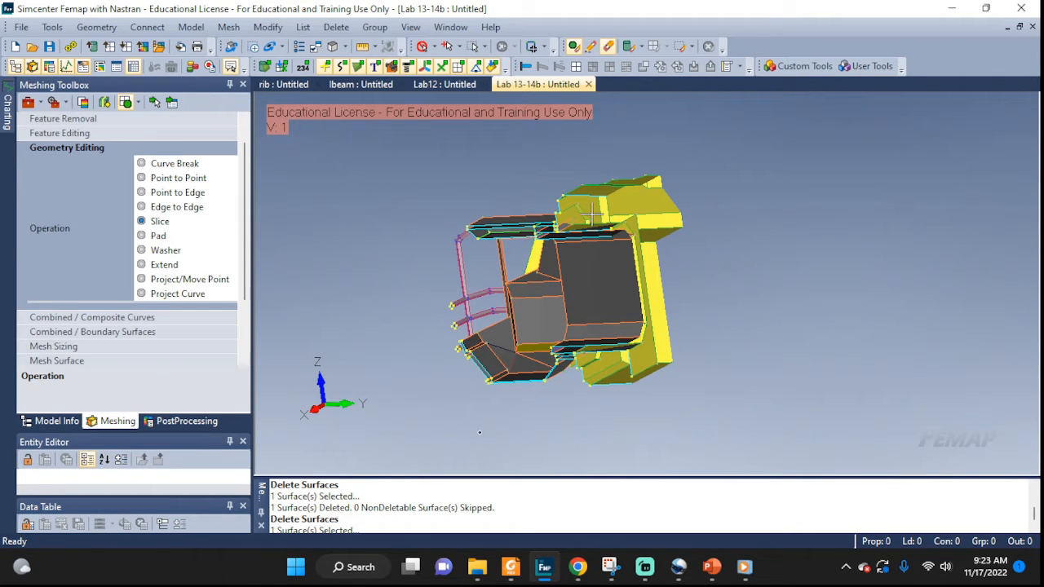
left_click(345, 47)
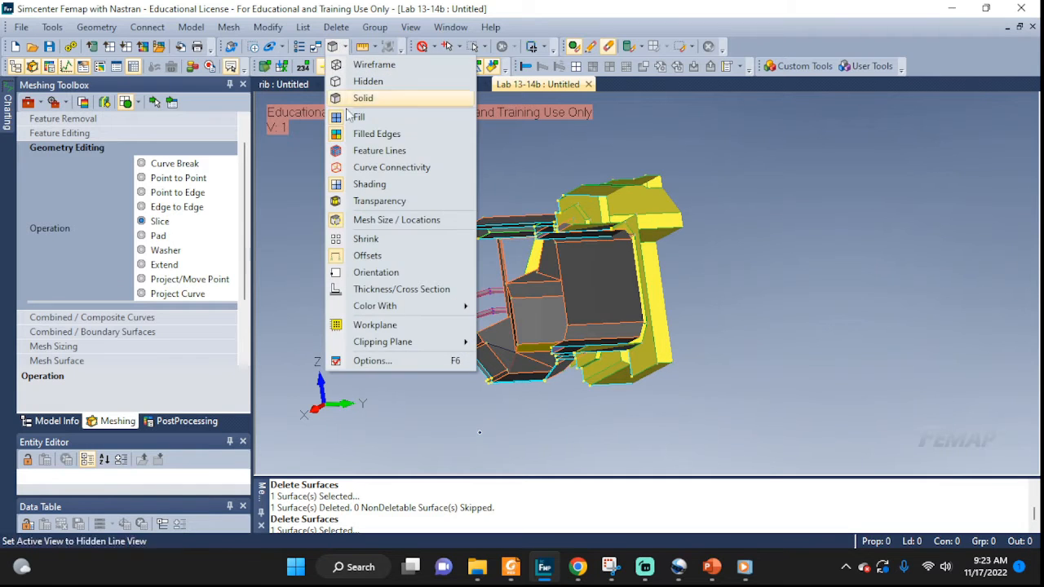
mouse_move(391, 349)
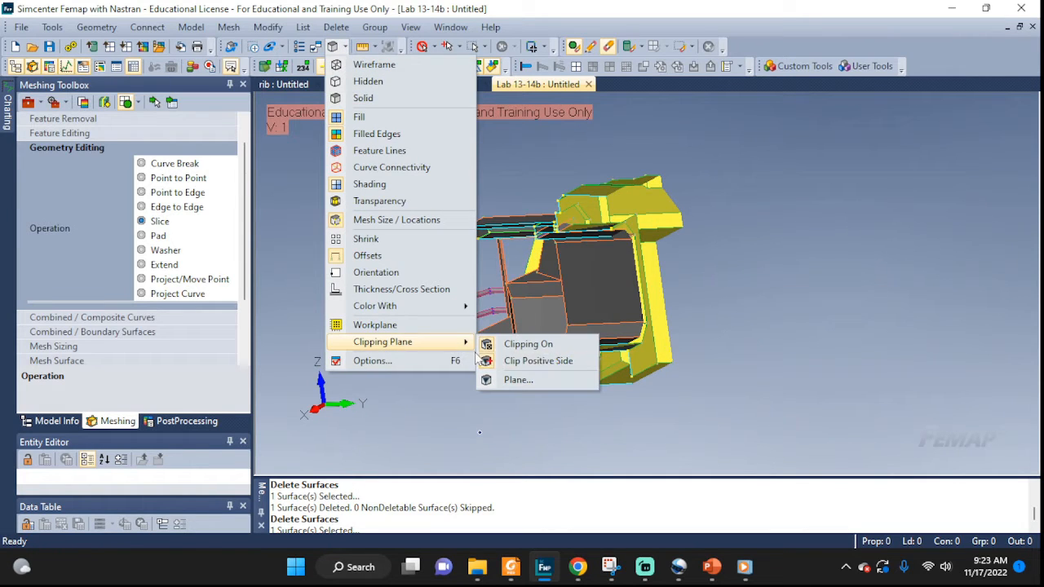
left_click(528, 362)
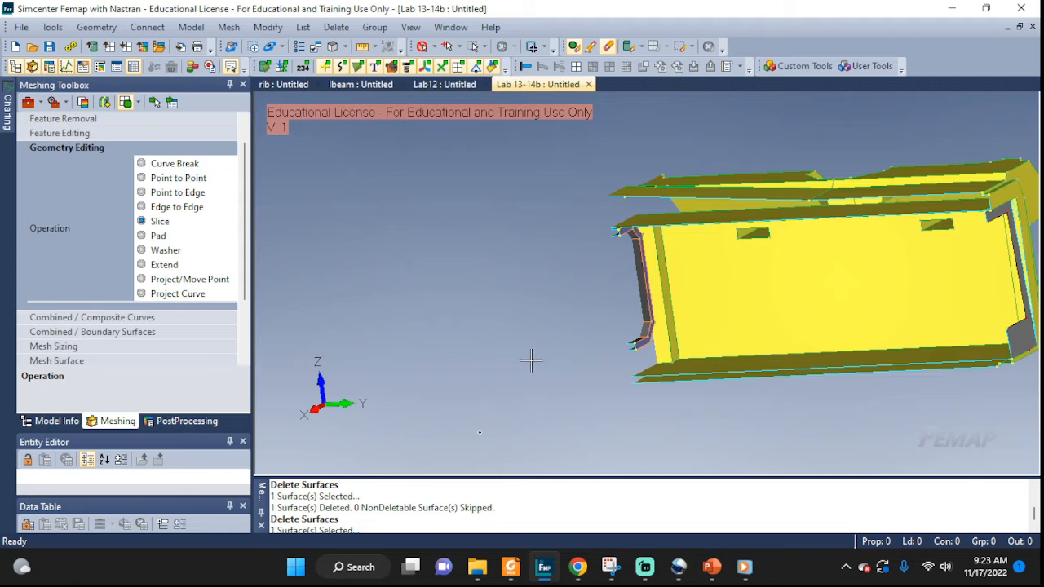
Examine the stepped plates, small box ledge and narrow offsets along the clipped hull section's open end.
middle_click_drag(605, 353, 776, 355)
middle_click_drag(551, 277, 589, 268)
scroll(598, 326, "up", 5)
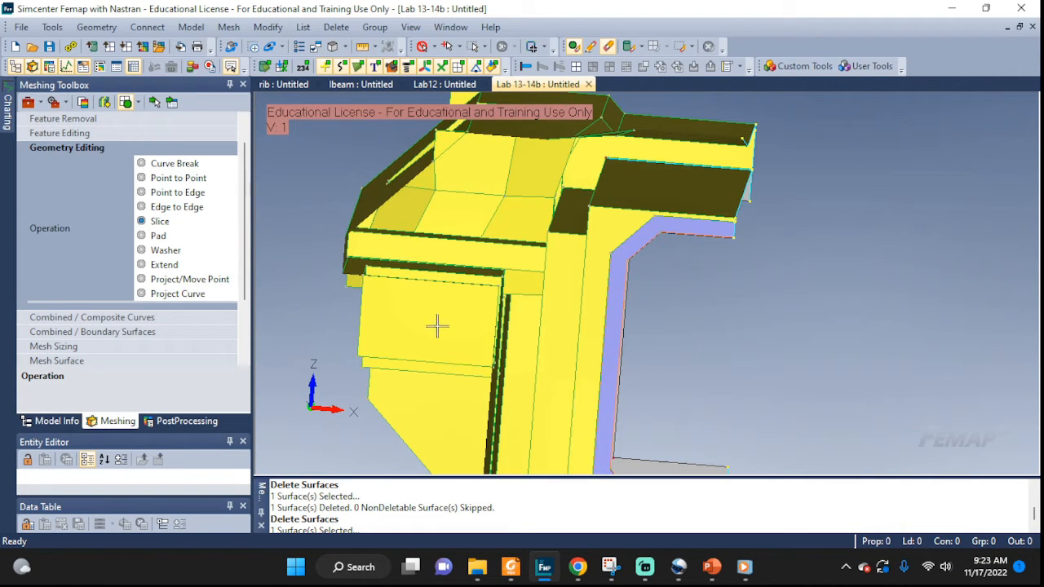
scroll(482, 293, "up", 5)
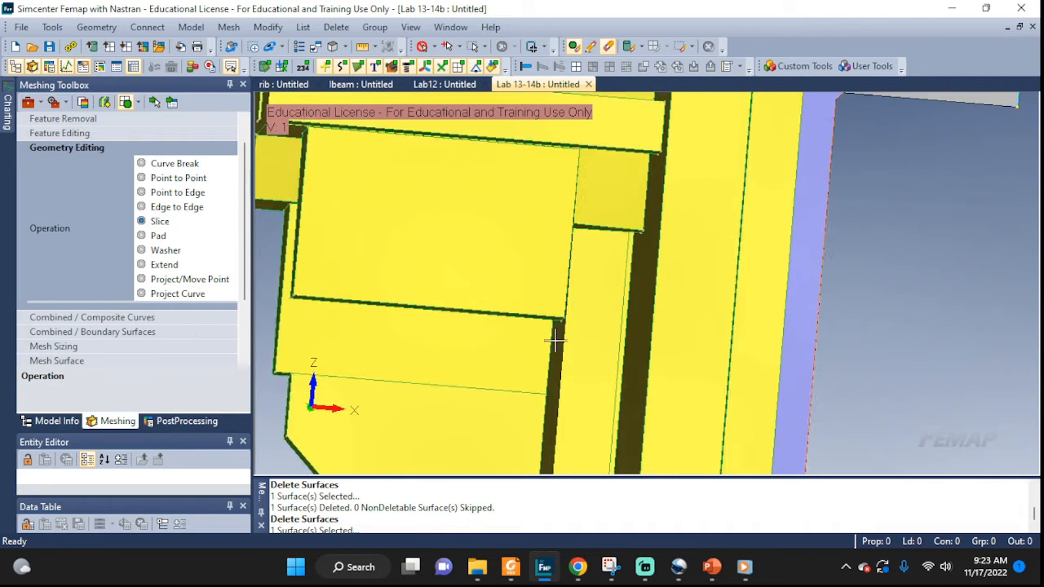
scroll(555, 341, "up", 5)
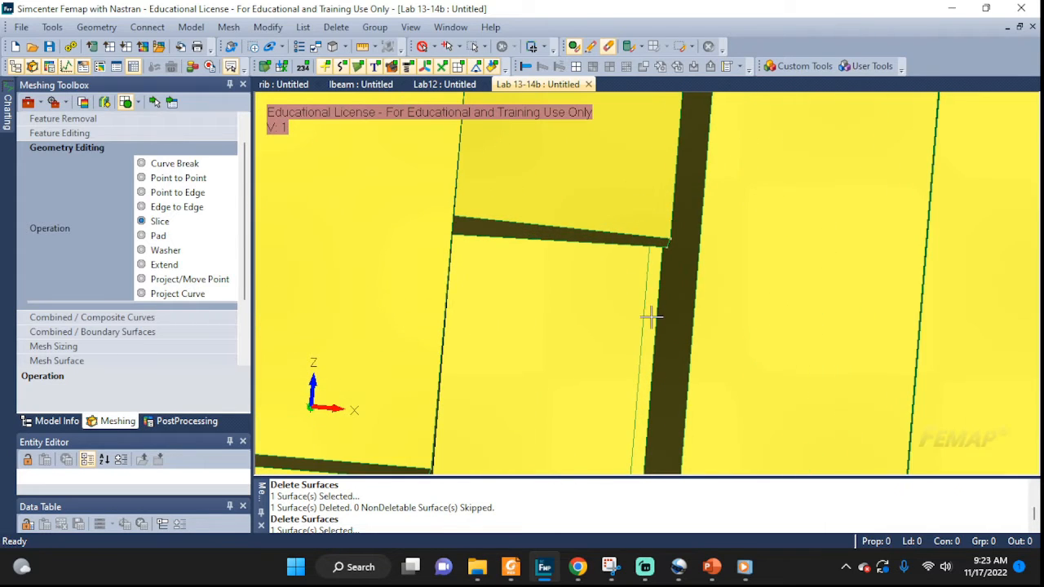
scroll(652, 317, "down", 3)
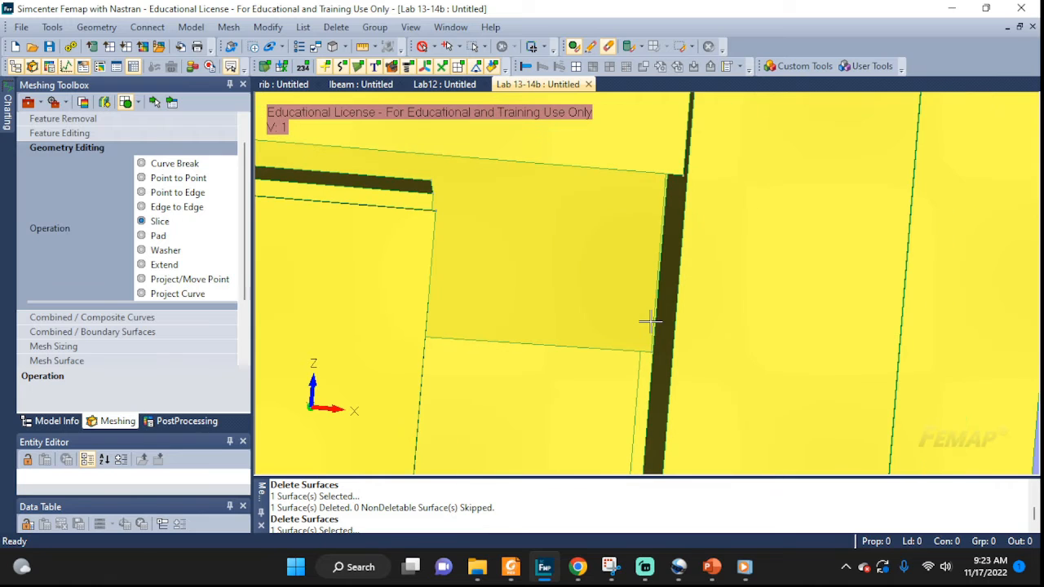
scroll(657, 333, "down", 5)
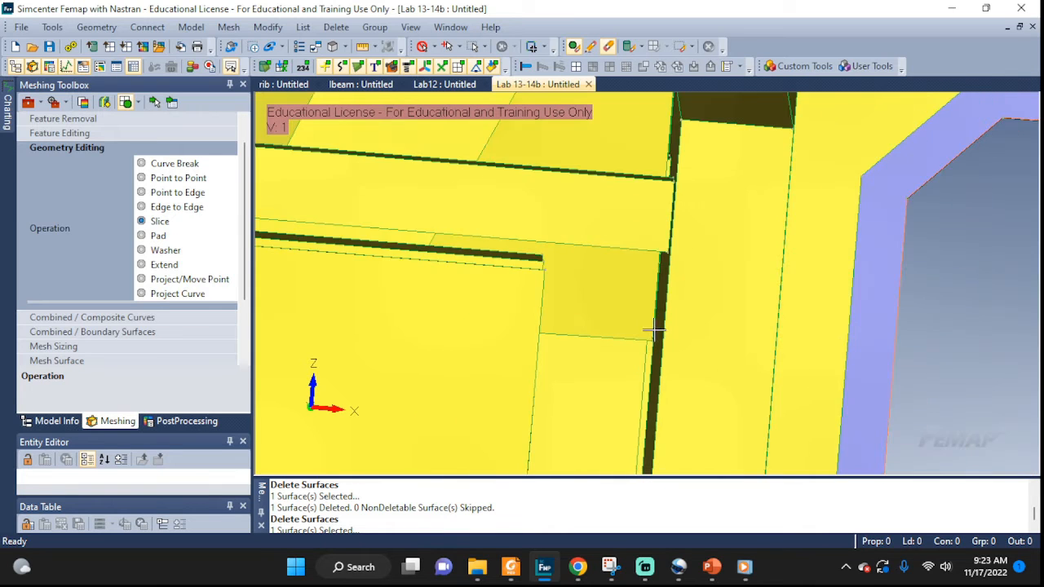
middle_click_drag(660, 336, 512, 274)
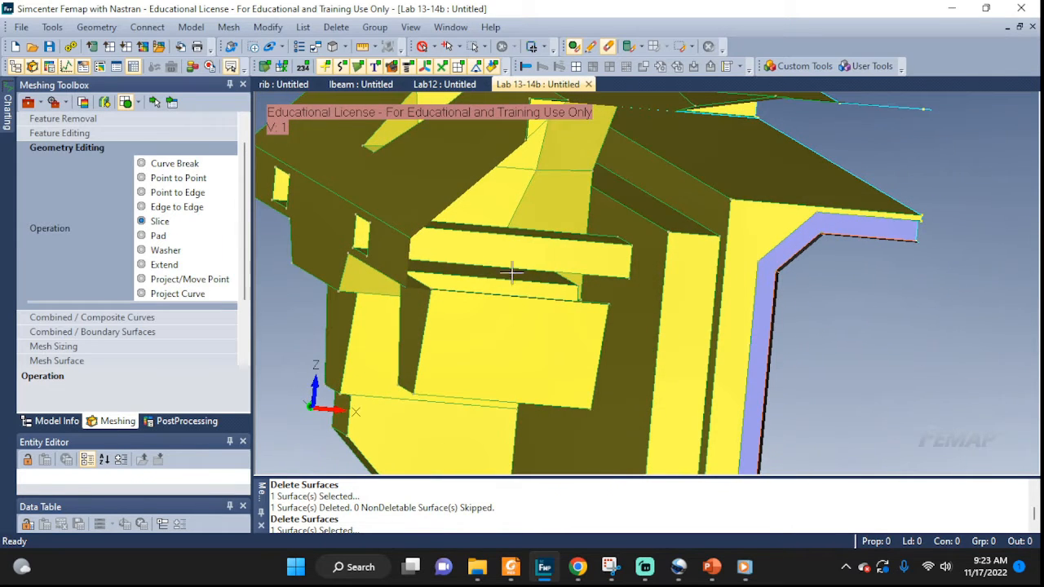
scroll(634, 265, "up", 5)
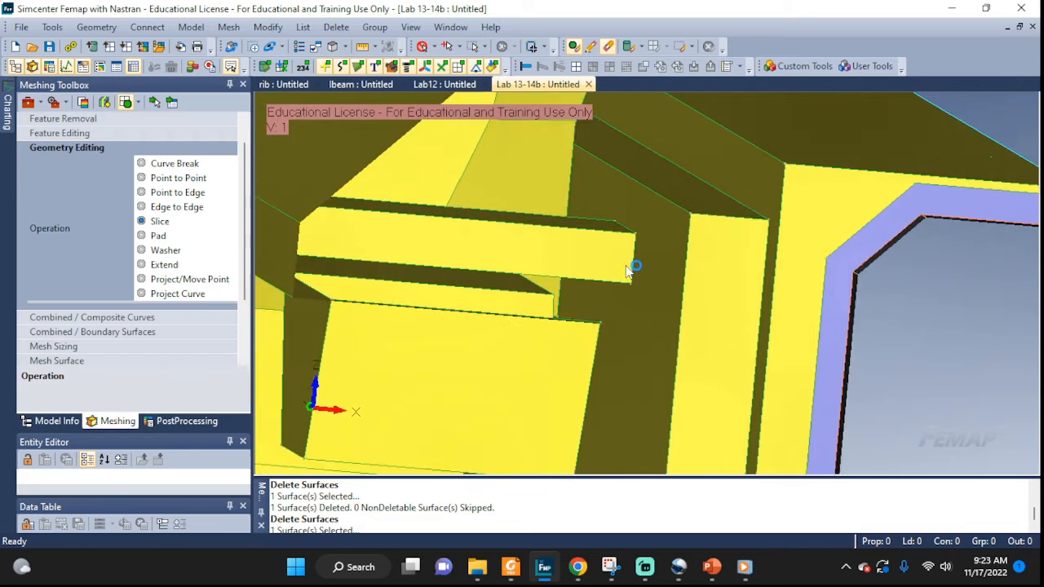
scroll(618, 291, "down", 6)
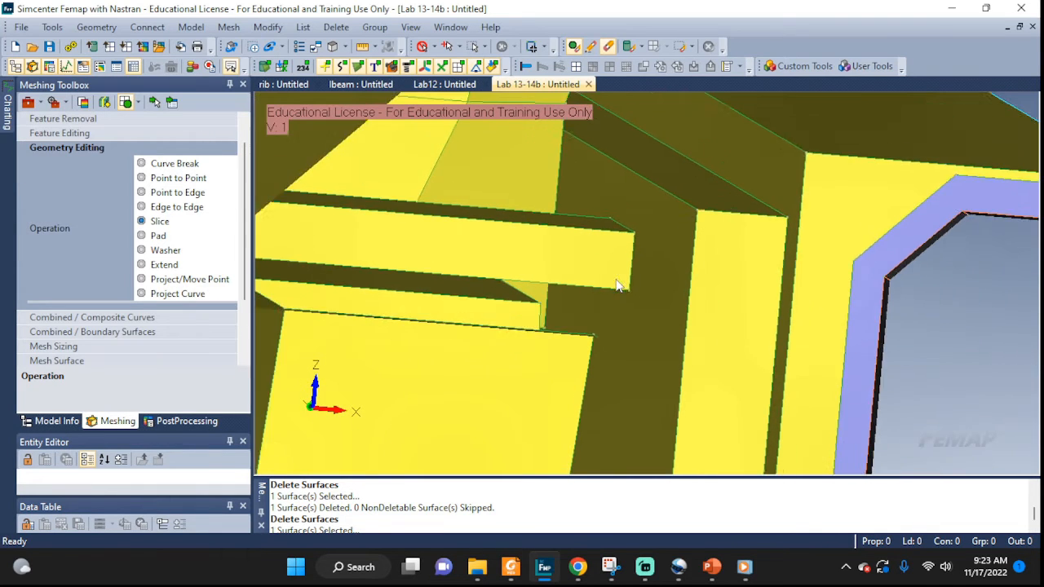
middle_click_drag(670, 346, 659, 239)
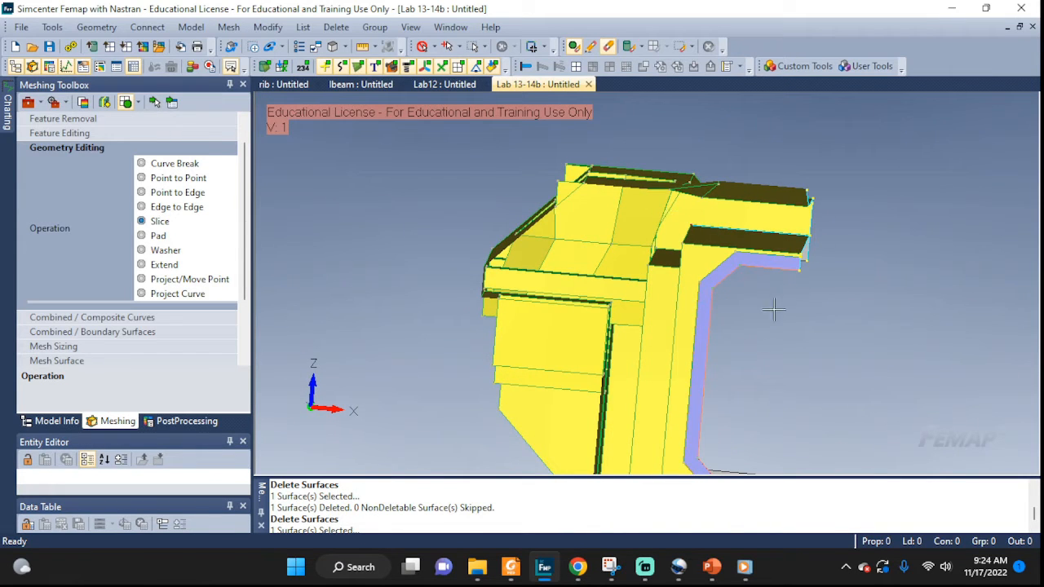
Remove the front, upper, lower and rear surfaces of the projecting box ledge using surface-type Feature Removal.
scroll(700, 444, "up", 4)
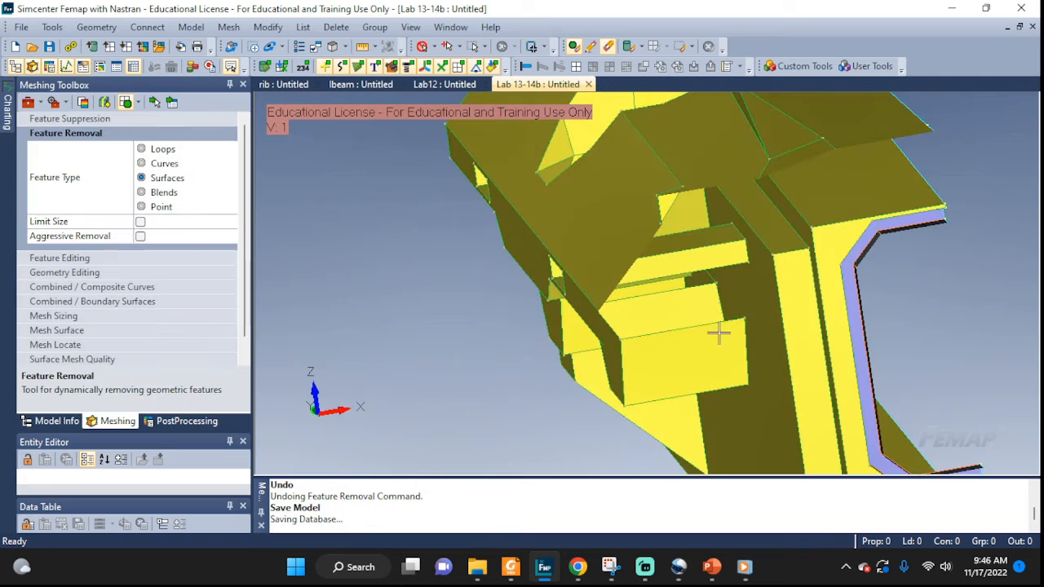
scroll(703, 215, "up", 5)
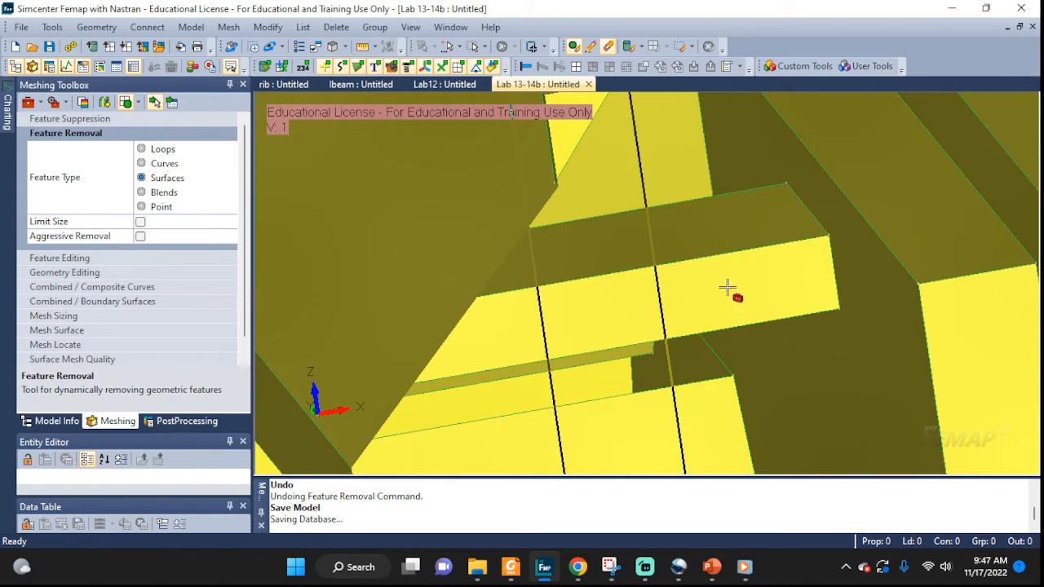
left_click(587, 307)
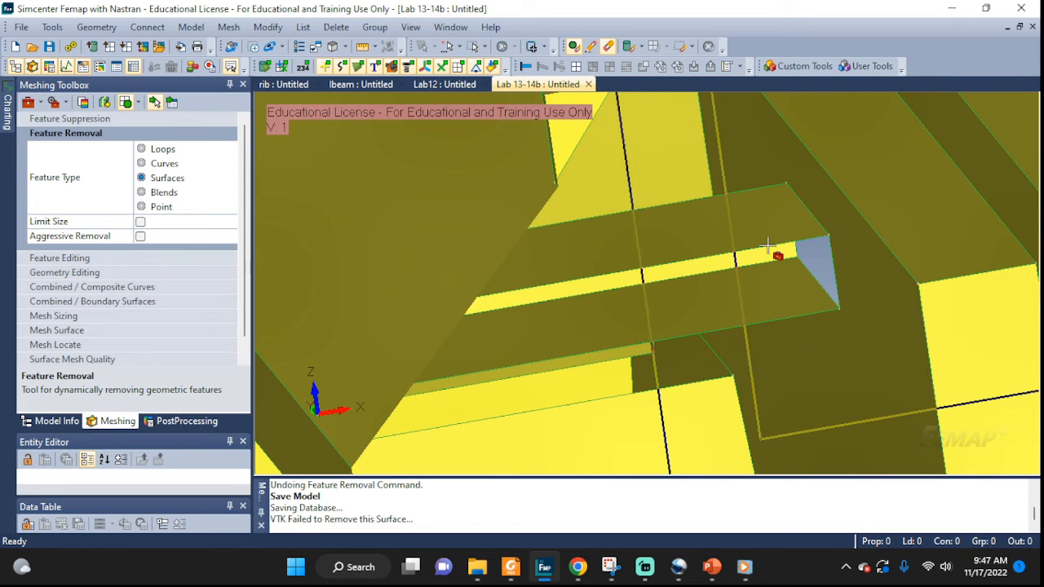
middle_click_drag(771, 245, 711, 259)
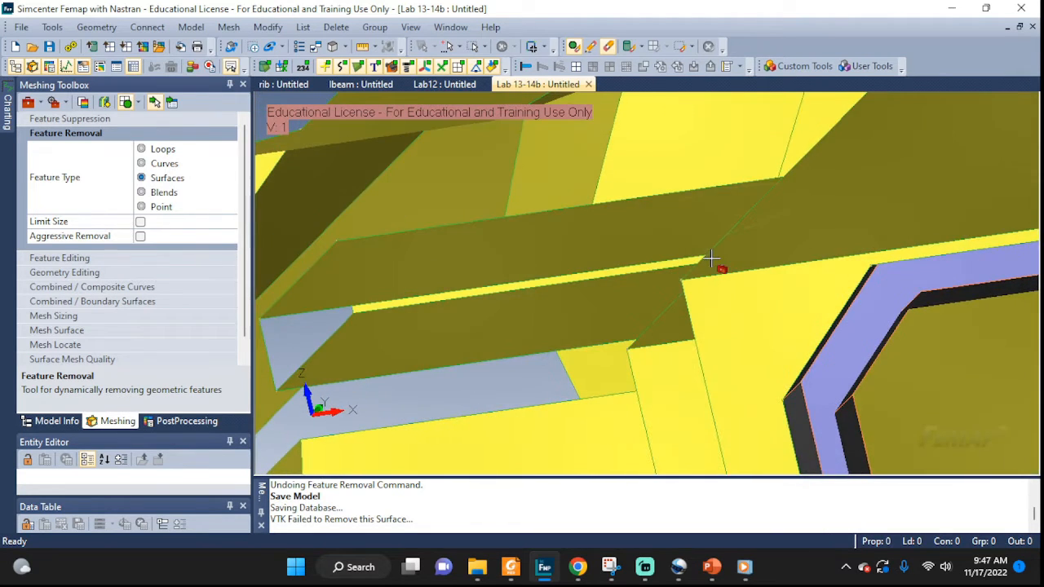
left_click(588, 242)
left_click(522, 327)
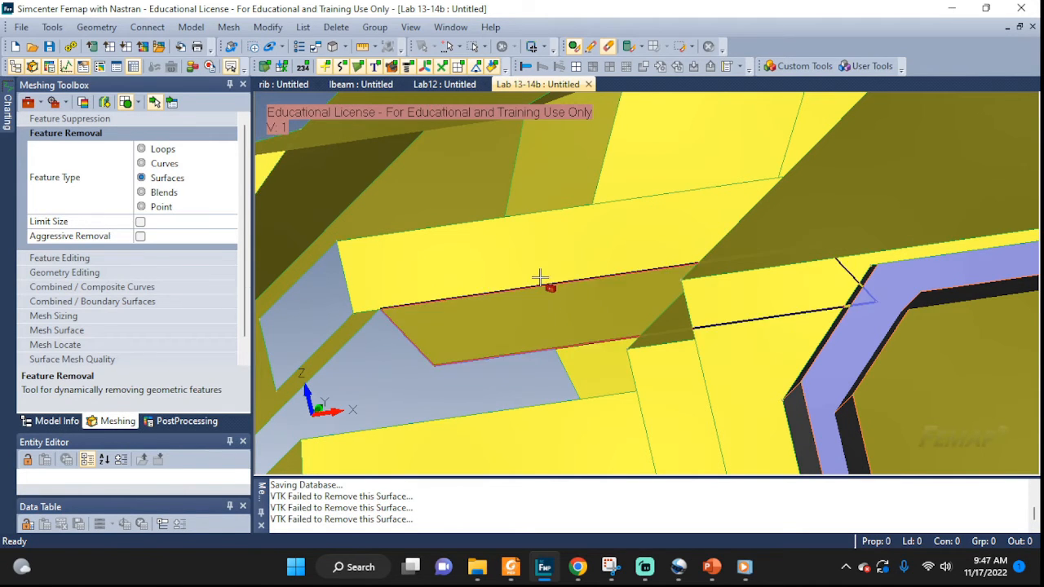
mouse_move(541, 277)
middle_mouse_down()
mouse_move(603, 270)
mouse_move(582, 244)
mouse_move(862, 299)
mouse_move(852, 310)
middle_mouse_up()
left_click(633, 240)
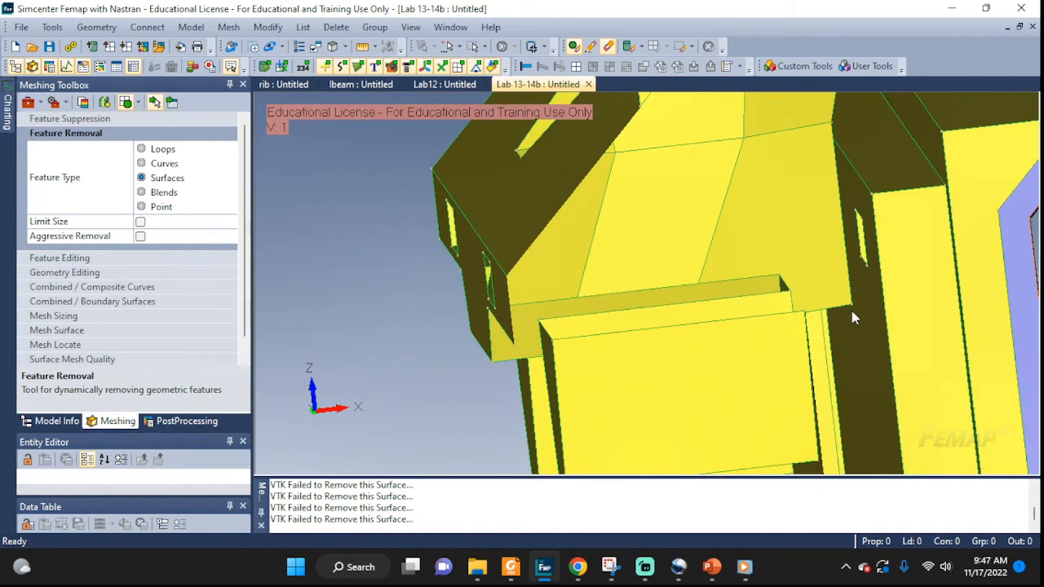
Redefine the clipping plane with base point 5704, plane point 5722 and a third point at the raised housing farther along the hull.
scroll(852, 311, "down", 5)
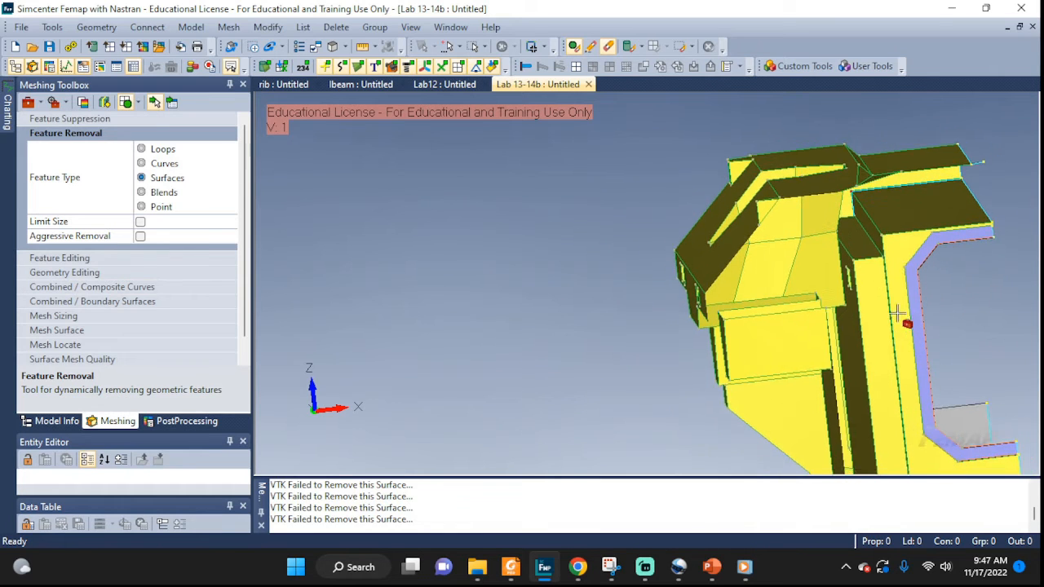
middle_click_drag(896, 312, 770, 326)
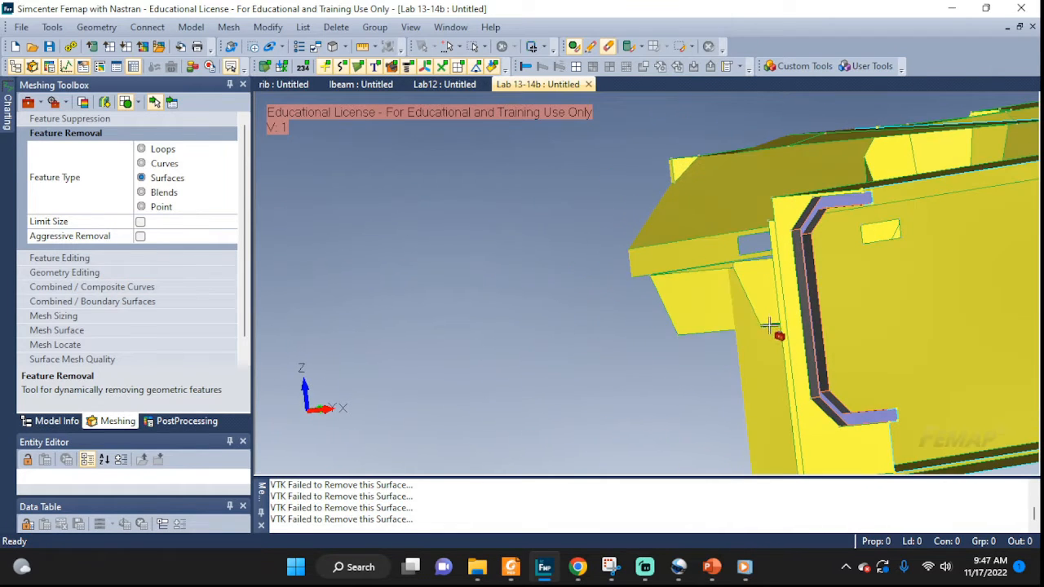
left_click(343, 46)
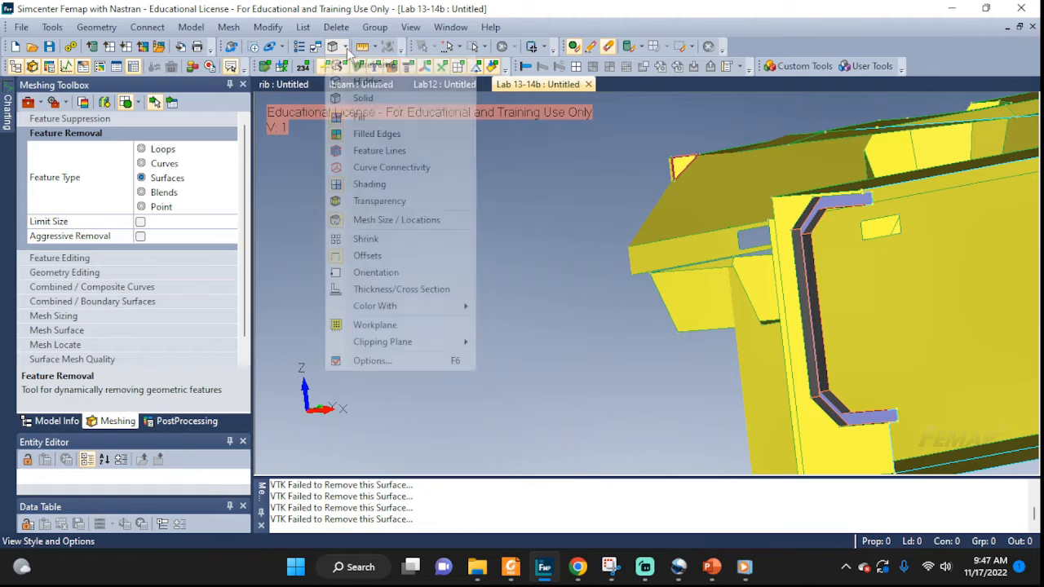
mouse_move(447, 346)
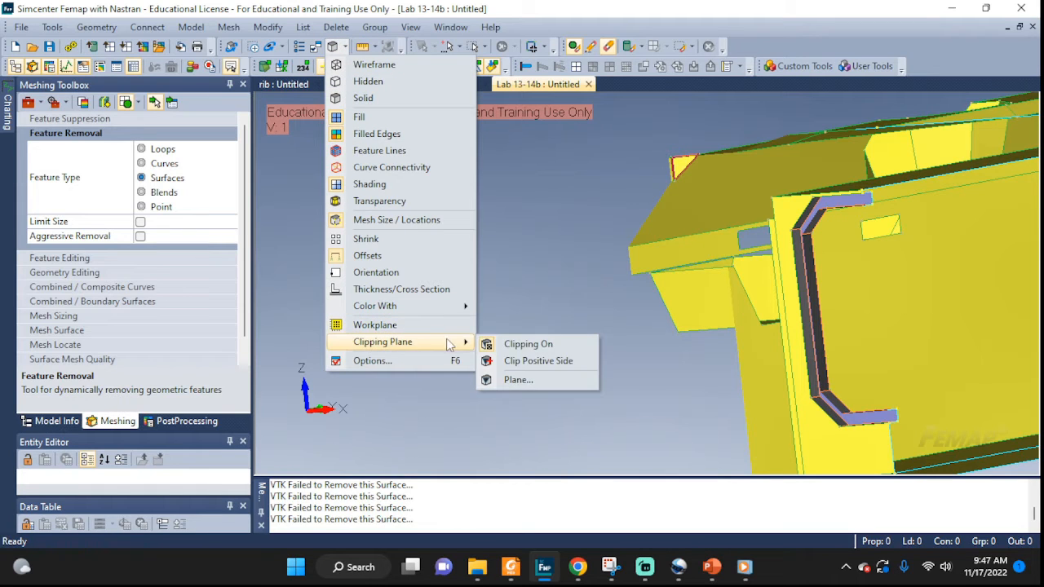
left_click(515, 379)
scroll(912, 361, "down", 2)
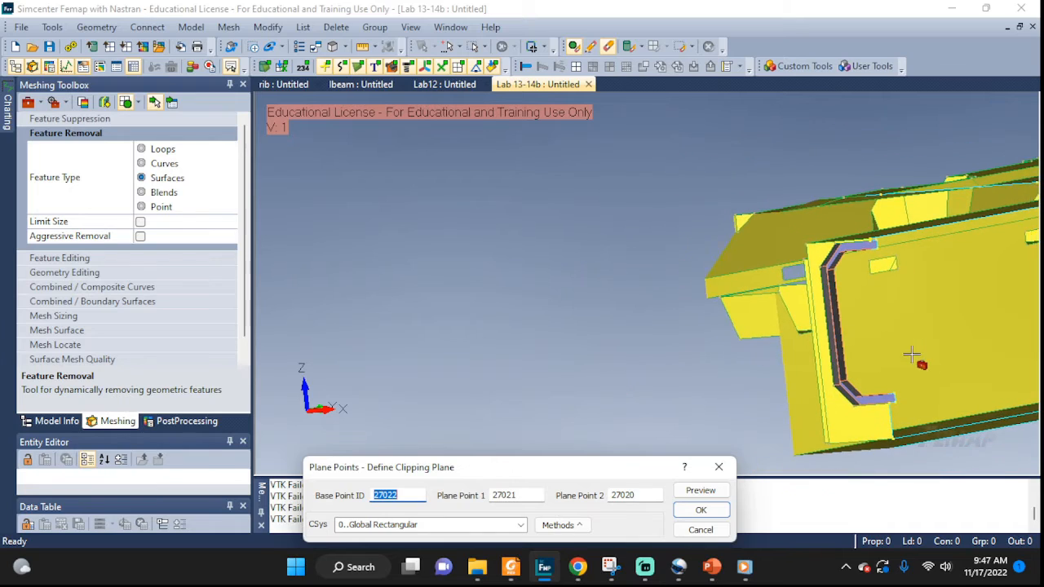
middle_click_drag(912, 355, 604, 364, "ctrl")
middle_click_drag(661, 334, 788, 254)
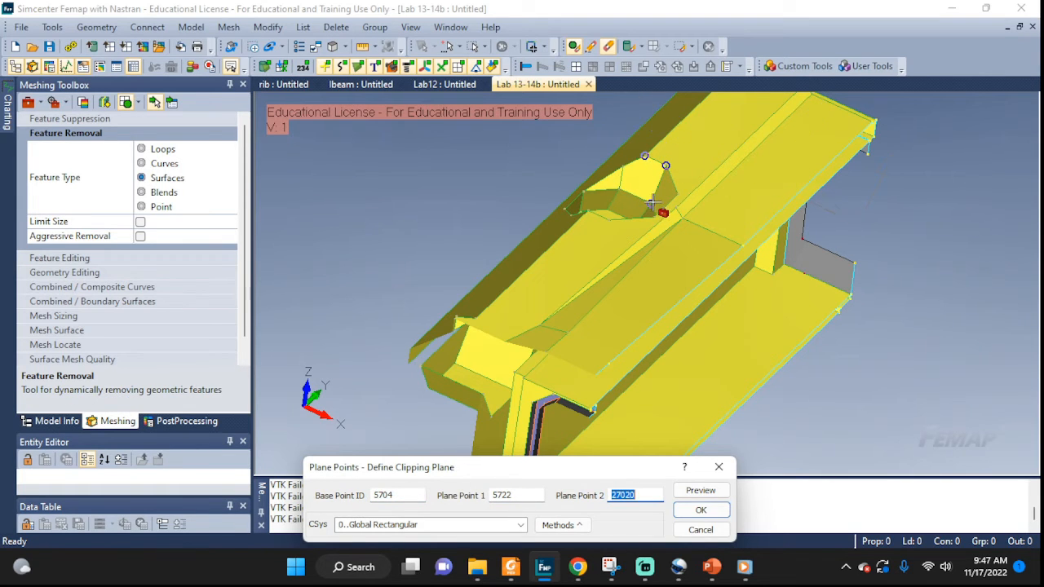
left_click(700, 510)
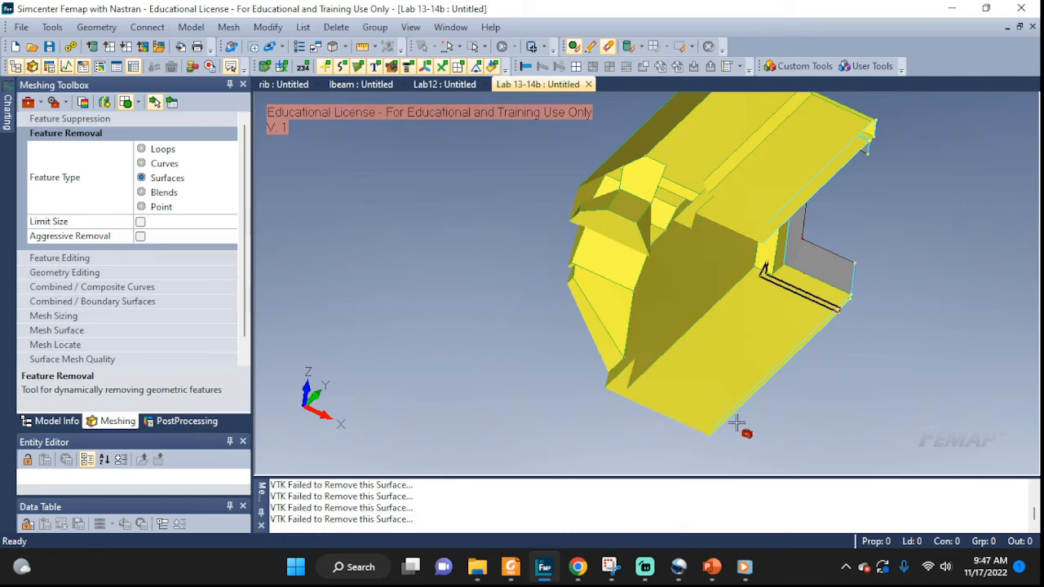
Remove the surfaces of the thin inner plates beside the hull's side wall in the newly clipped section using Feature Removal.
middle_click_drag(736, 426, 806, 368)
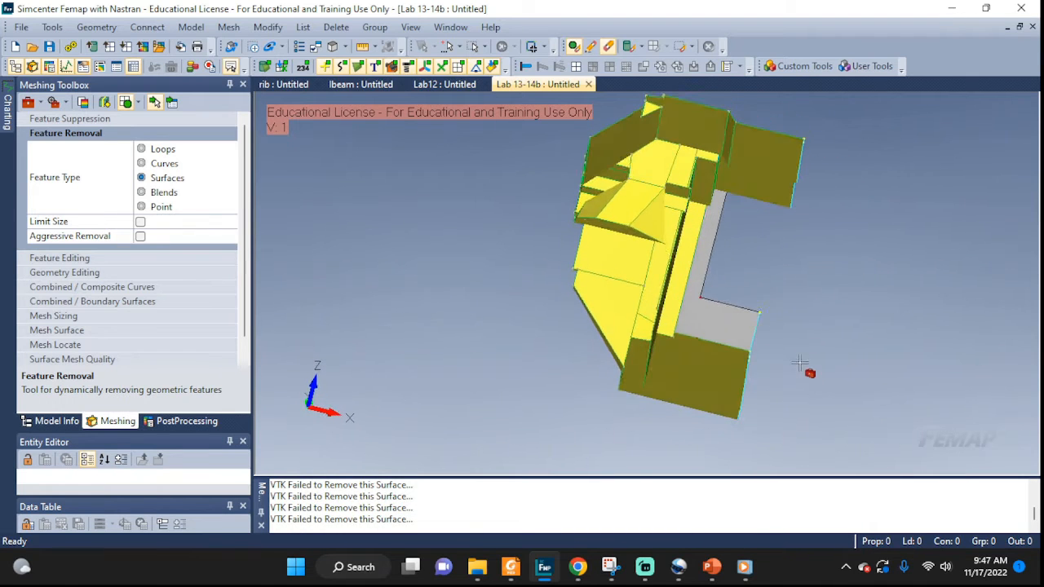
scroll(677, 203, "up", 6)
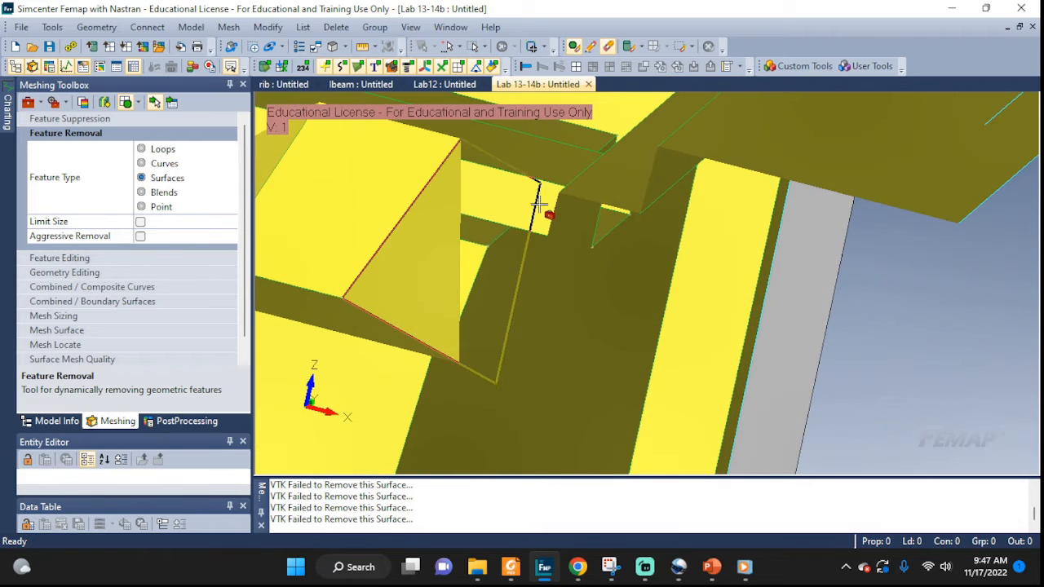
left_click(183, 185)
left_click(154, 105)
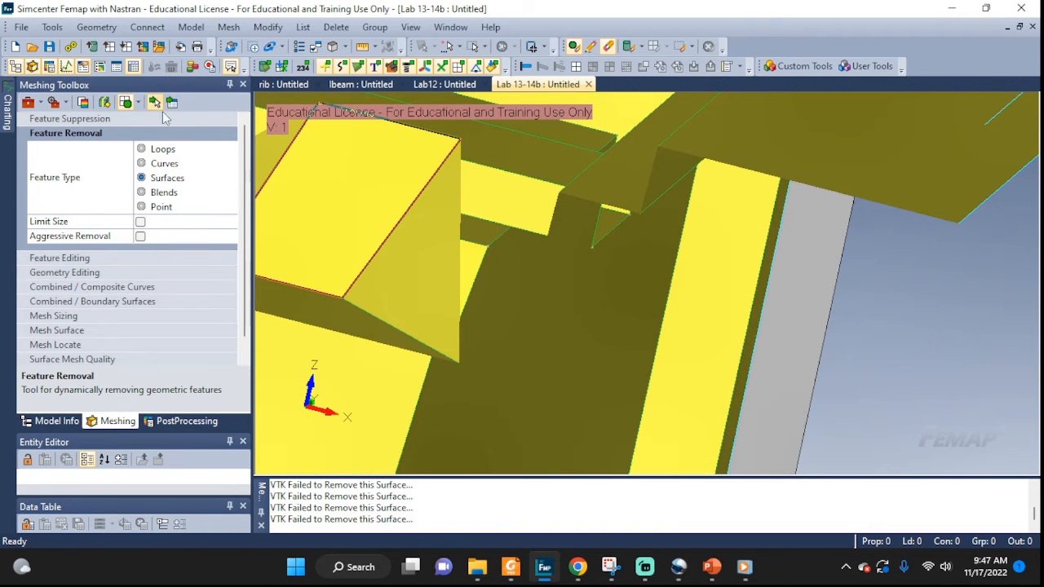
mouse_move(585, 226)
middle_mouse_down()
mouse_move(592, 247)
mouse_move(587, 217)
middle_mouse_up()
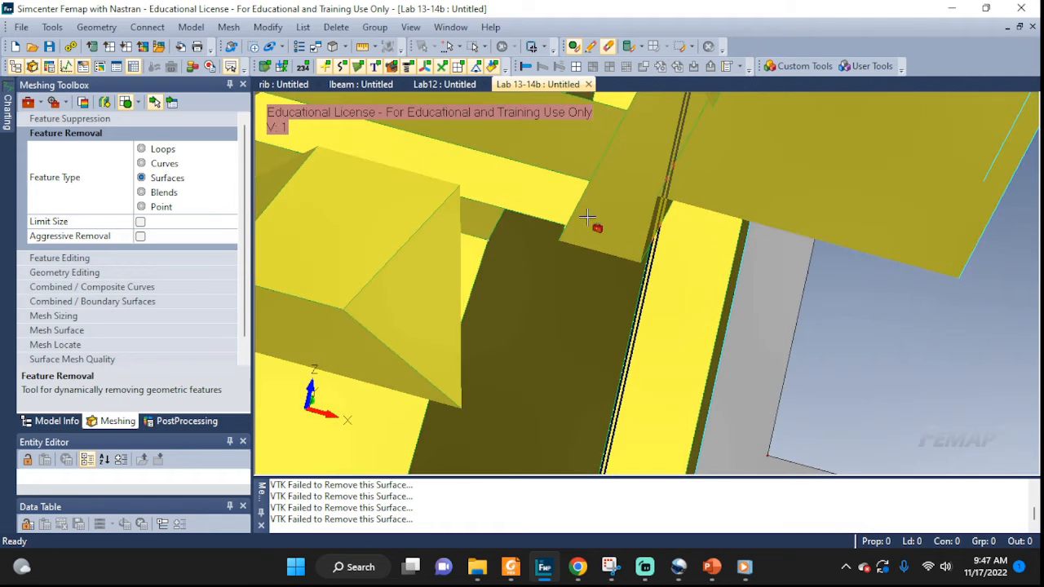
middle_click_drag(574, 173, 570, 157)
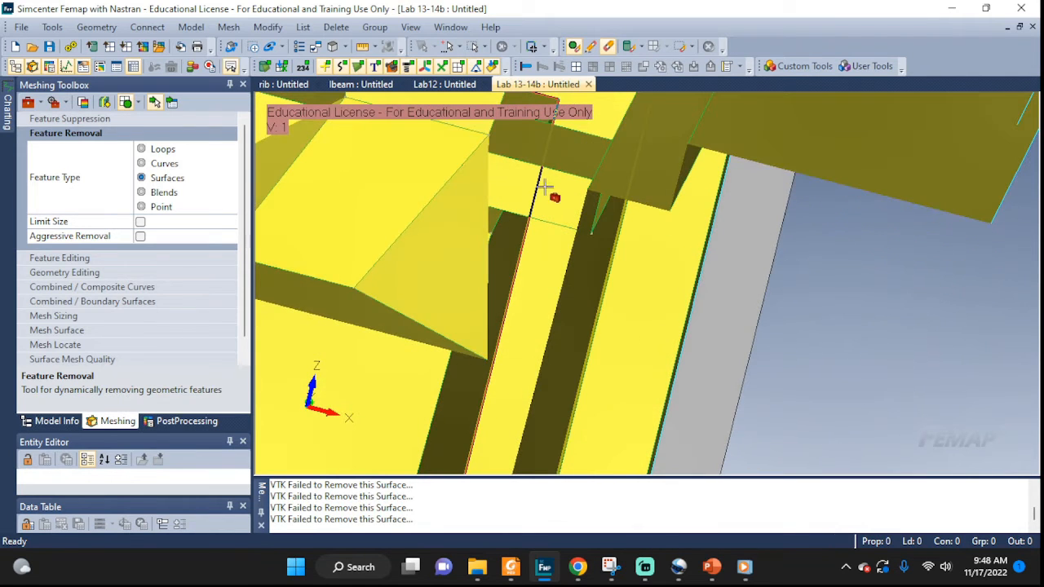
mouse_move(582, 210)
middle_mouse_down()
mouse_move(526, 193)
mouse_move(596, 225)
mouse_move(606, 212)
mouse_move(583, 226)
middle_mouse_up()
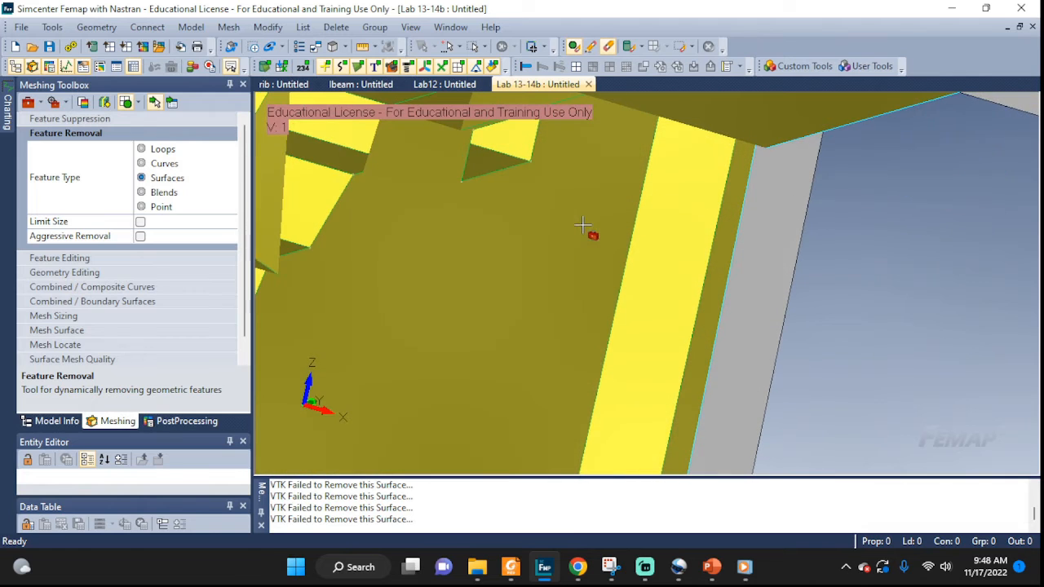
Try removing the rectangular recess's surfaces from the hull side wall, and undo those feature removals.
left_click(491, 149)
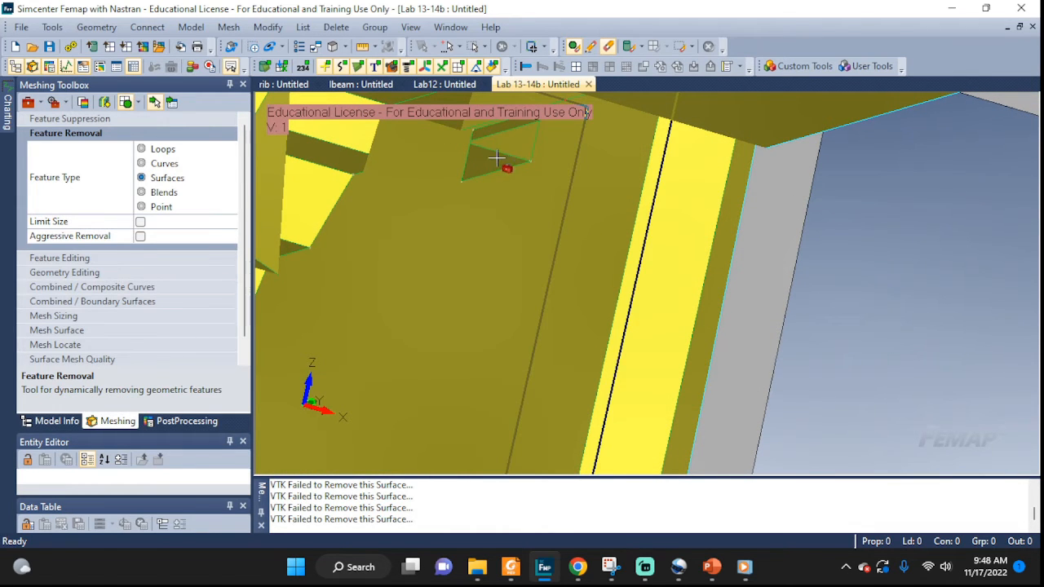
middle_click_drag(496, 158, 408, 163)
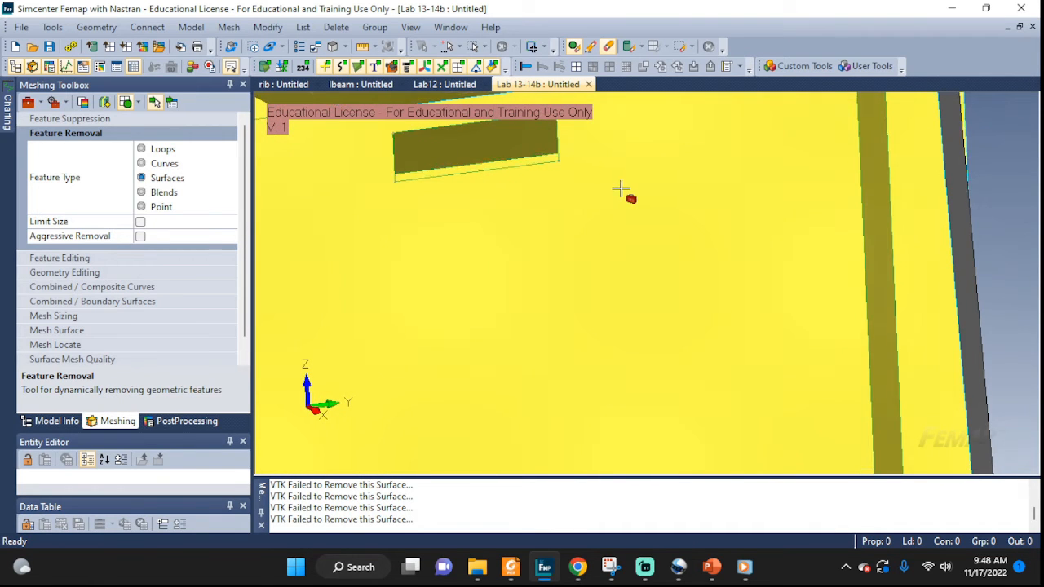
middle_click_drag(619, 189, 552, 308)
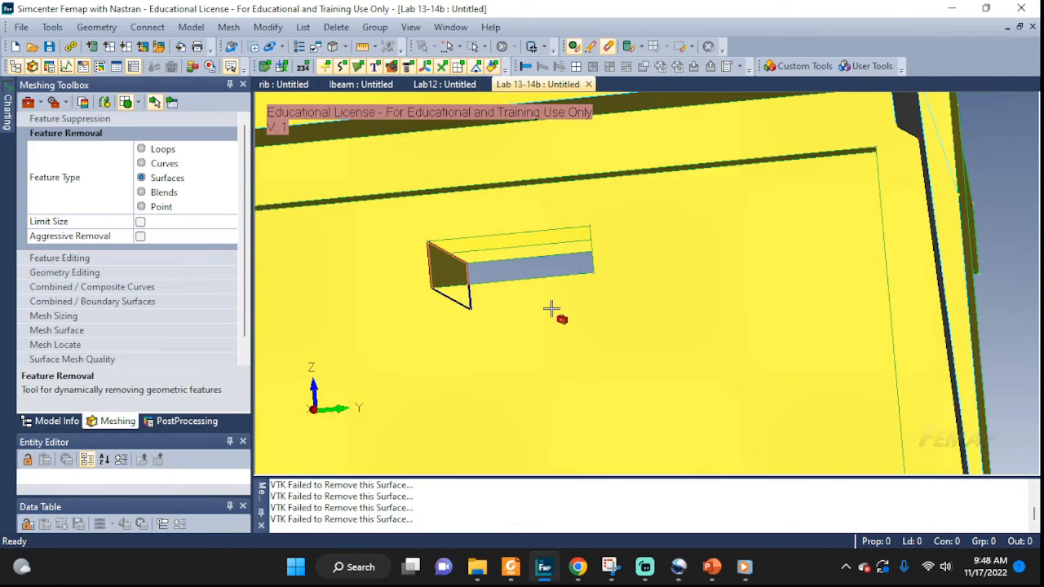
key("ctrl+z")
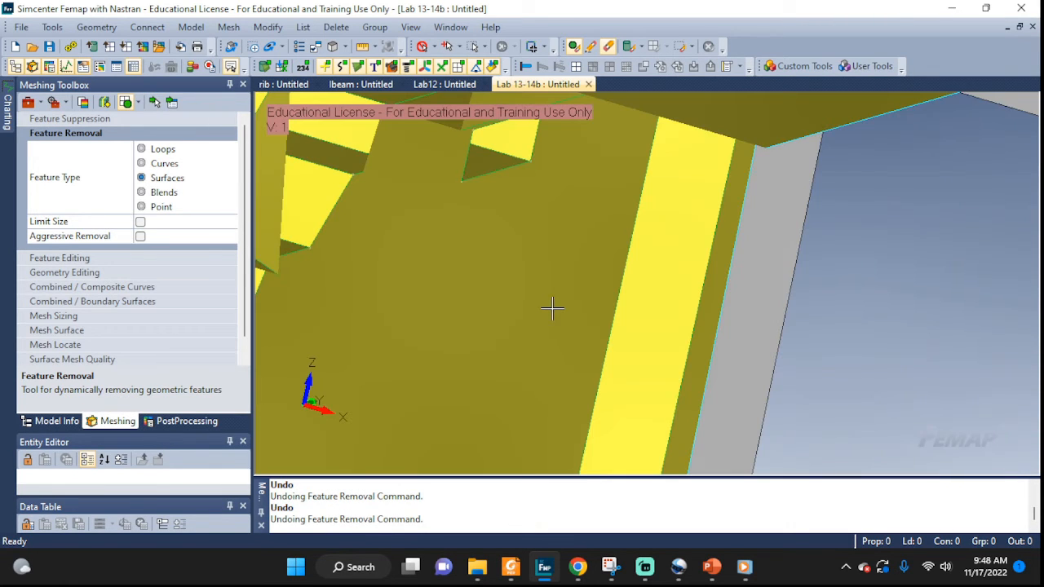
middle_click_drag(553, 308, 525, 287)
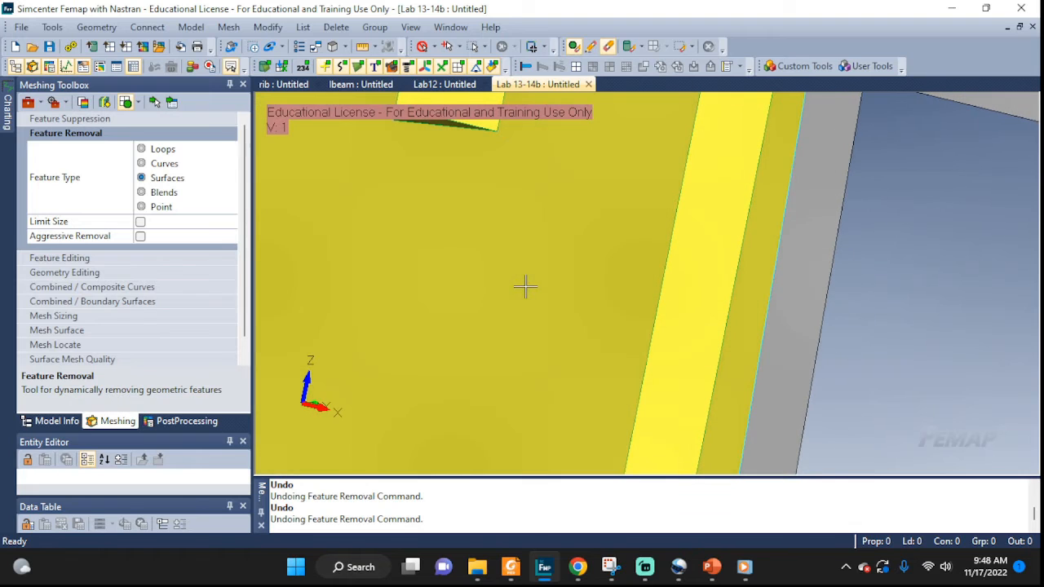
middle_click_drag(522, 244, 574, 391)
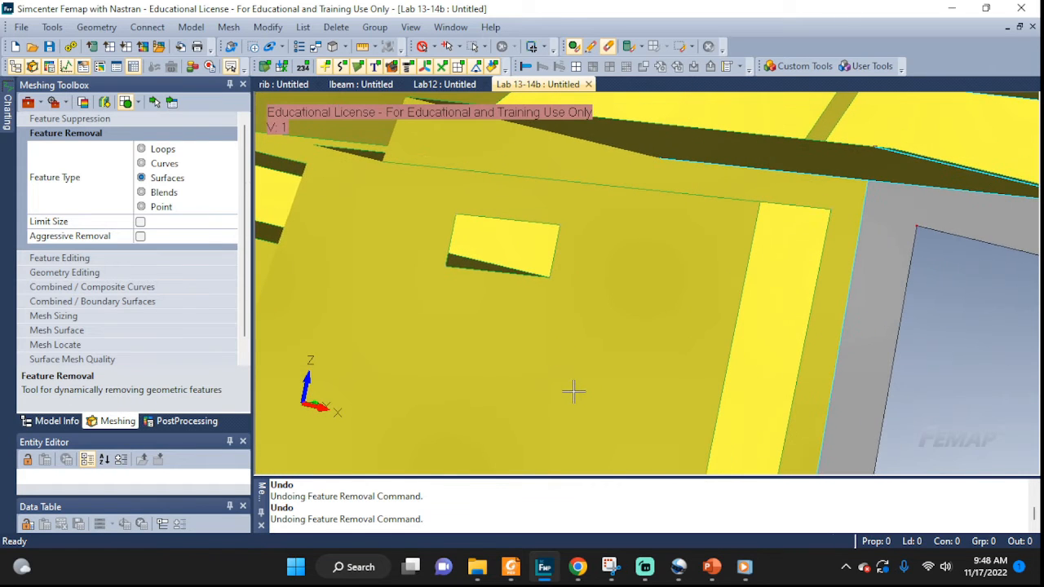
scroll(516, 286, "down", 1)
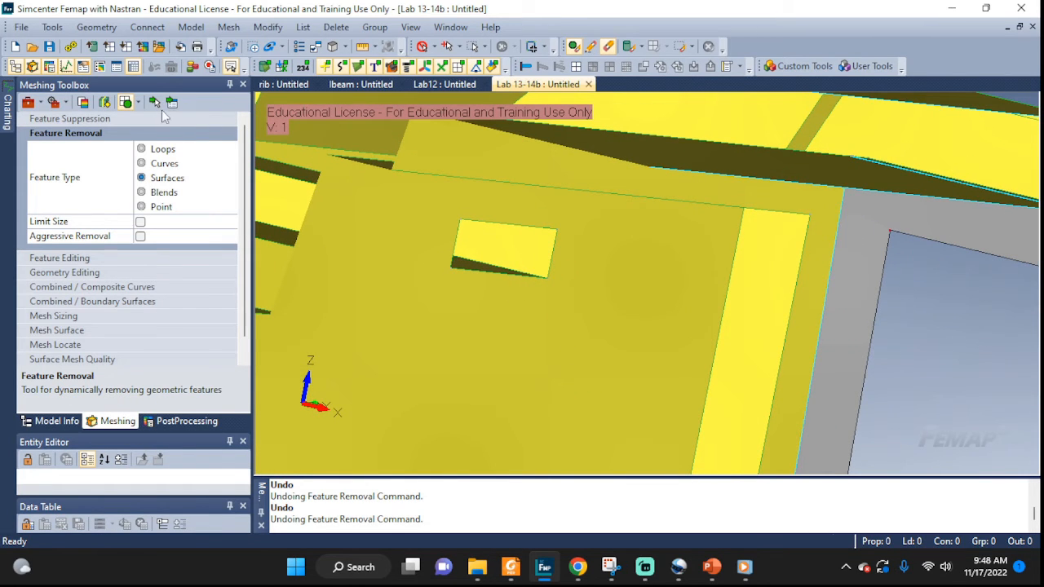
Try removing the inner surfaces of the rectangular side-wall recess individually with surface-type Feature Removal from both sides of the wall.
left_click(492, 236)
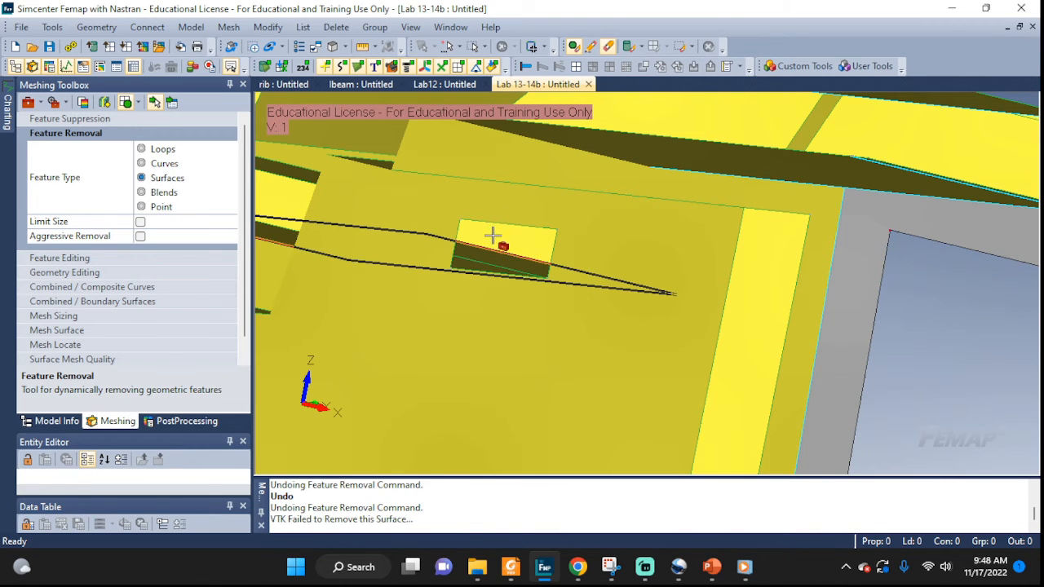
middle_click_drag(559, 307, 525, 288)
left_click(433, 263)
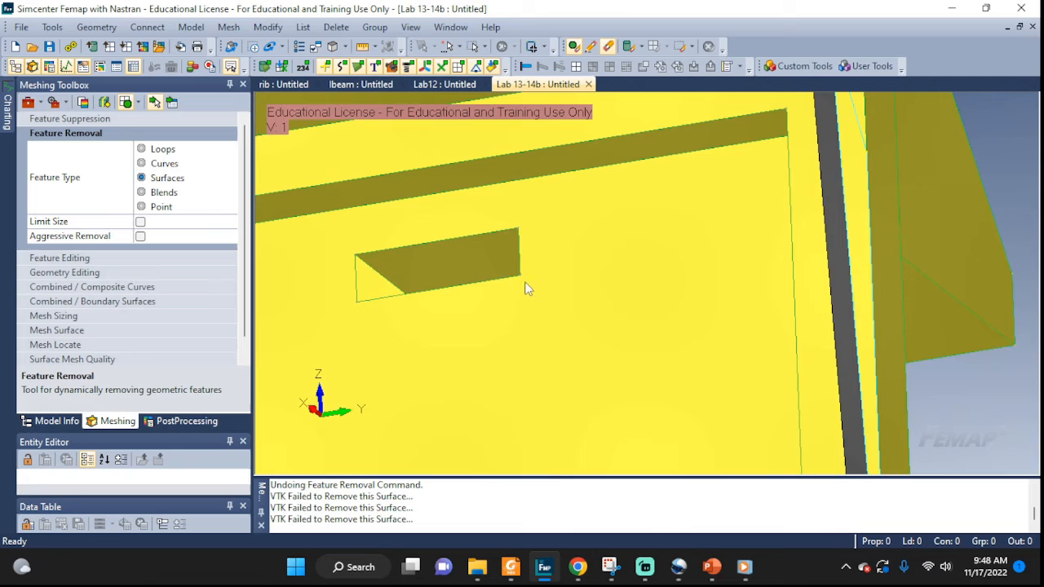
left_click(464, 274)
middle_click_drag(464, 274, 733, 357)
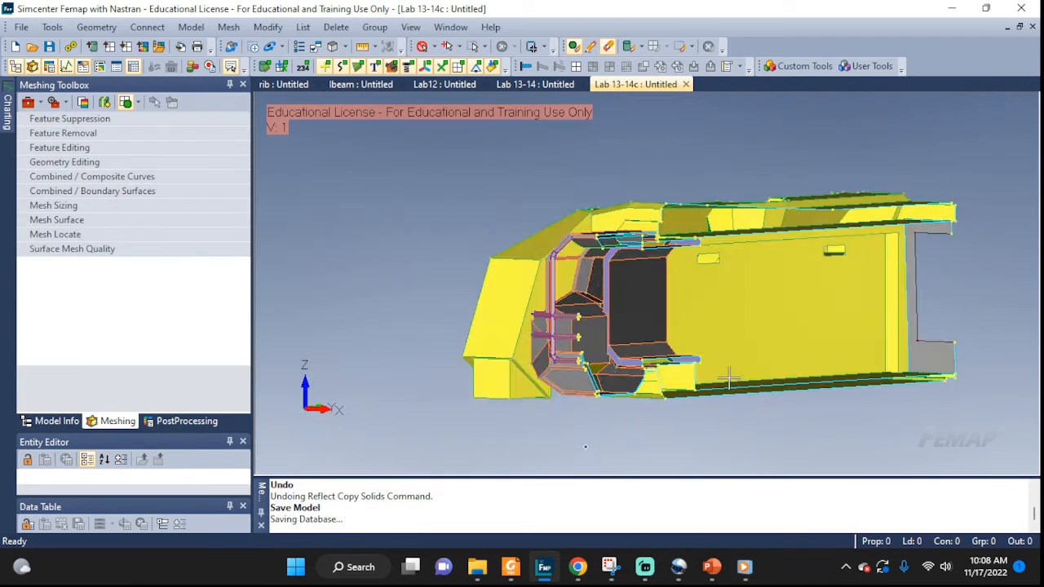
Examine the open cut side of the simplified half hull, including the side-wall recesses and the junction between roof edge and front frame.
middle_click_drag(734, 383, 770, 331)
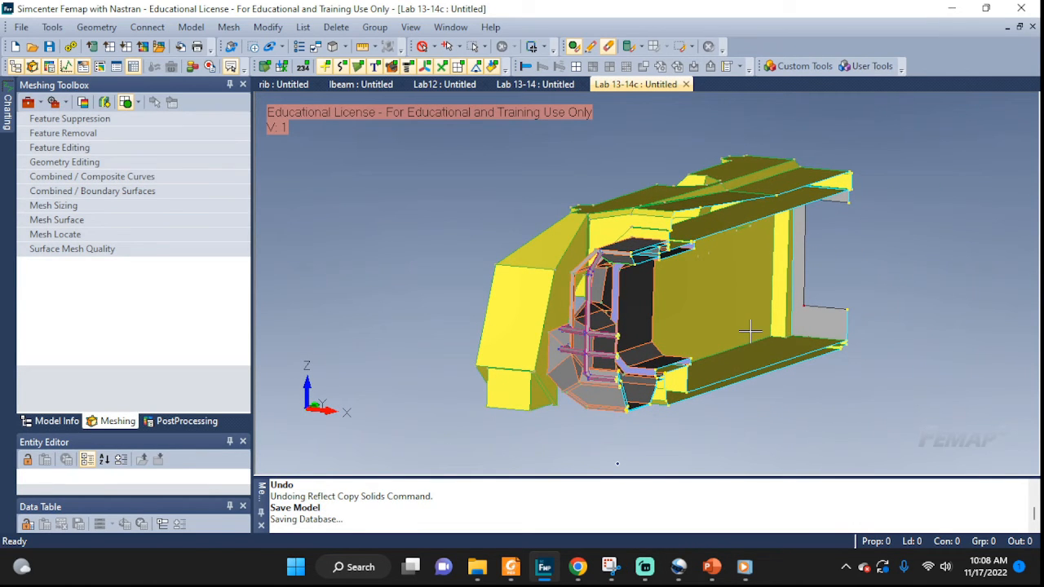
middle_click_drag(750, 331, 710, 328)
scroll(645, 202, "up", 6)
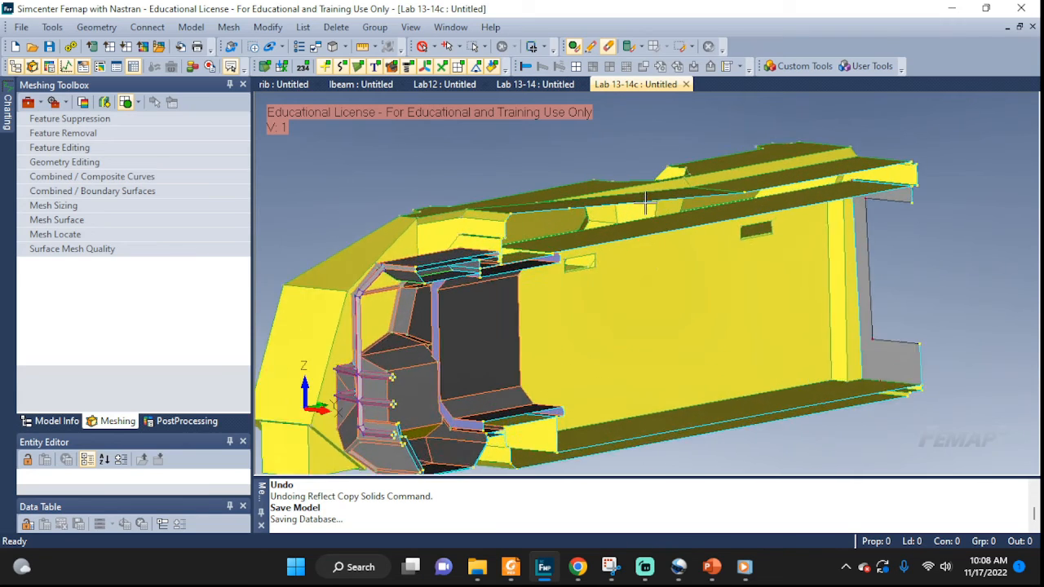
scroll(645, 202, "up", 4)
middle_click_drag(645, 202, 706, 220)
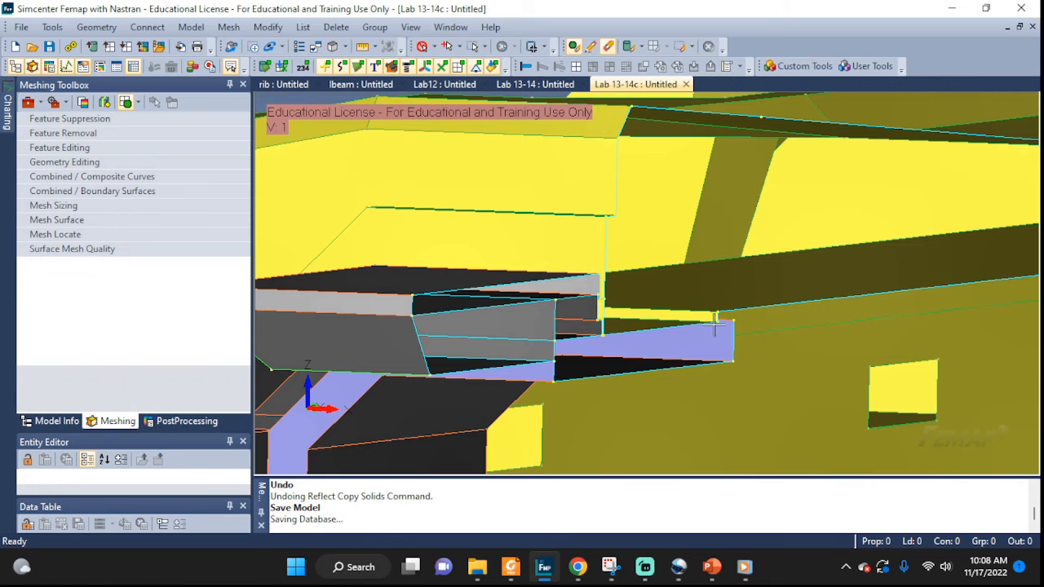
middle_click_drag(879, 329, 681, 349)
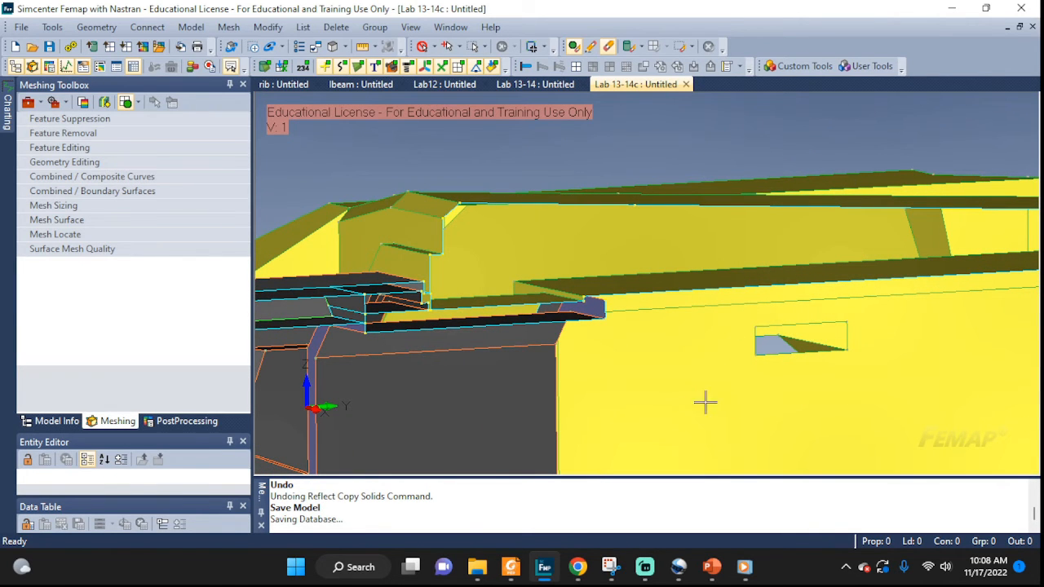
middle_click_drag(706, 401, 763, 399)
scroll(847, 300, "up", 4)
scroll(856, 300, "down", 8)
scroll(721, 280, "down", 3)
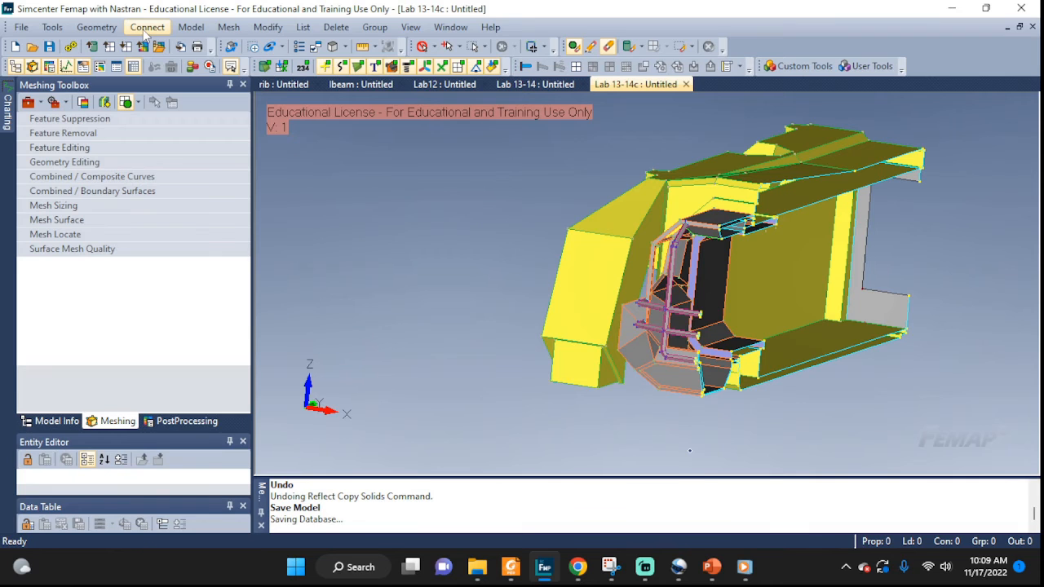
Reflect-copy all solids of the half vehicle across the global YZ plane with base 0, 0, 0, including coordinate systems, with one repetition.
left_click(145, 29)
mouse_move(102, 33)
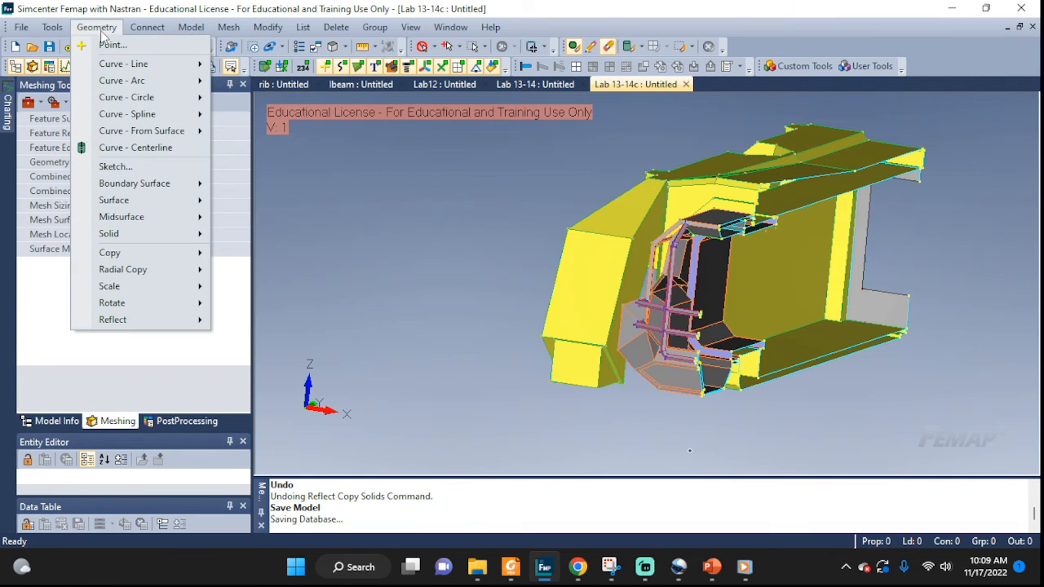
mouse_move(150, 324)
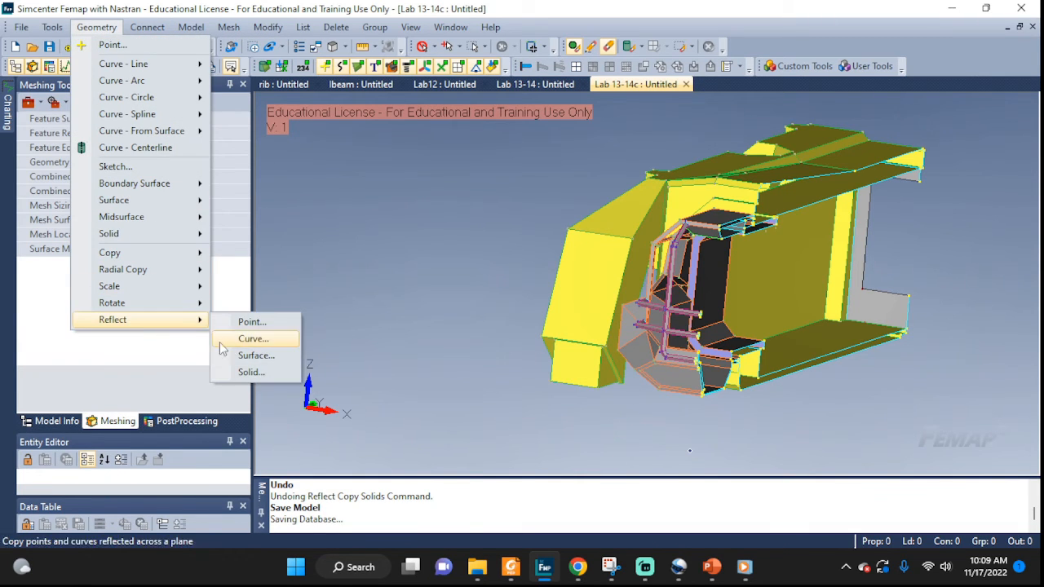
left_click(246, 373)
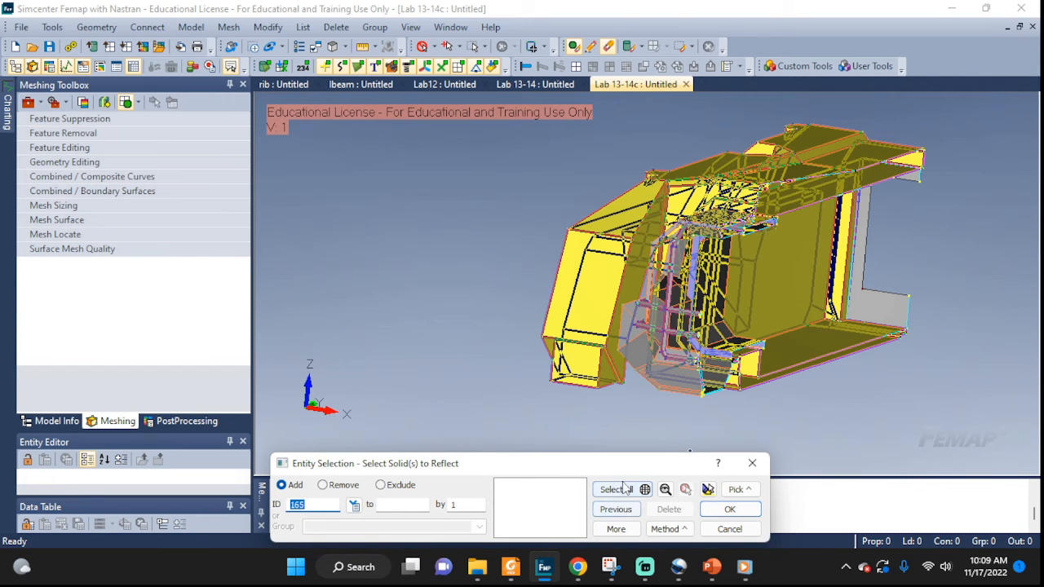
left_click(729, 510)
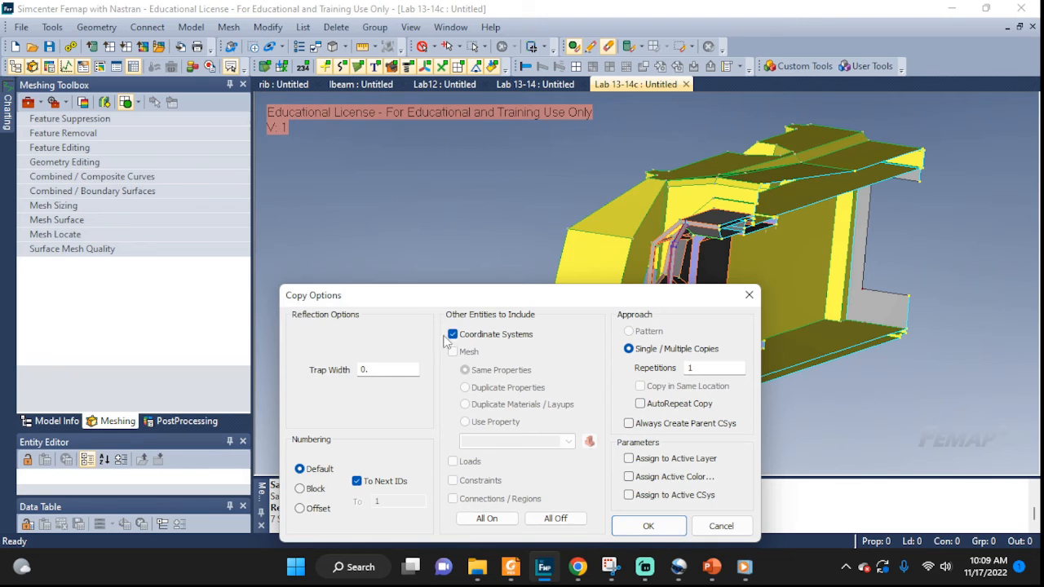
left_click(662, 526)
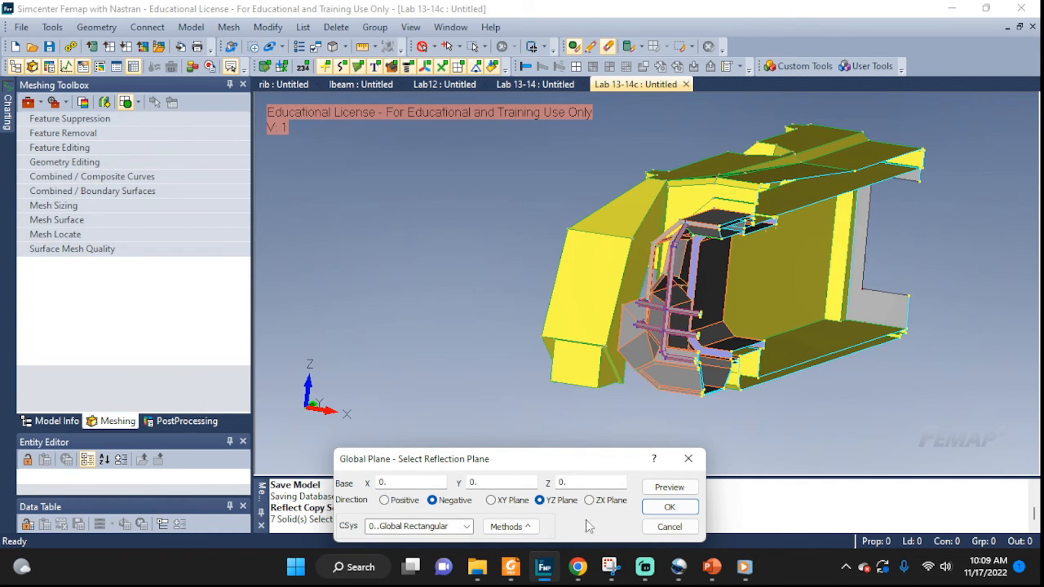
left_click(669, 508)
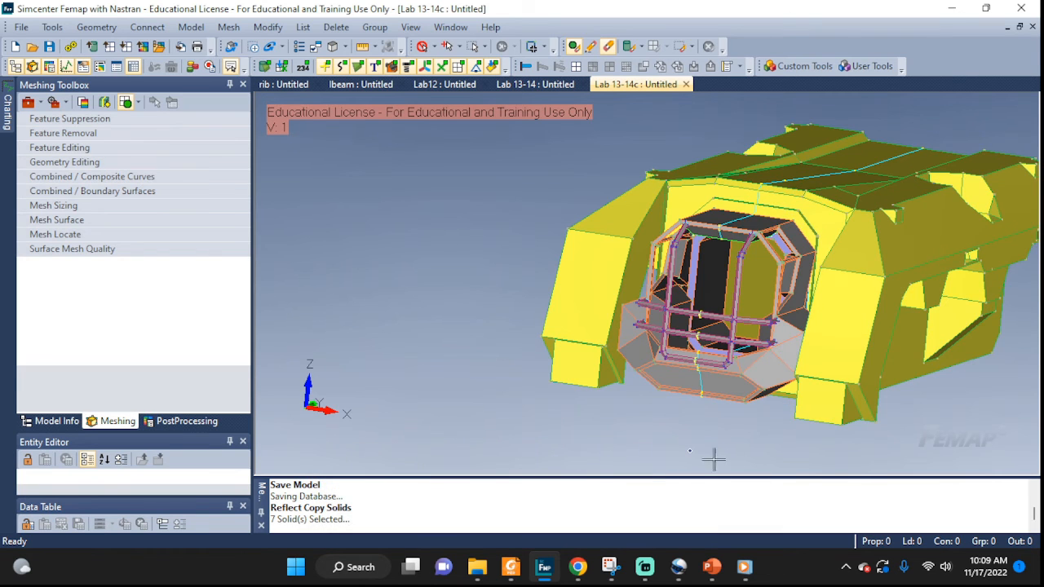
Inspect the complete mirrored vehicle from the front, sides and rear.
middle_click_drag(712, 459, 717, 326)
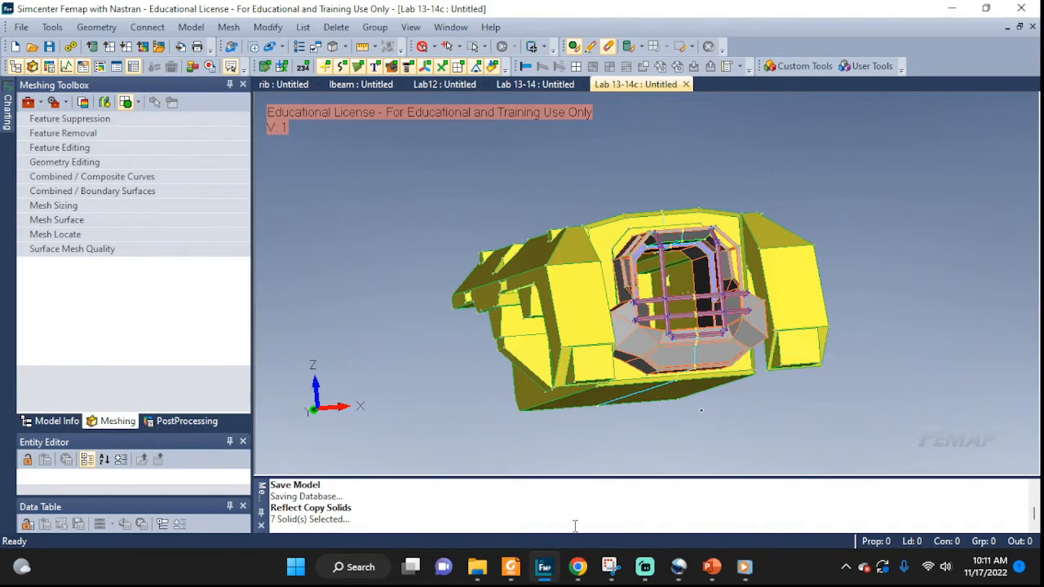
middle_click_drag(553, 320, 492, 348)
middle_click_drag(714, 307, 512, 357)
middle_click_drag(826, 324, 924, 300)
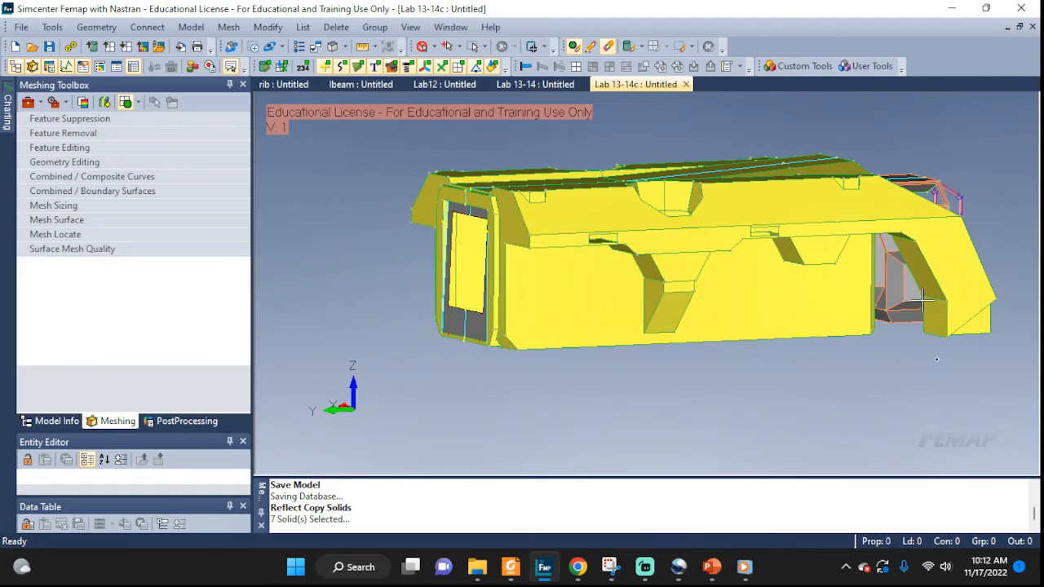
middle_click_drag(627, 324, 883, 346)
middle_click_drag(411, 311, 918, 376)
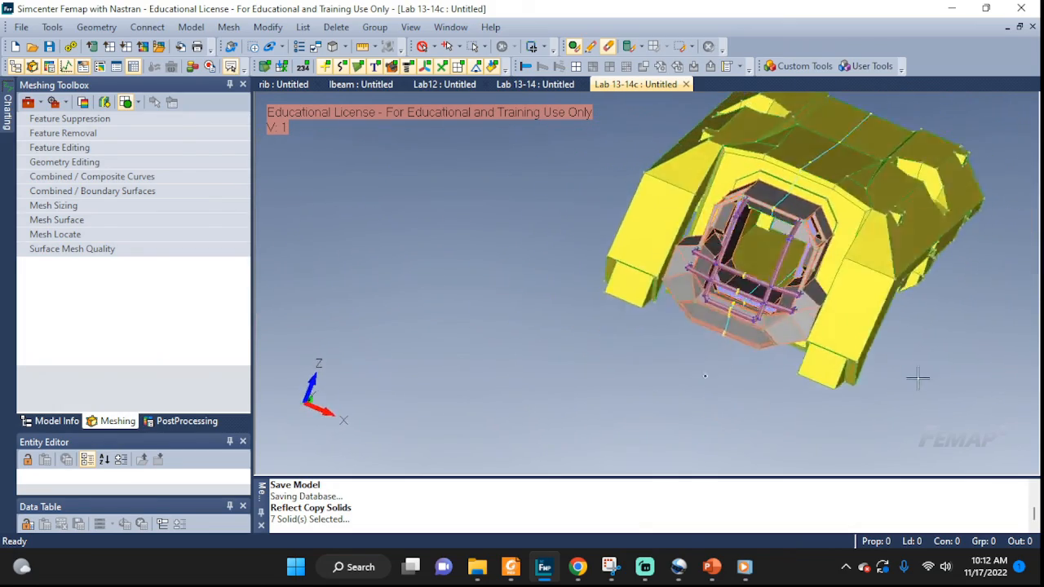